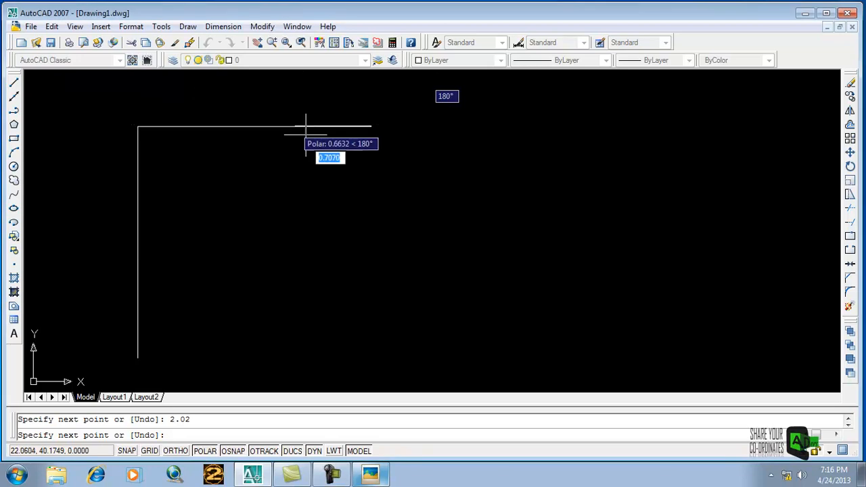
- Check the reference drawing, end the current line and extend the top edge .48 to the right from its open end
key("Escape")
left_click(370, 478)
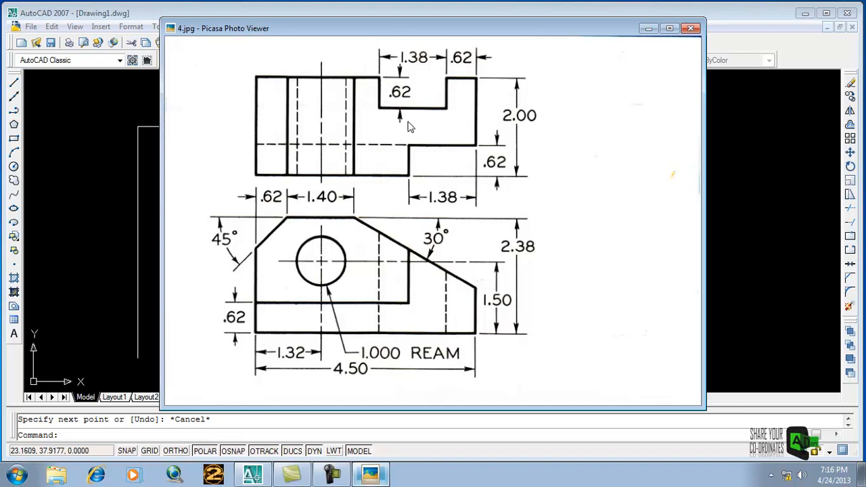
left_click(253, 474)
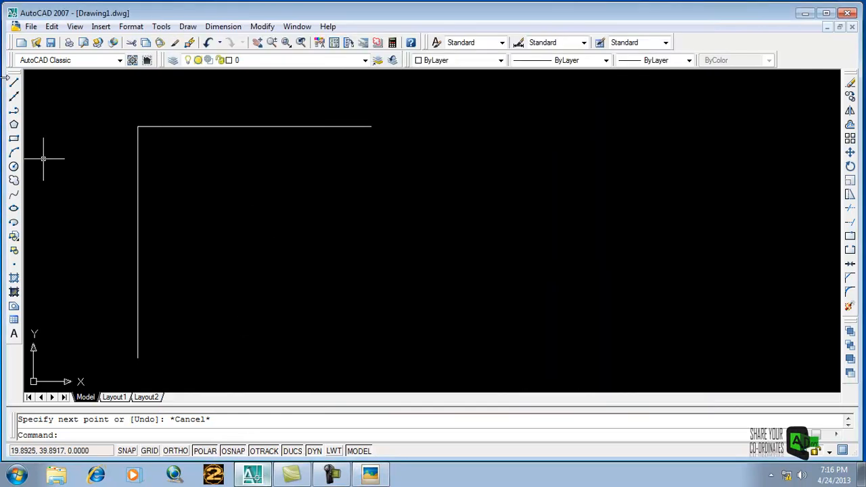
left_click(14, 82)
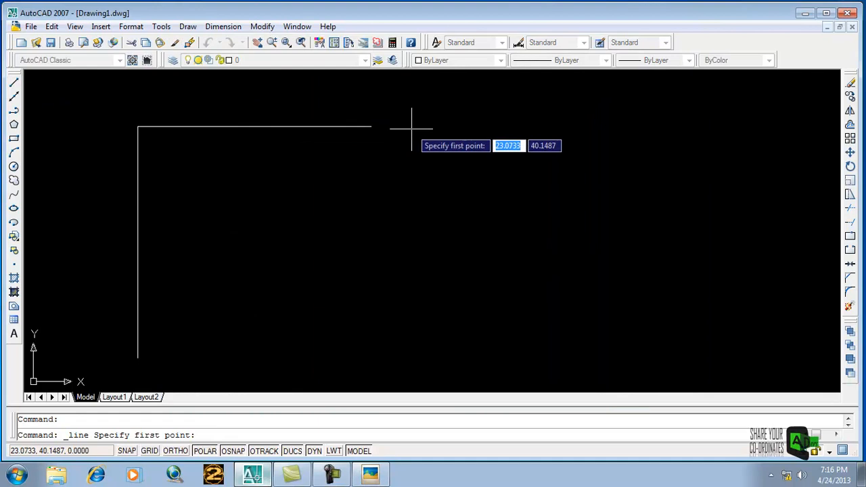
left_click(371, 126)
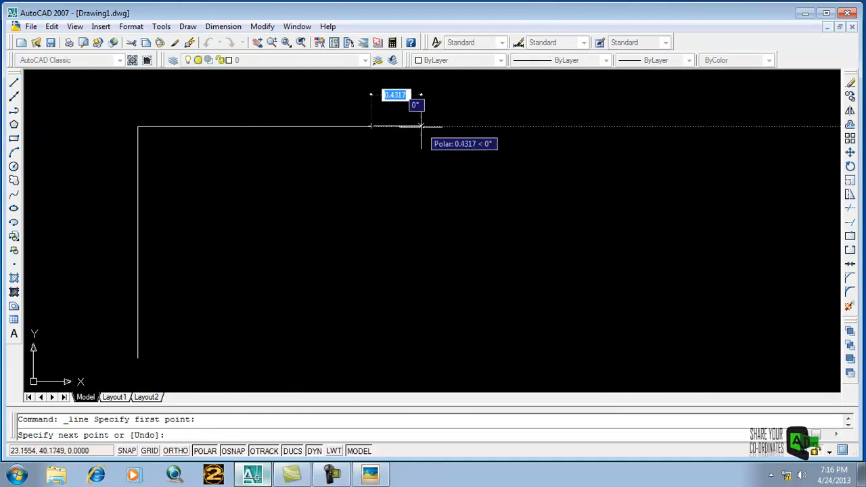
type(".48")
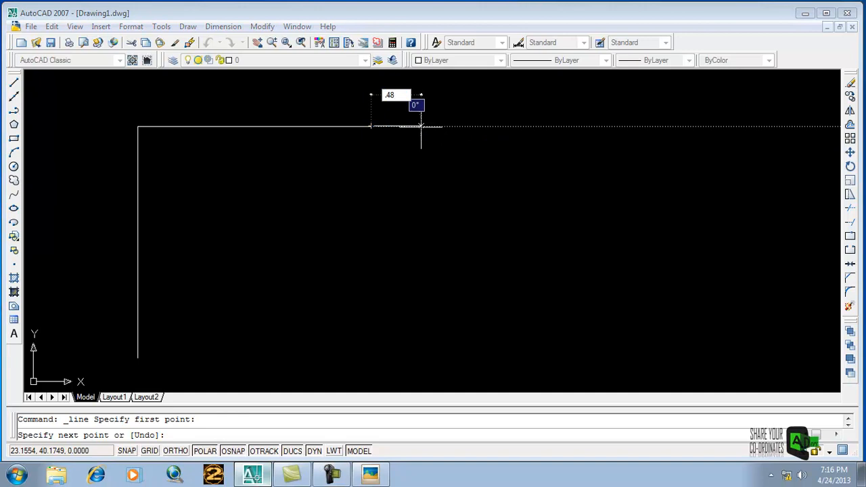
key("Return")
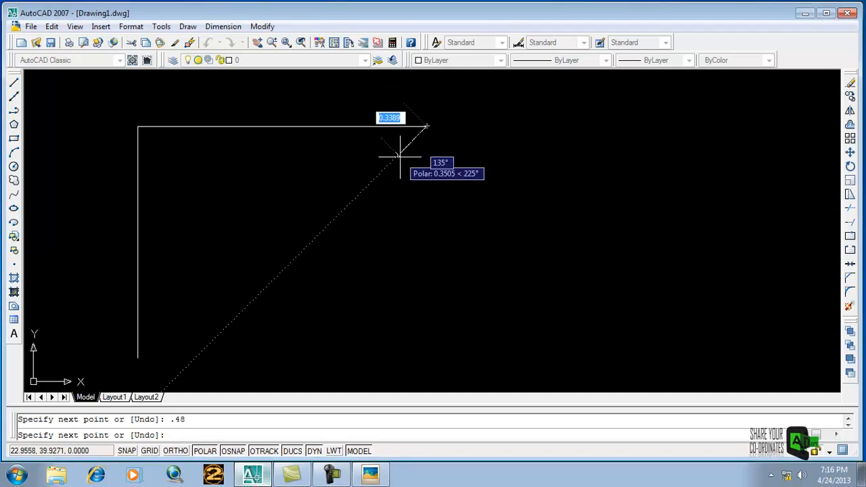
- Consult the reference and continue the outline .62 downward and 1.38 to the right for the notch's first side and floor
left_click(370, 474)
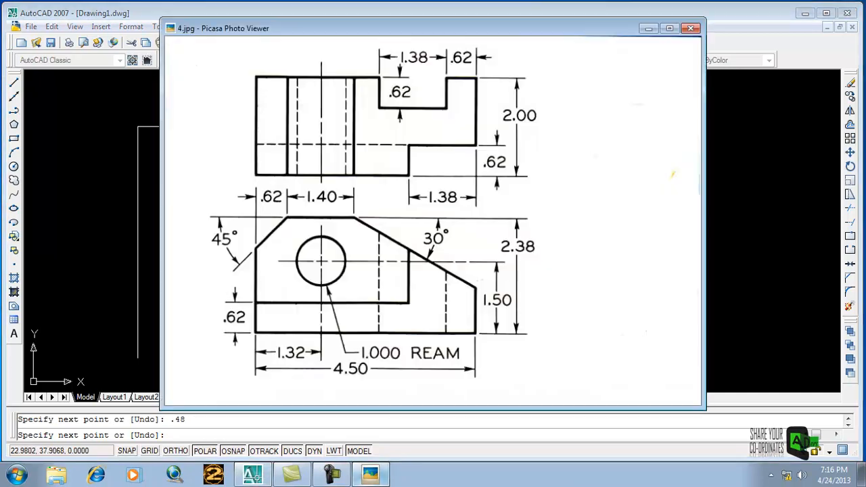
left_click(373, 475)
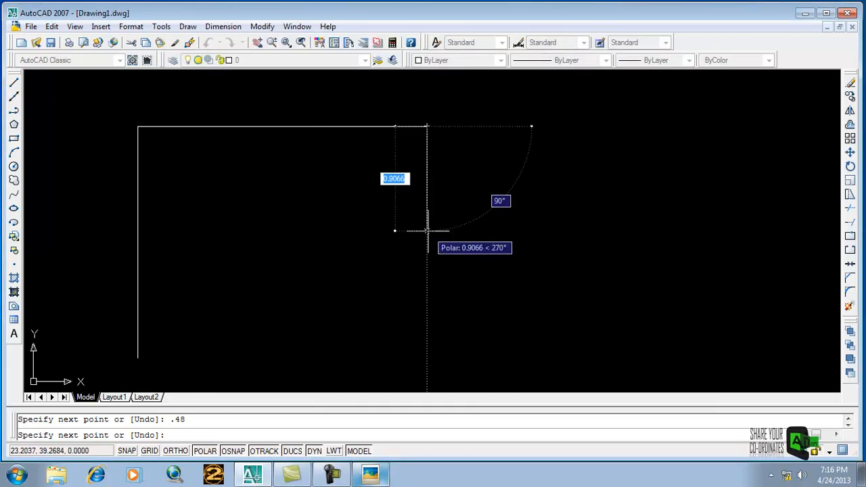
type(".62")
key("Return")
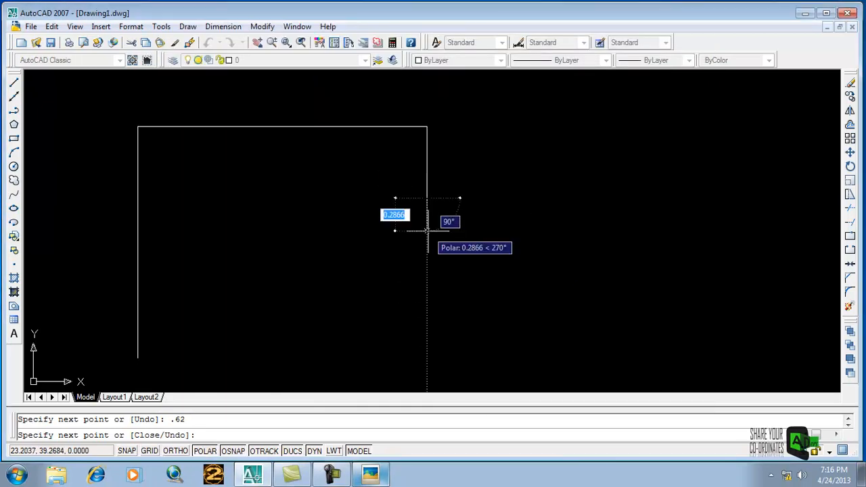
left_click(373, 475)
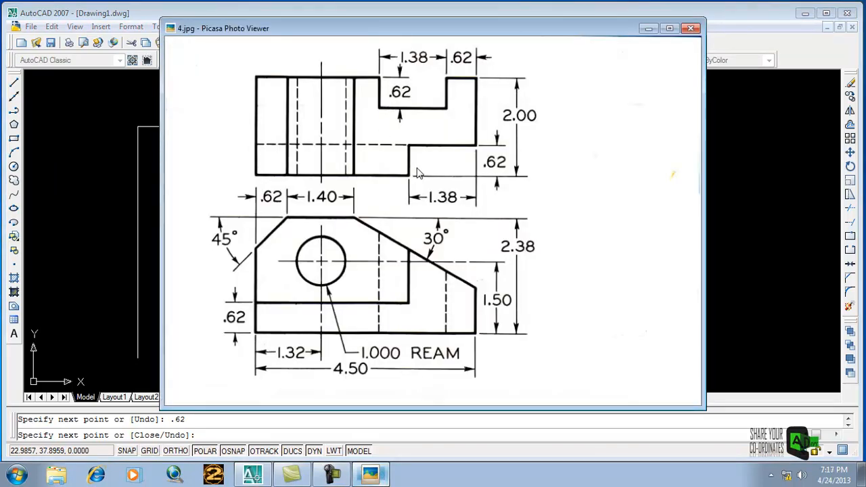
left_click(373, 475)
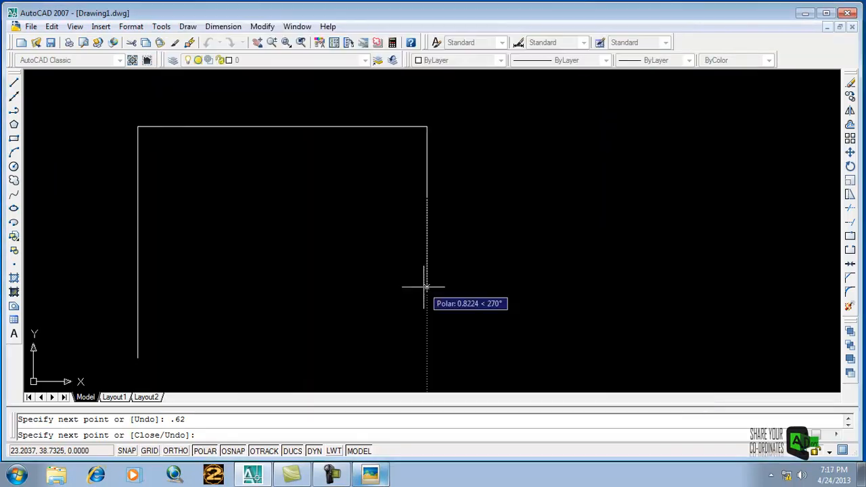
type("1.3")
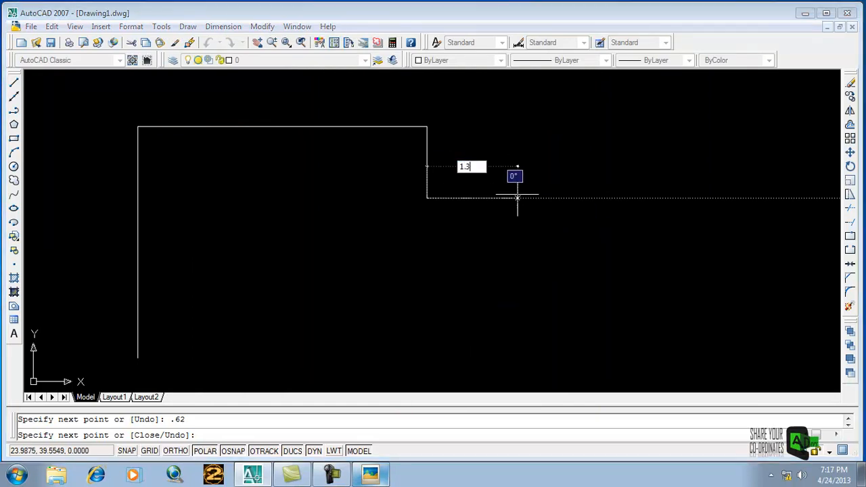
type("8")
key("Return")
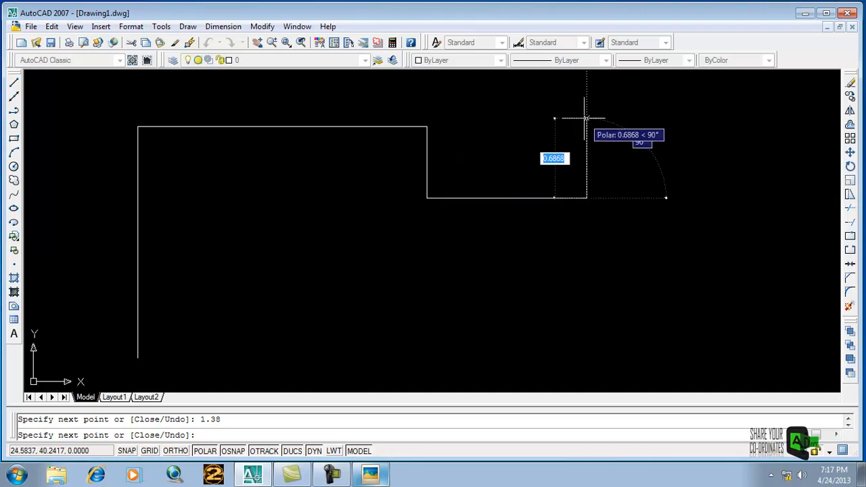
- Continue the outline .62 upward for the notch's second side and .62 to the right along the top
type(".62")
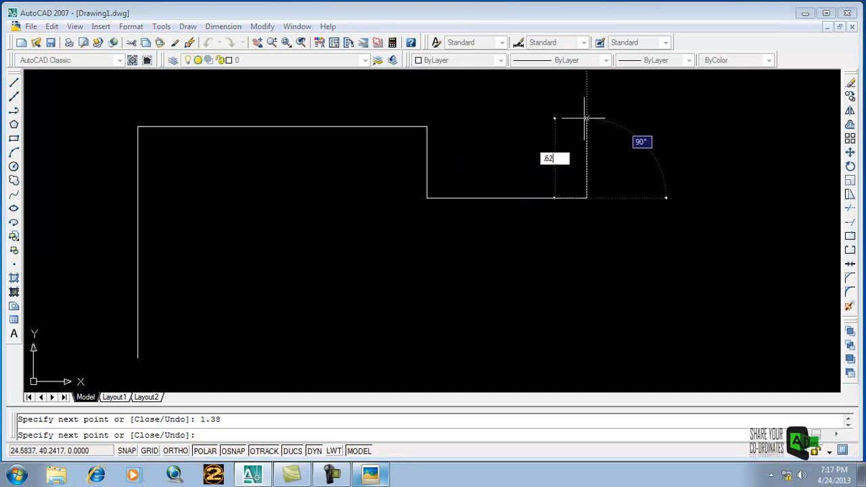
key("Return")
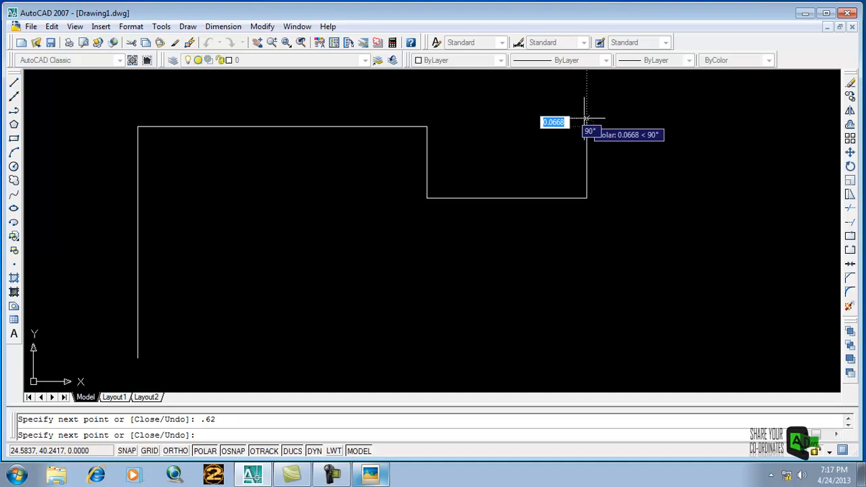
left_click(383, 478)
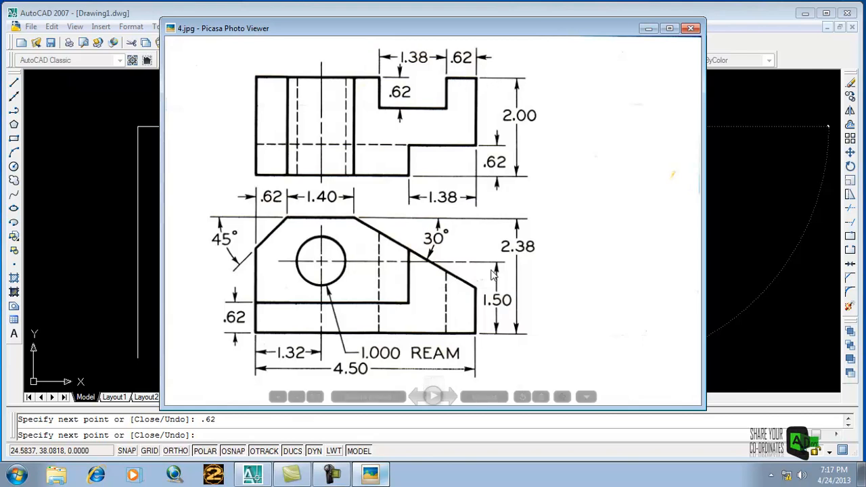
left_click(383, 477)
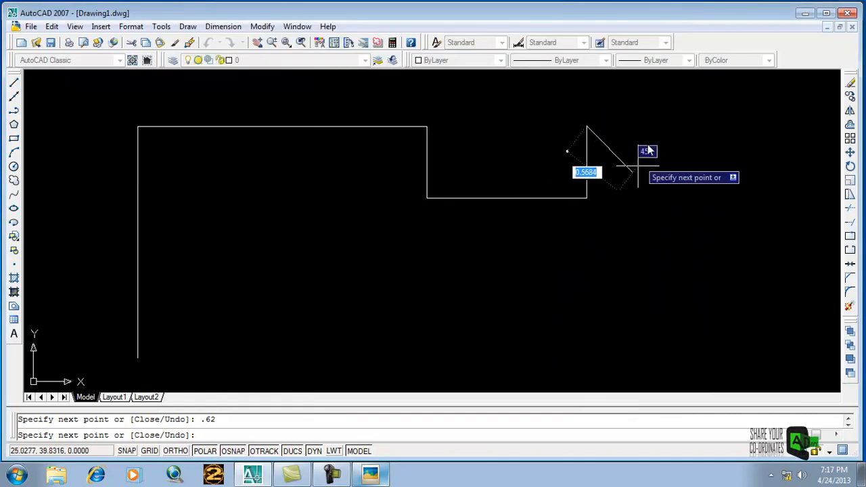
left_click(587, 127)
type(".")
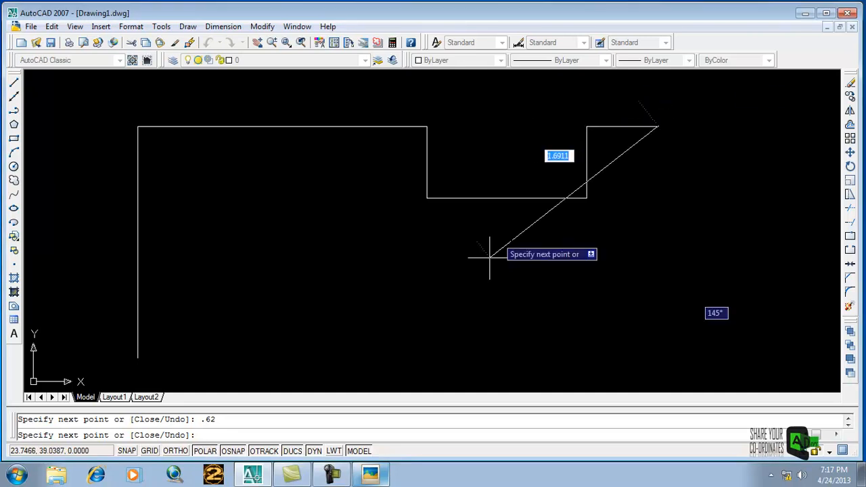
- Following the reference, continue the outline 1.38 downward for the right edge and 1.38 to the left
left_click(377, 478)
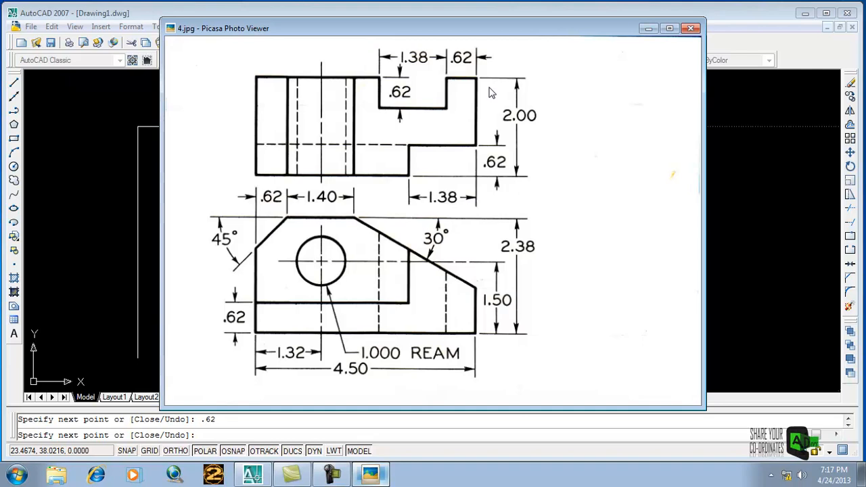
left_click(253, 475)
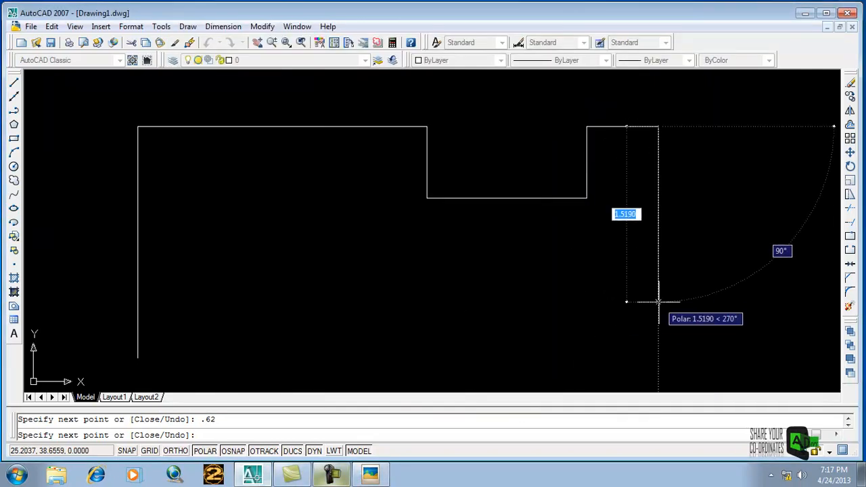
type("1")
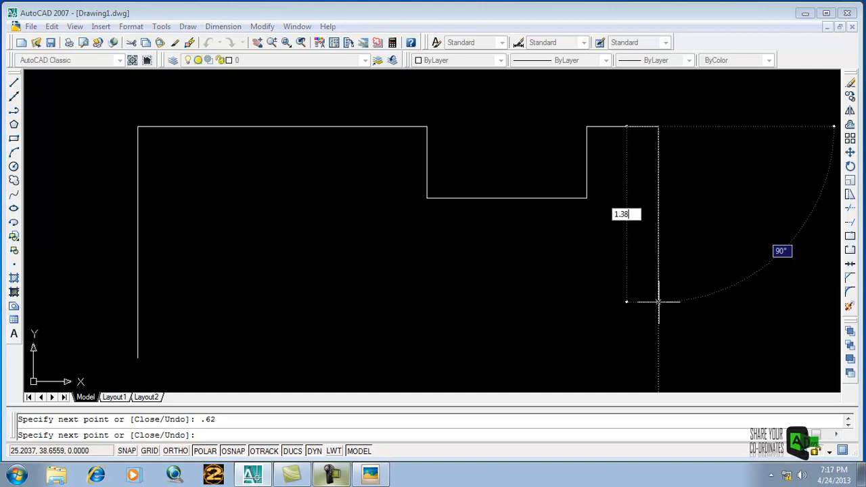
type(".38")
key("Return")
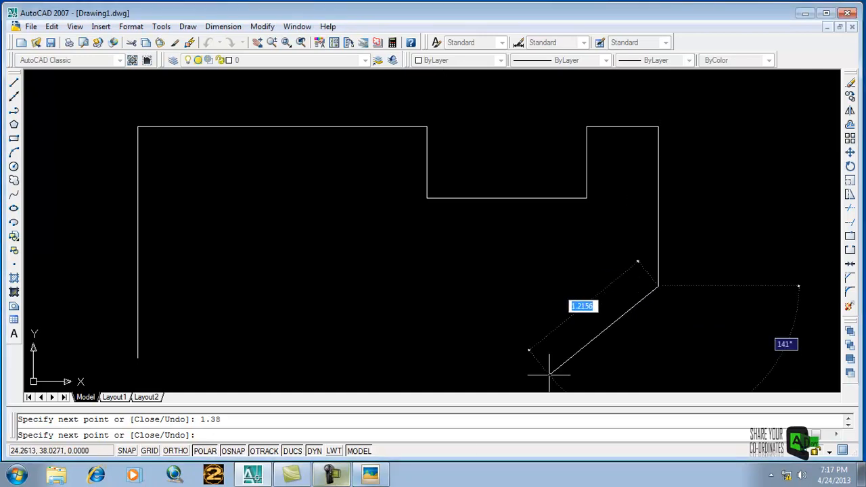
left_click(370, 474)
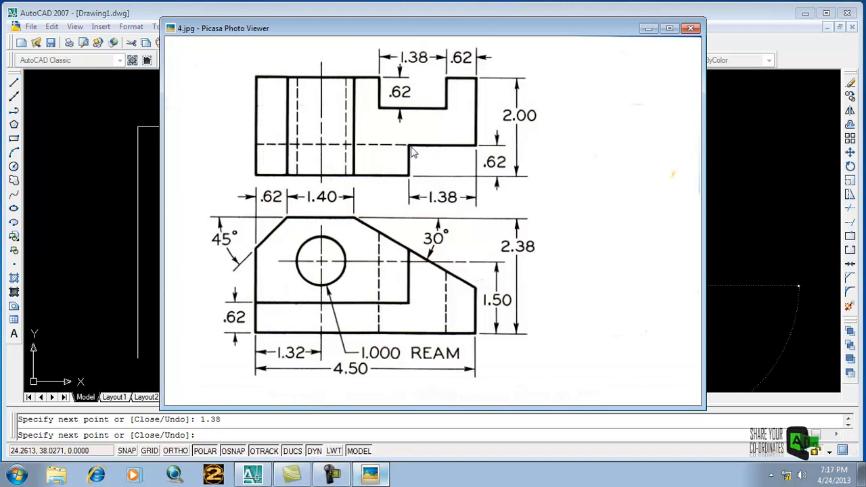
left_click(370, 475)
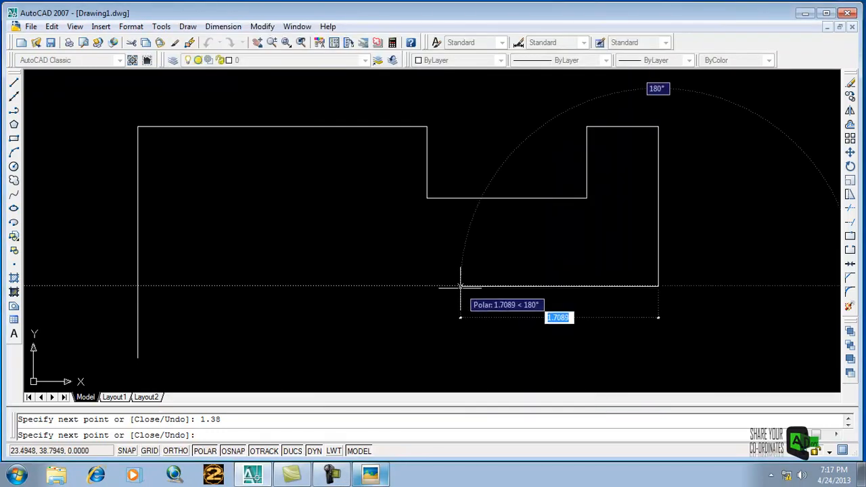
type("1")
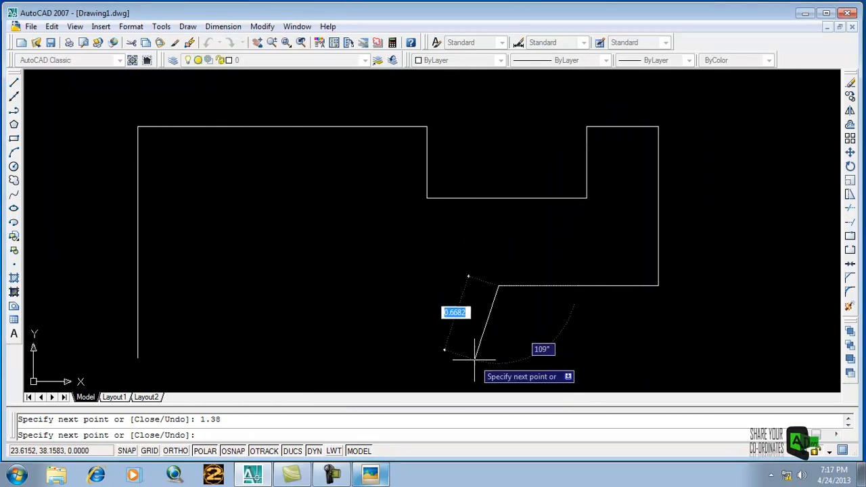
- Continue the outline .62 downward and close it along the bottom to the lower-left corner, ending the line
left_click(370, 475)
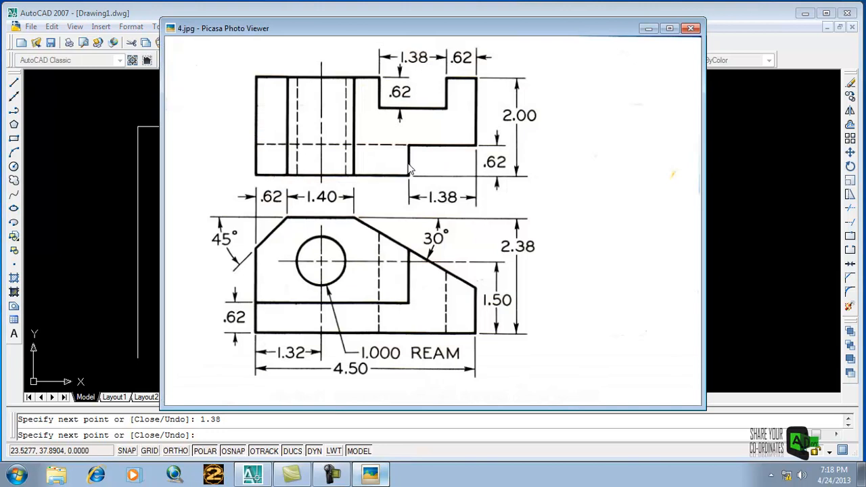
left_click(371, 476)
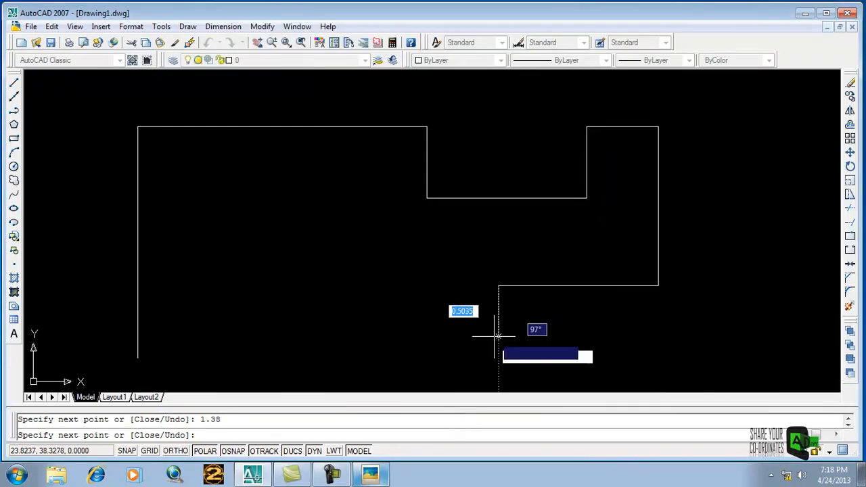
type(".")
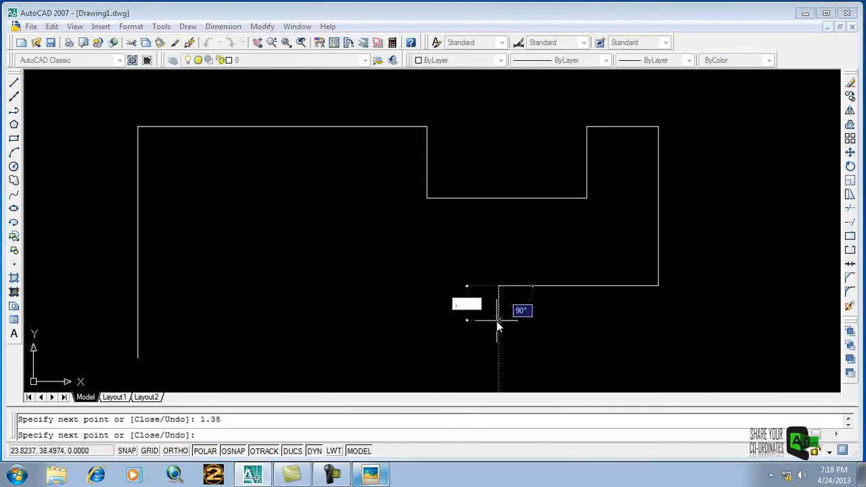
type("62")
key("Return")
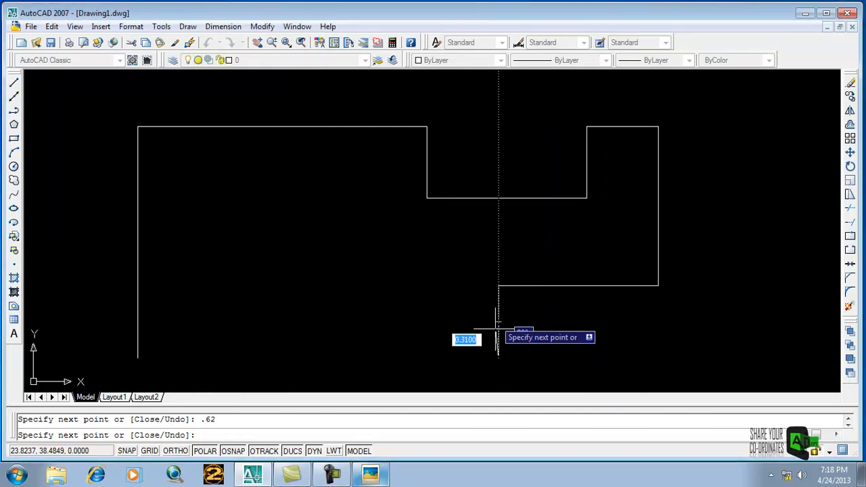
left_click(137, 357)
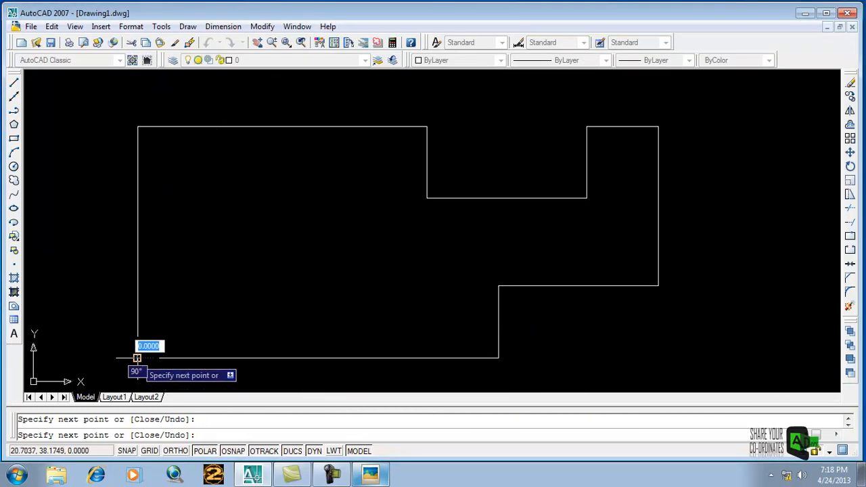
key("Escape")
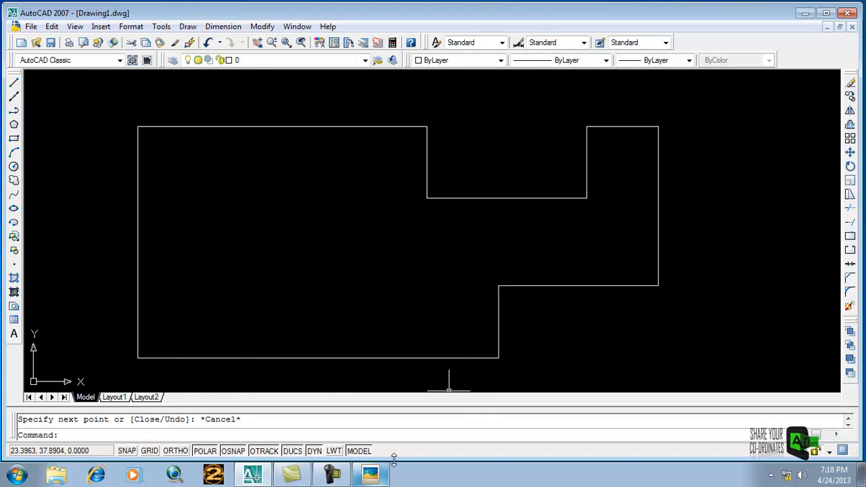
- Following the reference, run a line .62 right from the top view's lower-left corner and straight up to its top edge
left_click(371, 475)
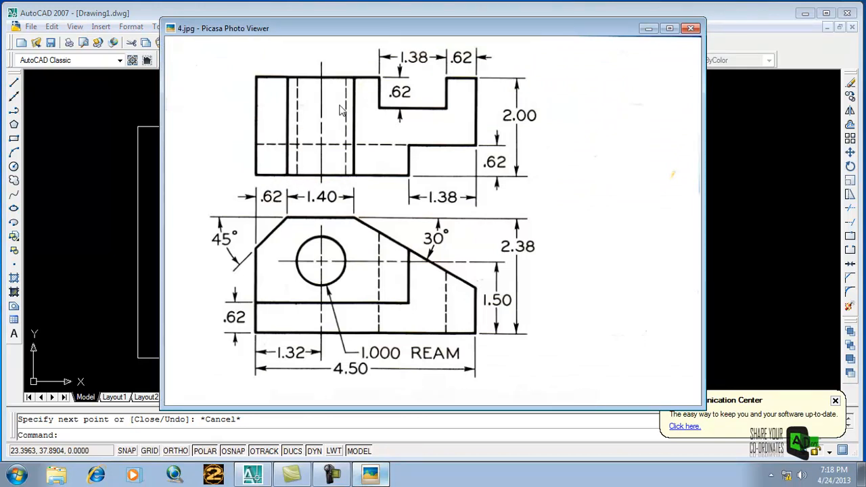
left_click(375, 470)
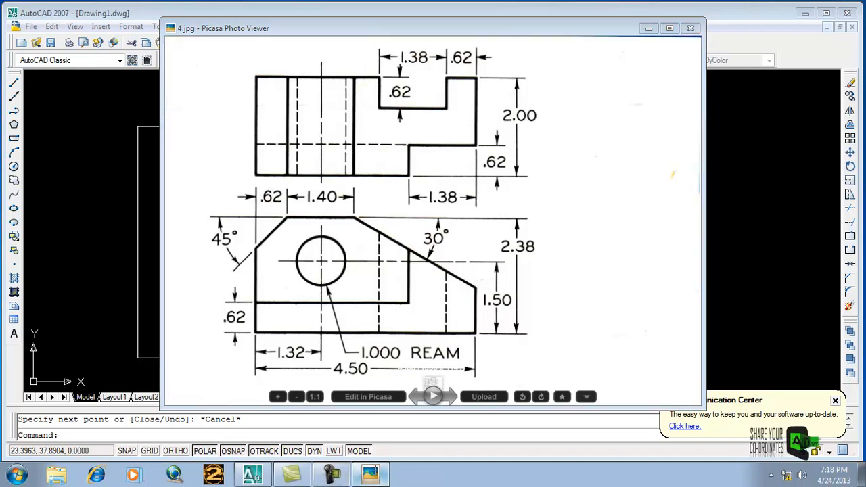
left_click(14, 81)
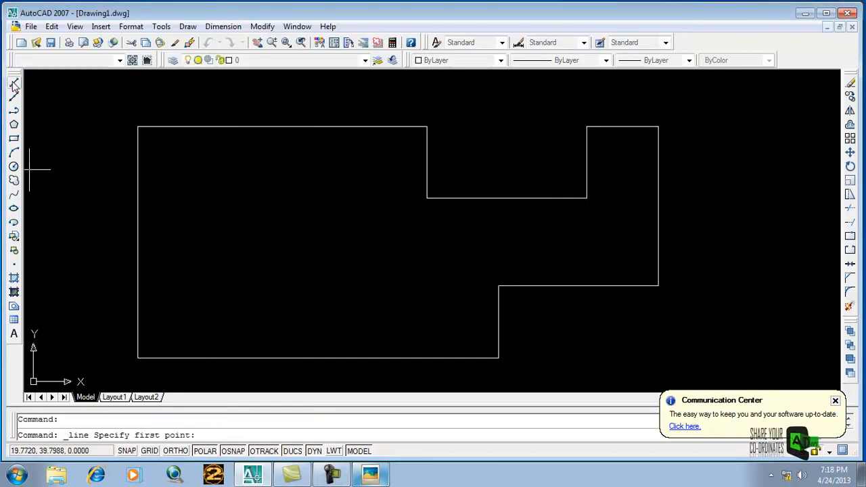
left_click(136, 358)
type(".62")
key("Return")
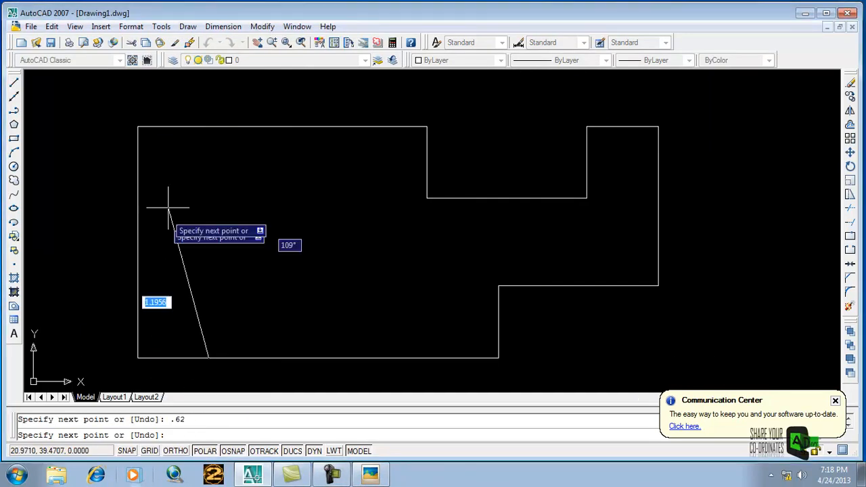
left_click(209, 126)
key("Escape")
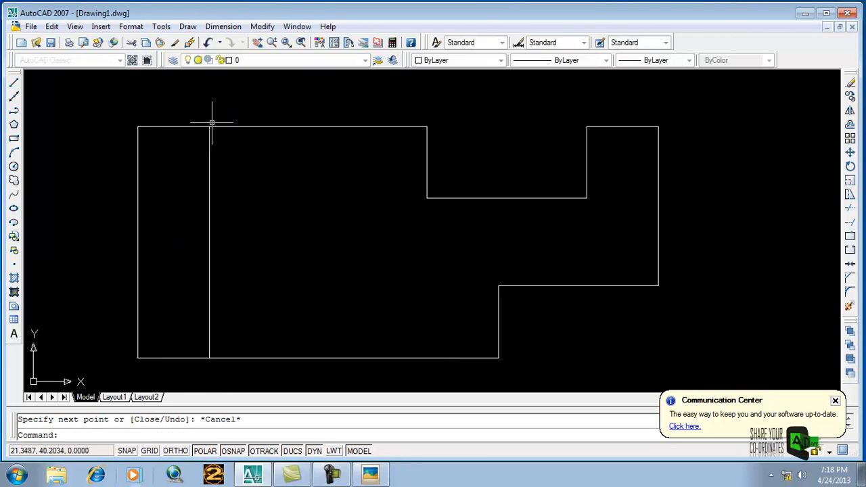
left_click(15, 82)
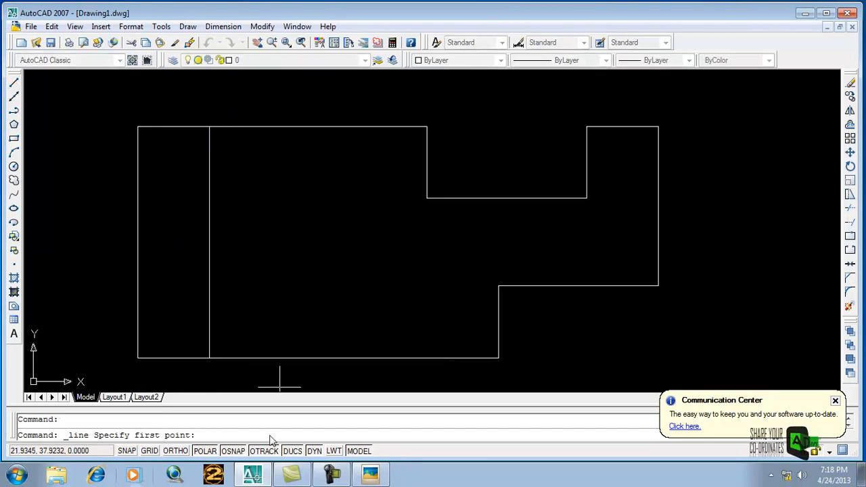
left_click(209, 357)
type("1.40")
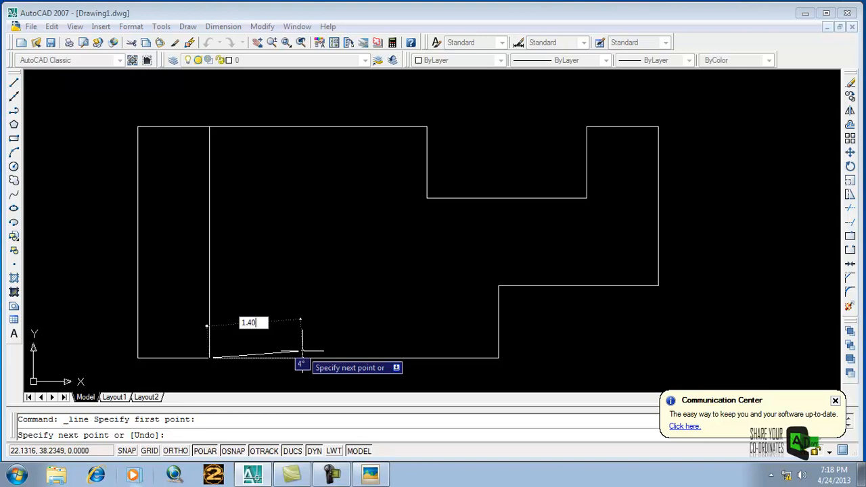
key("Return")
key("ctrl+z")
key("ctrl+z")
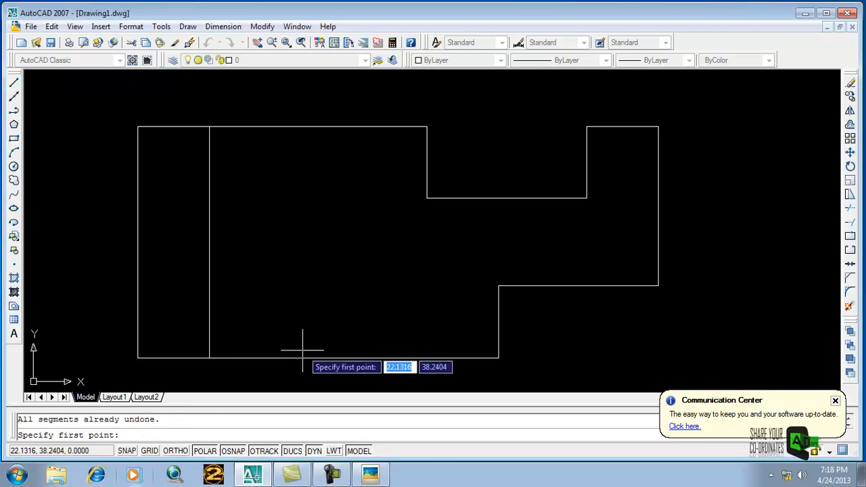
- Run a line 1.40 right from the first interior line's lower end and straight up to the top edge
left_click(14, 83)
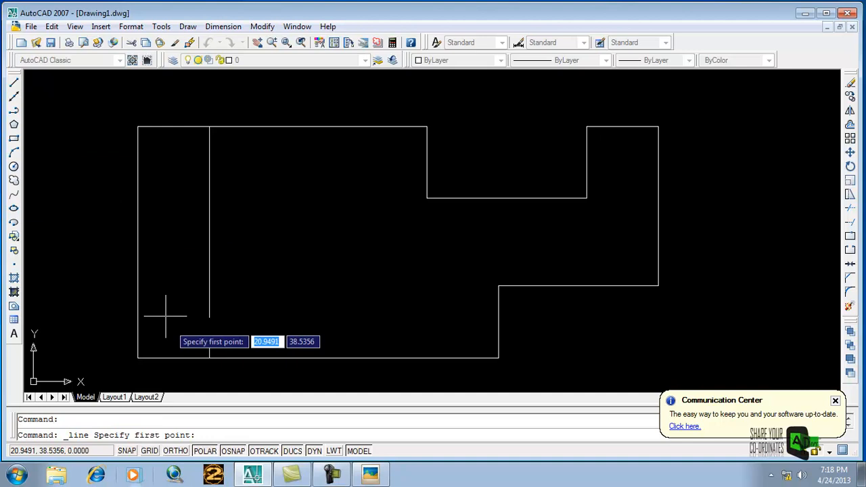
left_click(209, 357)
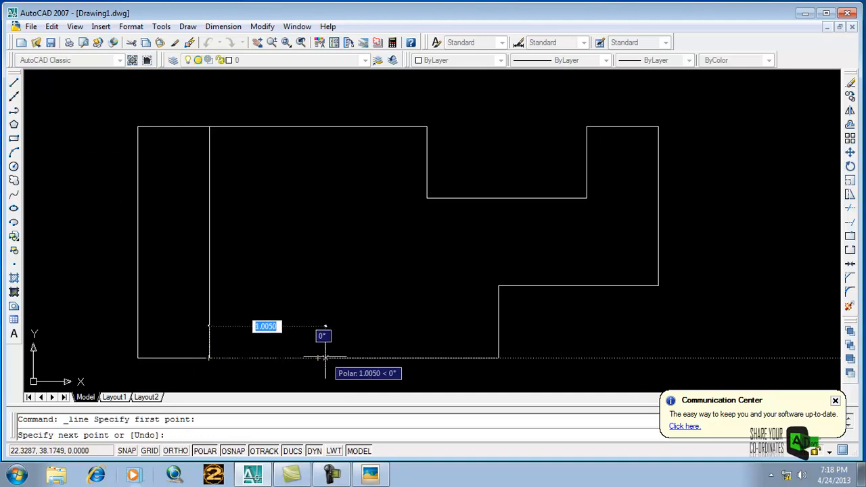
type("1.20")
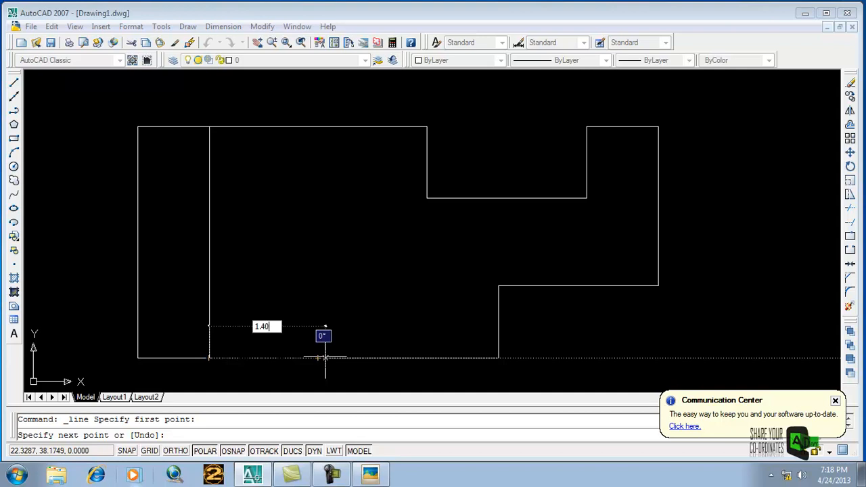
key("Return")
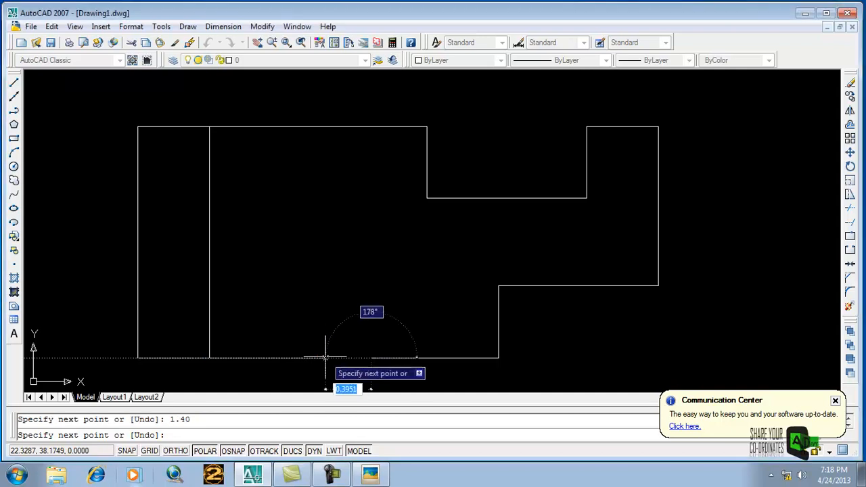
left_click(371, 126)
key("Escape")
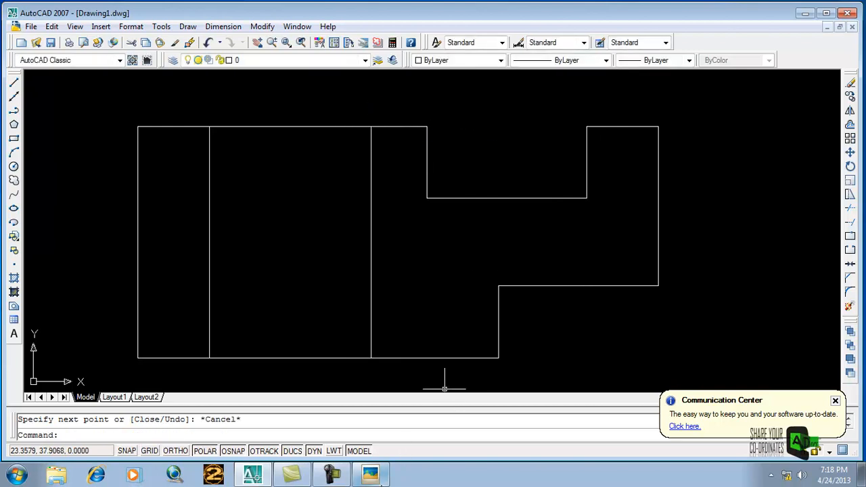
- Consult the reference and draw the front view's horizontal top edge below the top view, spanning between the two interior vertical lines
left_click(370, 473)
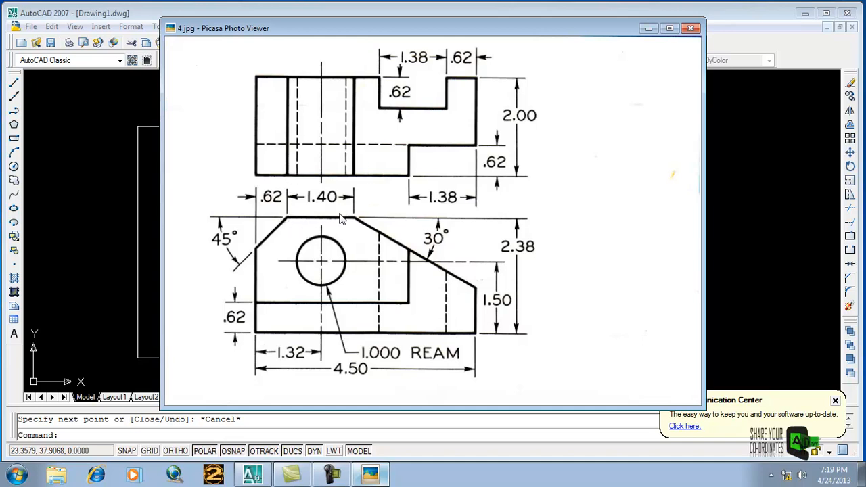
key("Escape")
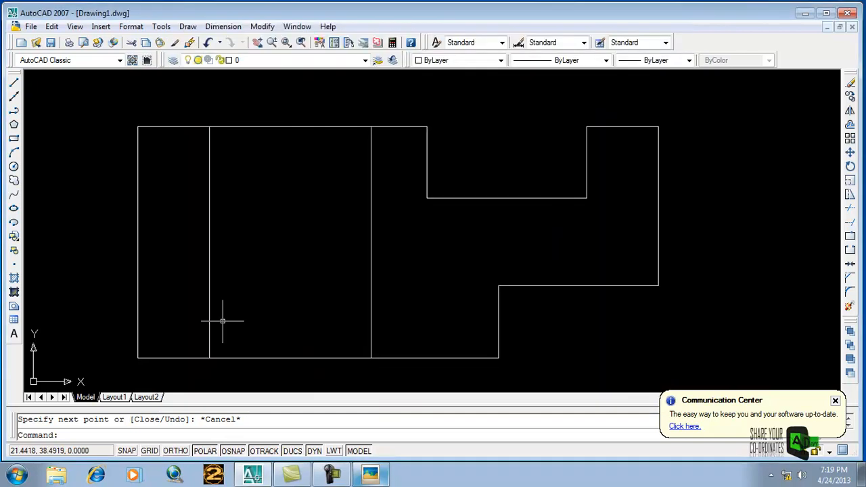
scroll(400, 349, "down", 6)
middle_click_drag(406, 359, 374, 170)
scroll(367, 168, "up", 6)
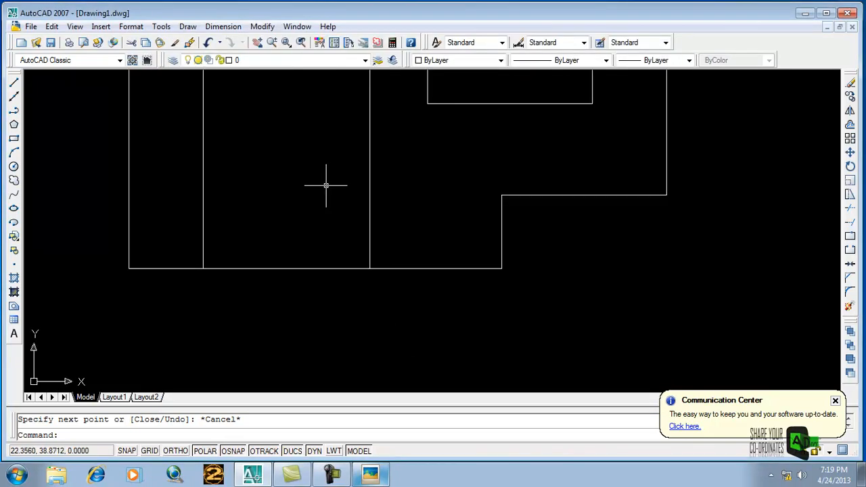
scroll(205, 155, "down", 2)
left_click(13, 82)
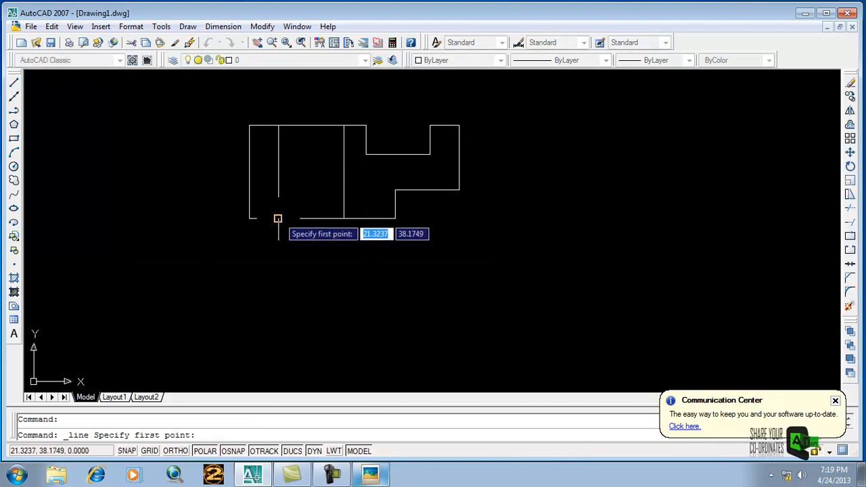
left_click(277, 278)
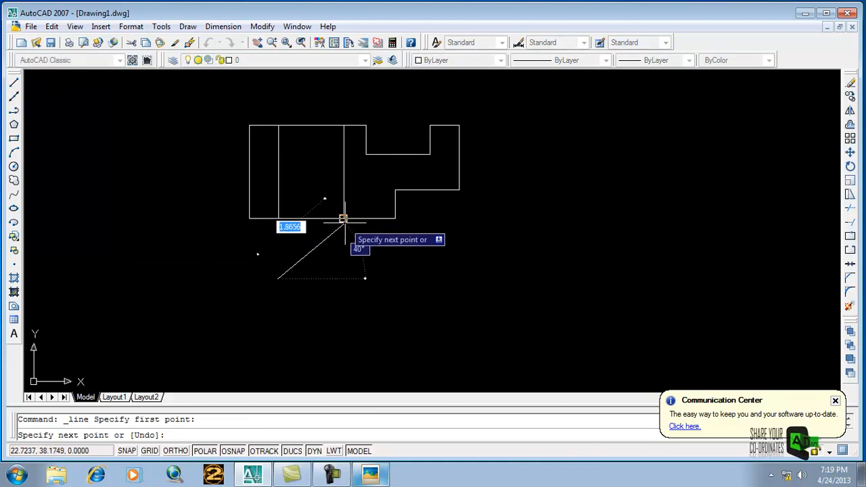
left_click(343, 279)
key("Escape")
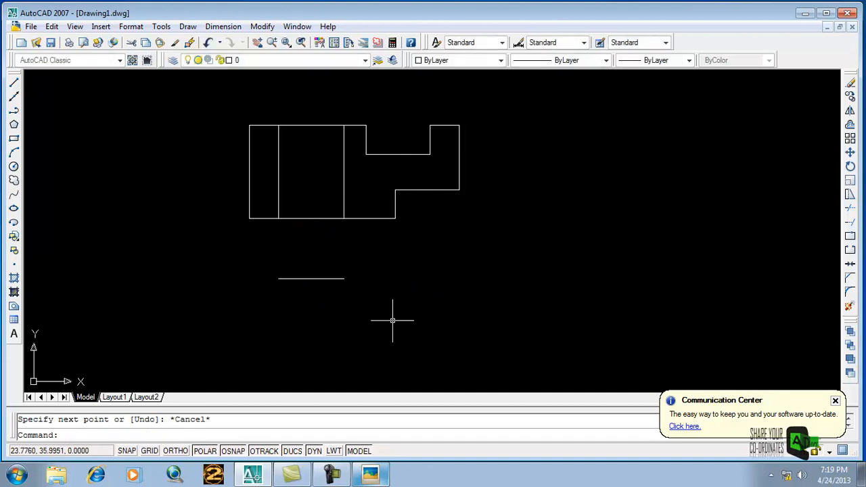
- Consult the reference and start a line from the left end of the front view's top edge, extending it .62 to the left
left_click(371, 474)
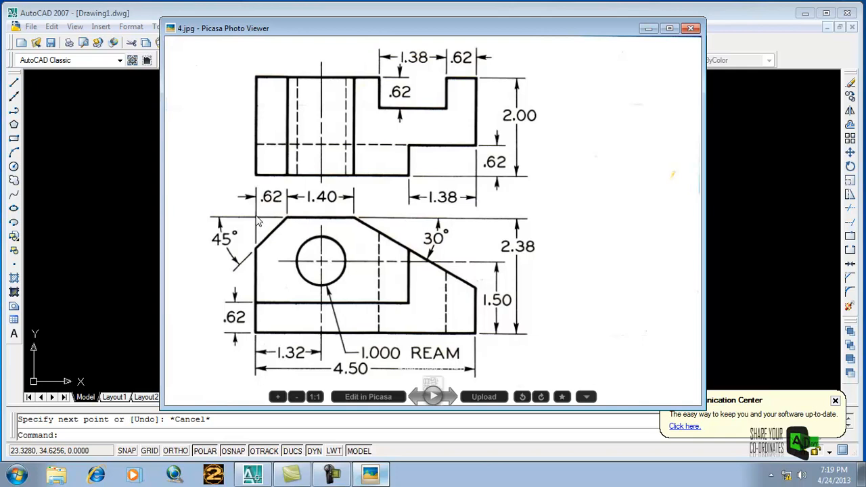
left_click(371, 474)
left_click(13, 82)
left_click(278, 278)
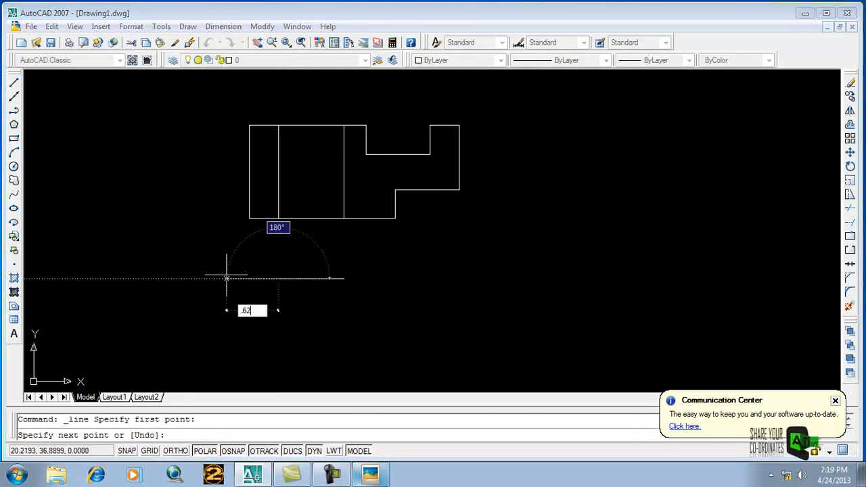
type(".62")
key("Return")
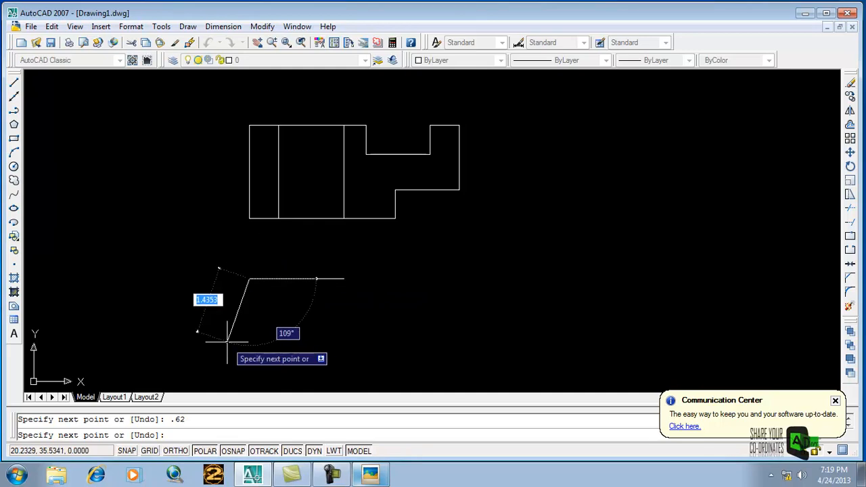
- Check the overall height in the reference and continue the line 2.38 downward for the front view's left edge
left_click(370, 474)
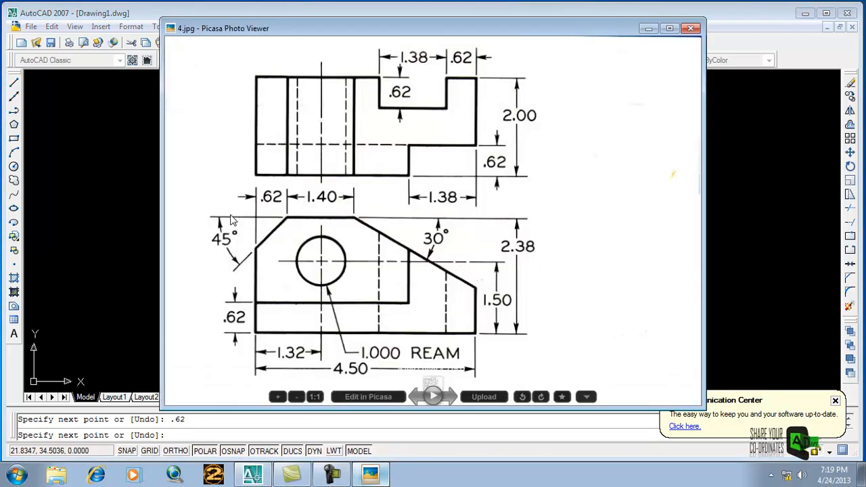
left_click(376, 474)
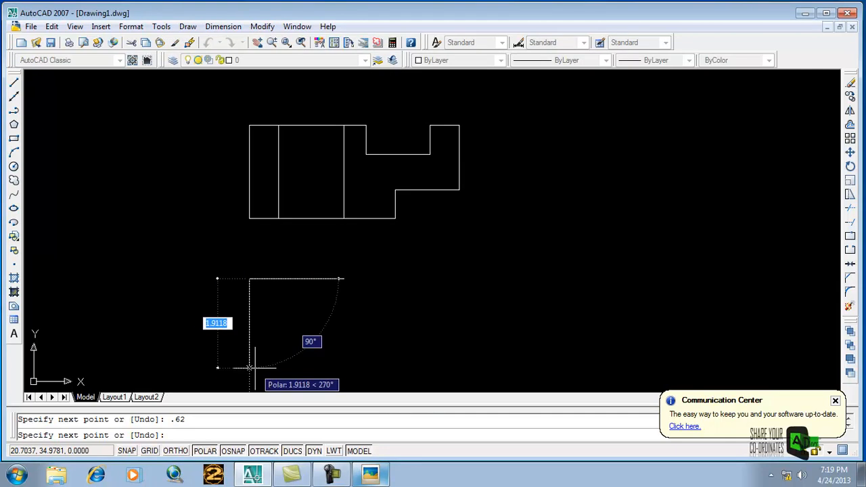
type("2.38")
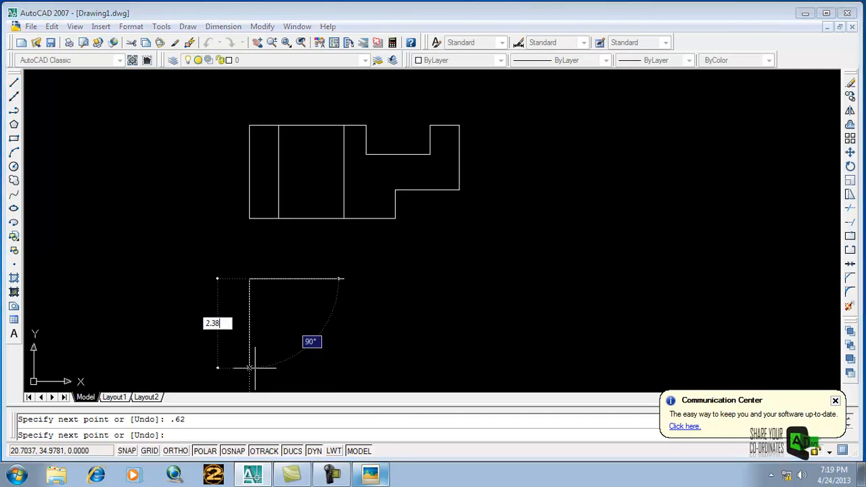
key("Return")
- Check the overall length in the reference and continue the line 4.50 to the right for the front view's base, ending the line
scroll(284, 357, "up", 2)
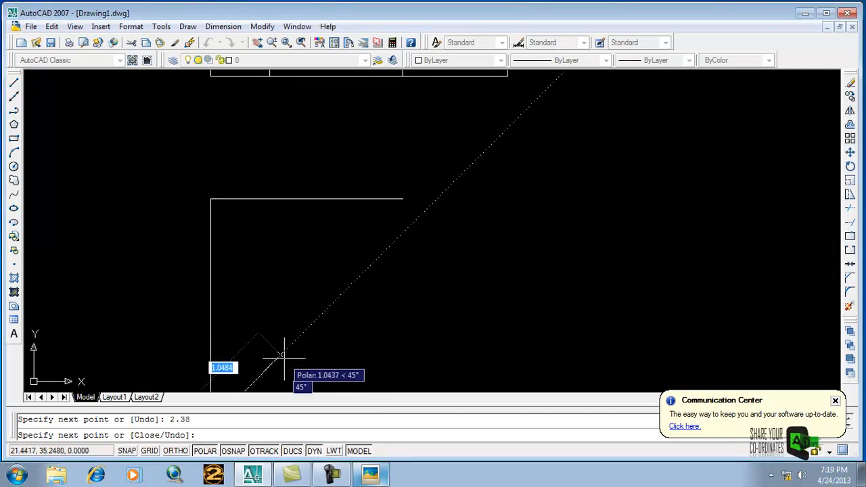
scroll(284, 357, "down", 4)
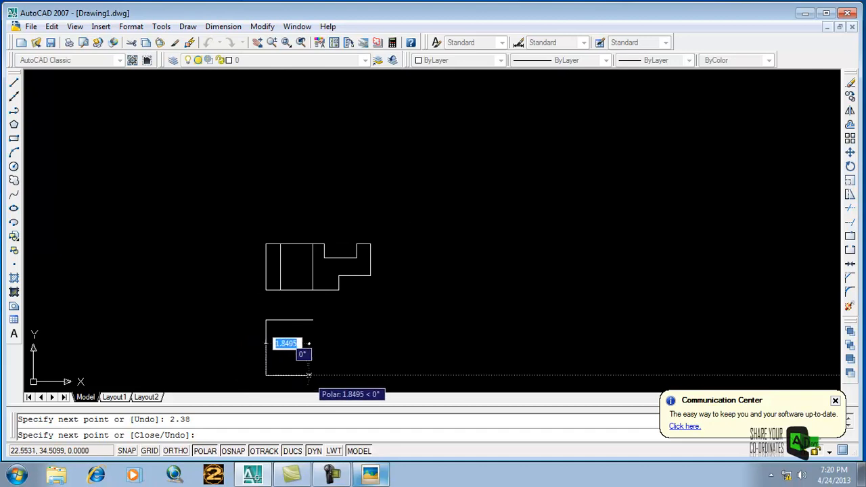
left_click(370, 475)
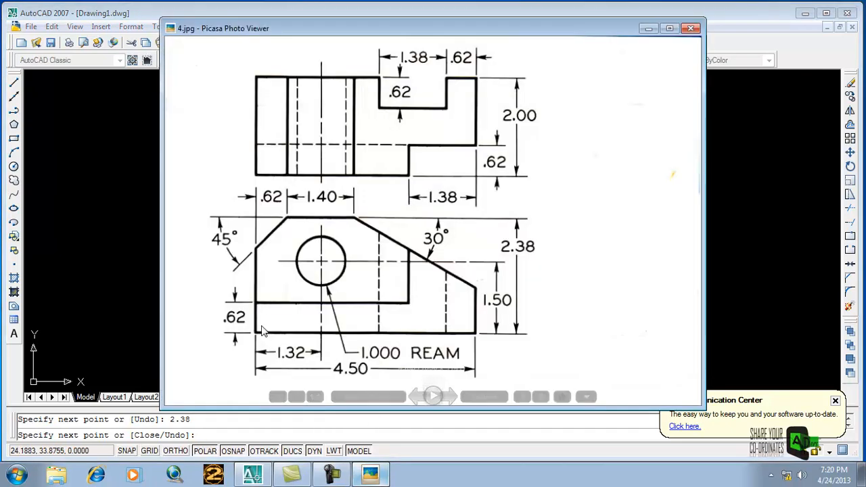
left_click(371, 475)
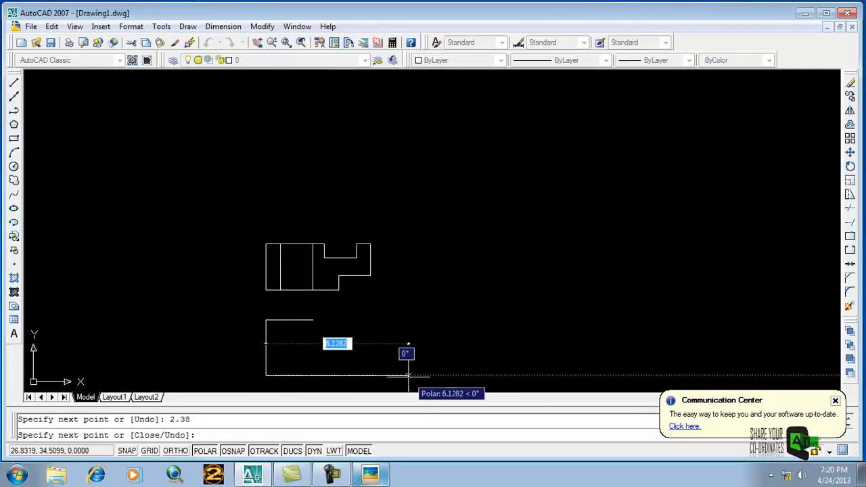
type("4")
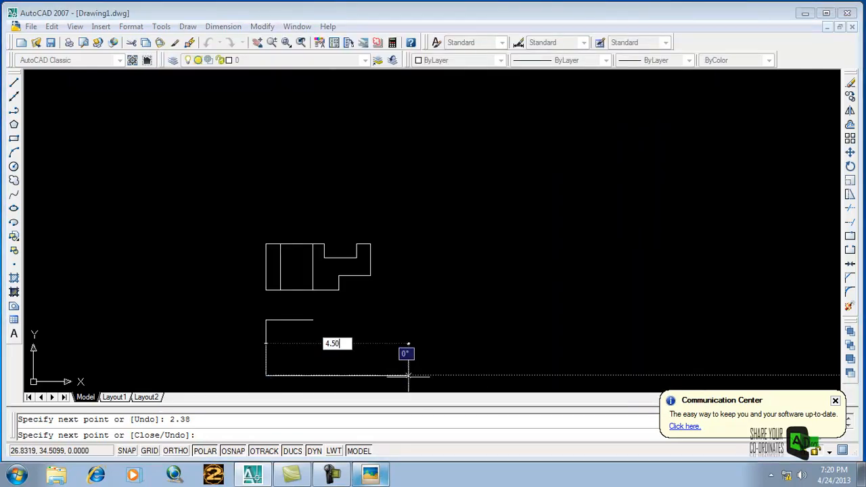
type(".50")
key("Return")
key("Escape")
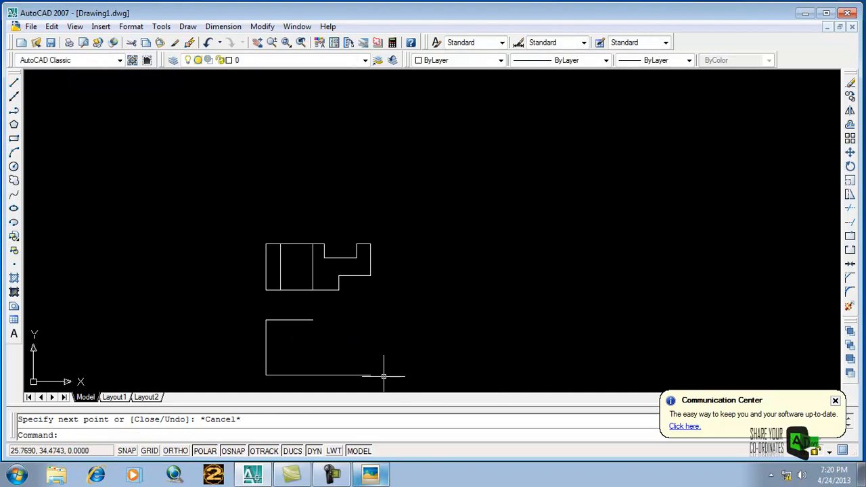
- Check the polar tracking increment angle in the drafting settings and accept the settings
scroll(291, 365, "up", 3)
scroll(291, 359, "down", 4)
scroll(289, 372, "up", 3)
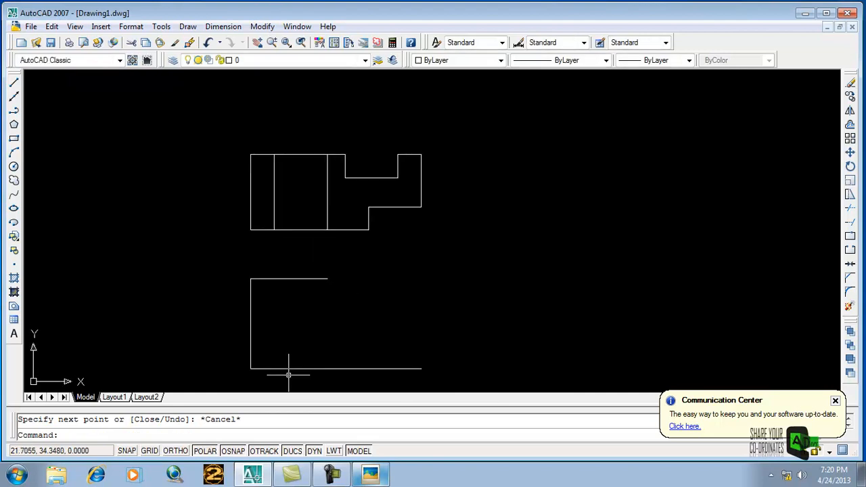
right_click(235, 451)
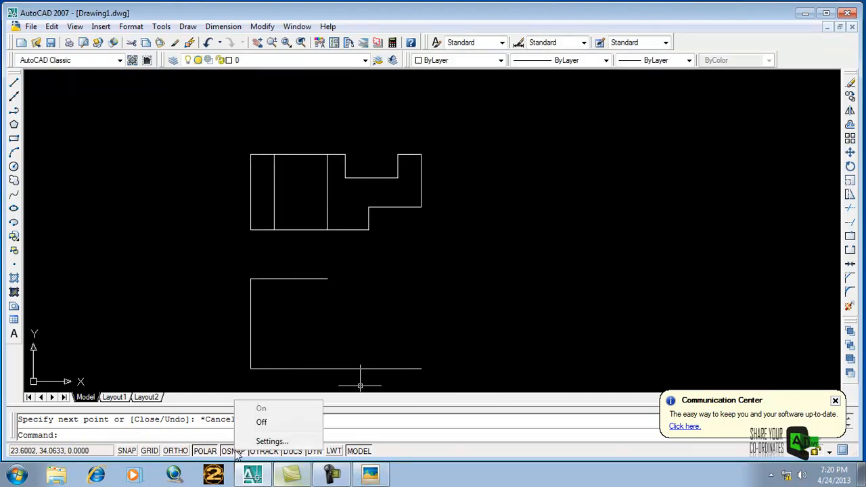
left_click(270, 441)
left_click(351, 117)
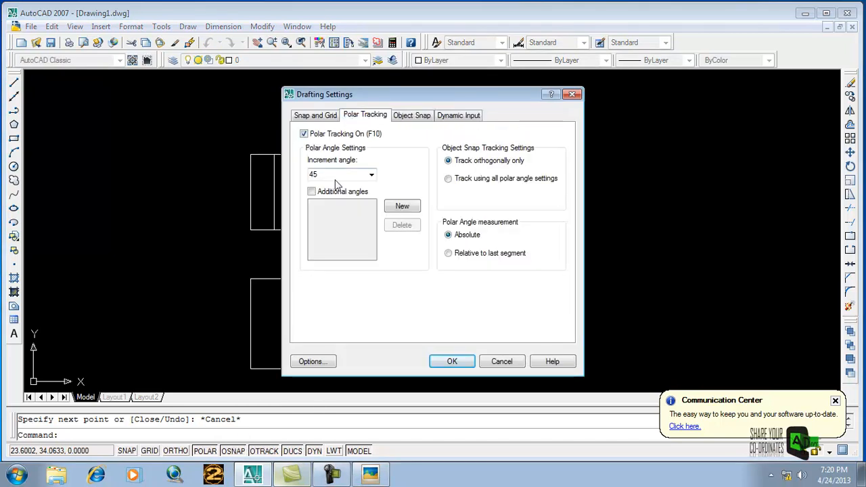
left_click(450, 361)
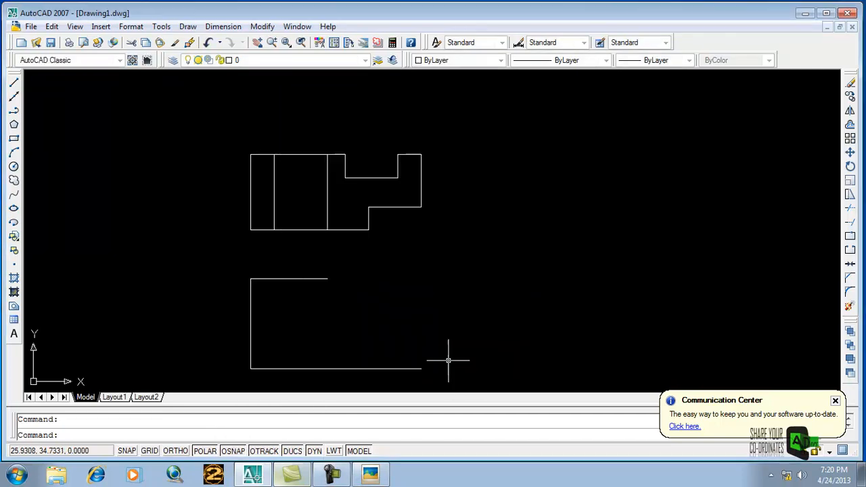
- Draw a 45° line from the front view's top edge, below the top view's first inner line, down past the left edge
left_click(13, 83)
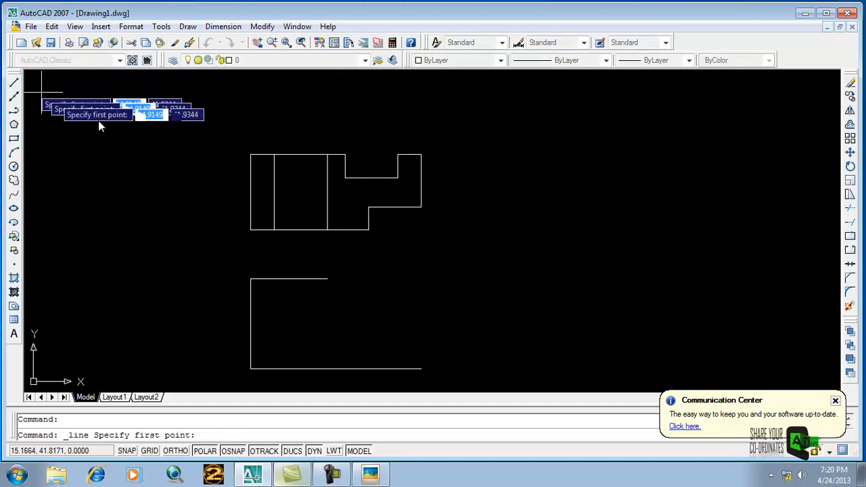
left_click(273, 280)
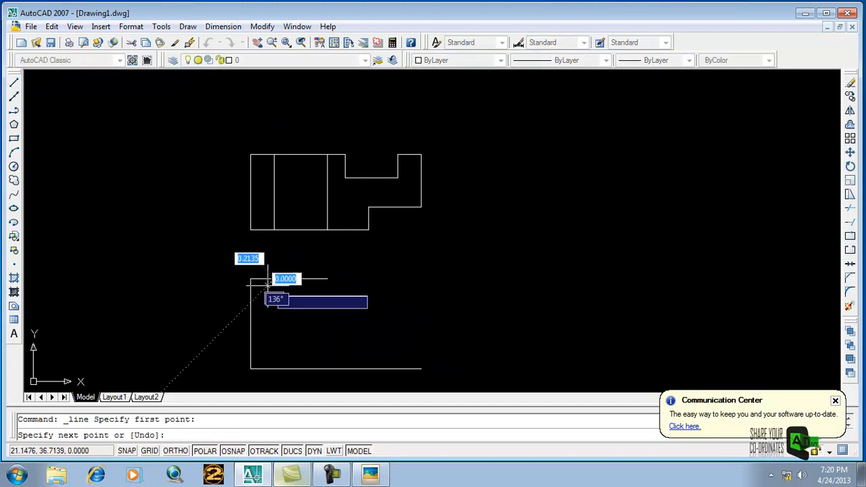
left_click(238, 313)
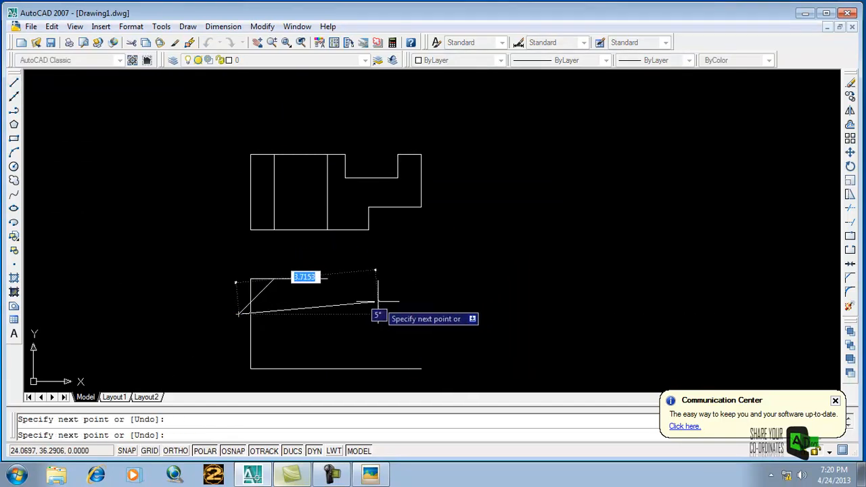
key("Escape")
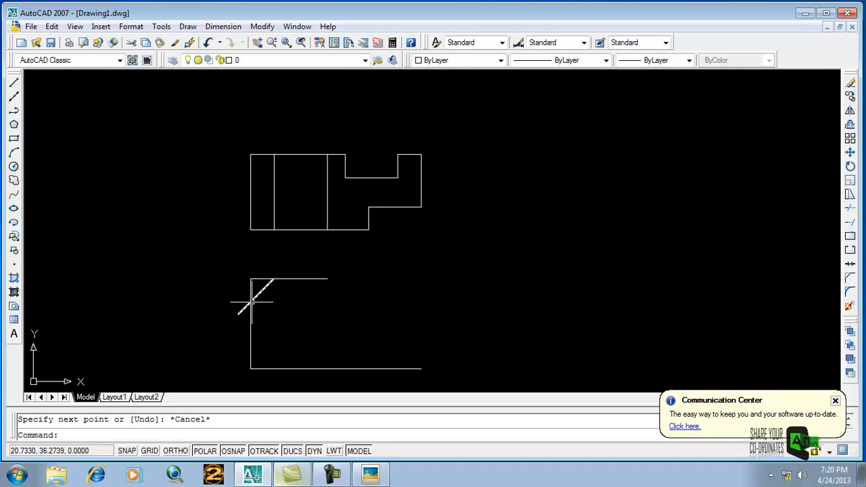
- Trim the 45° line's overhang and the left edge above it, and erase the leftover top-edge segment at that corner
left_click(850, 208)
key("Return")
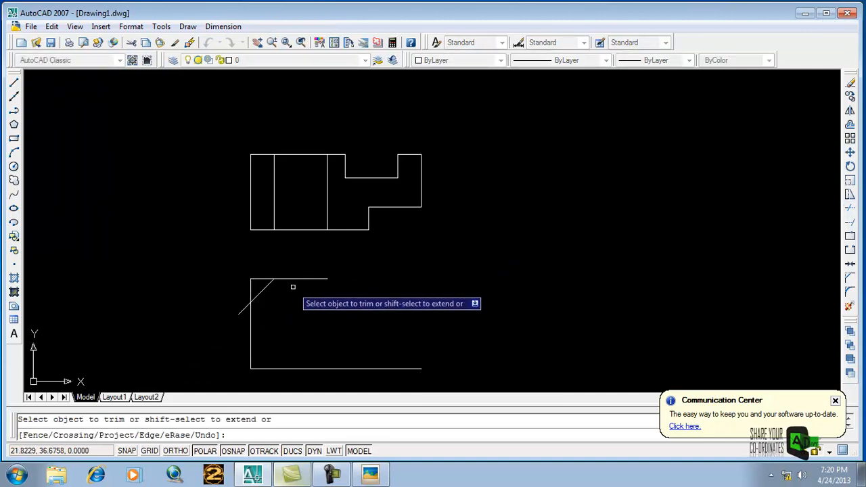
left_click(241, 311)
left_click(250, 289)
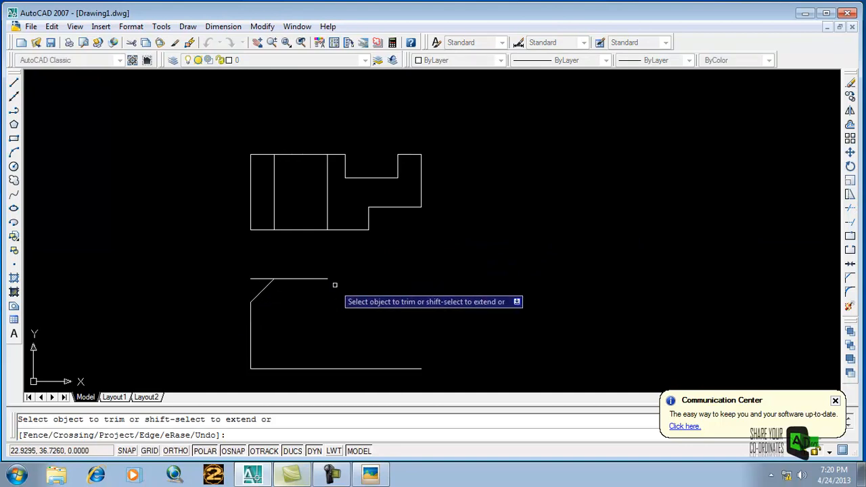
key("Escape")
left_click(266, 282)
left_click(257, 275)
key("Delete")
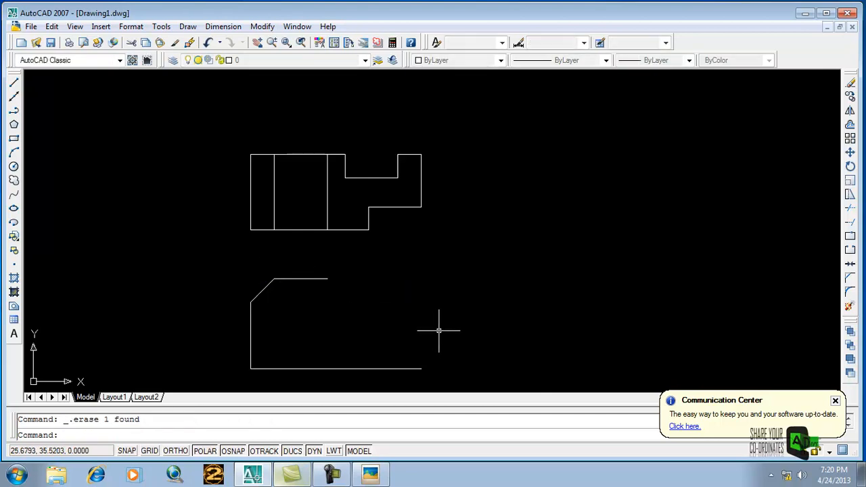
- Check the hole's location in the reference and start a line from the front view's lower-left corner, 1.32 to the right
left_click(371, 471)
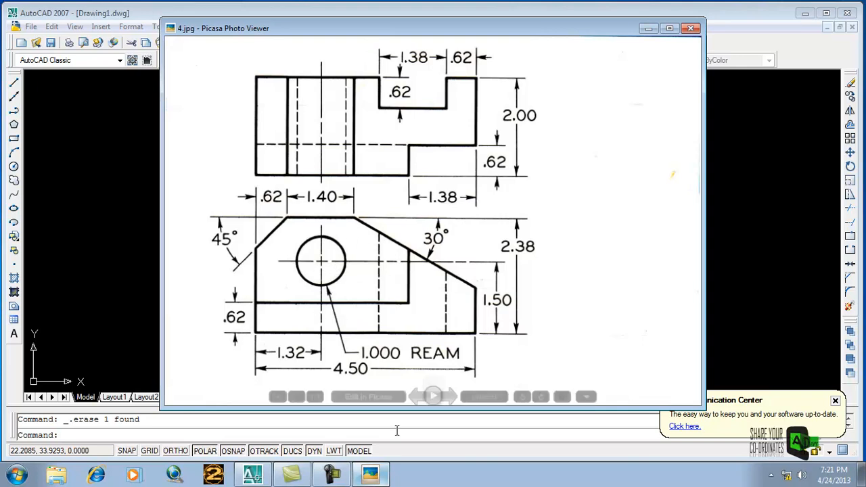
left_click(372, 475)
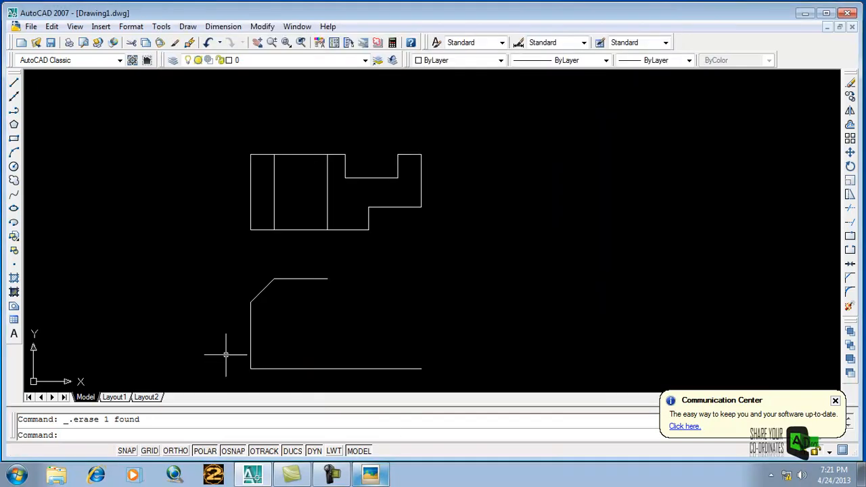
left_click(373, 474)
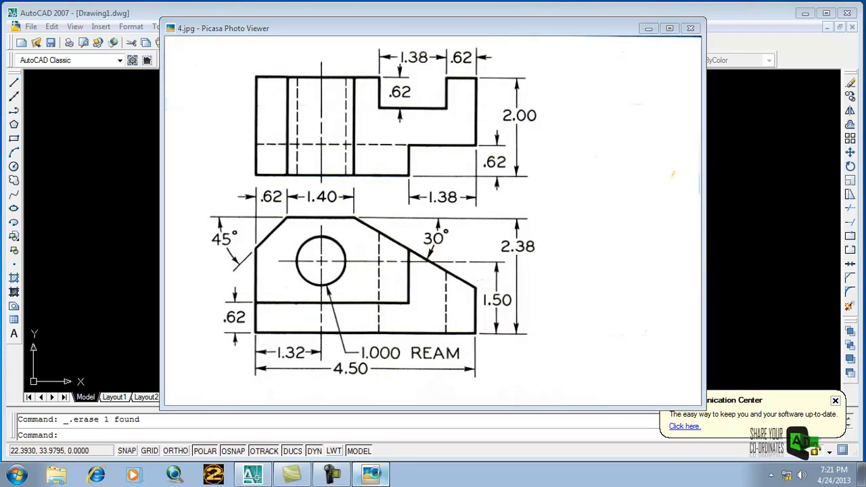
left_click(372, 475)
left_click(13, 83)
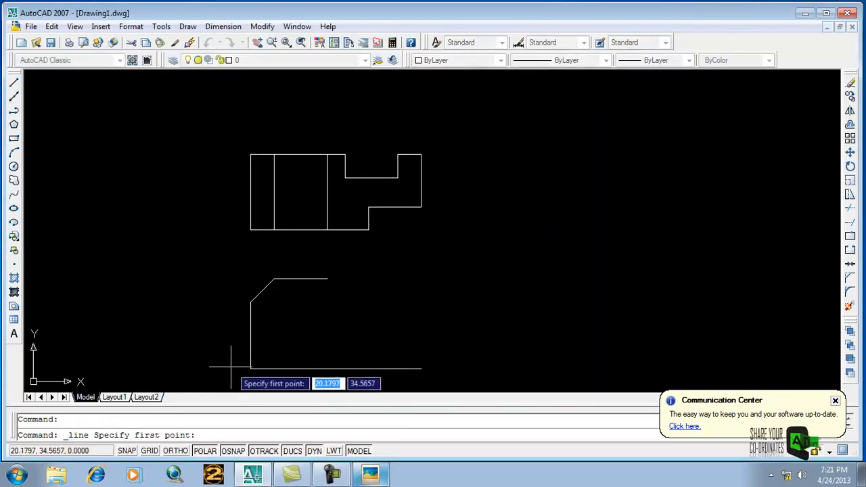
left_click(251, 368)
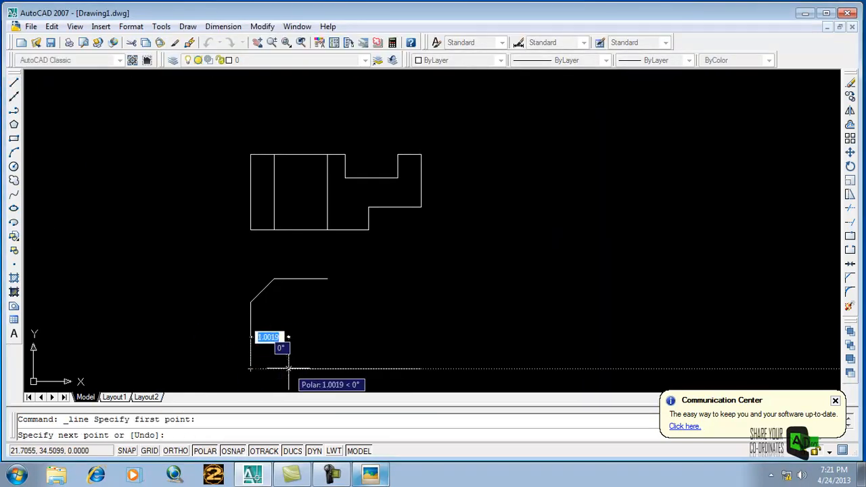
type("1")
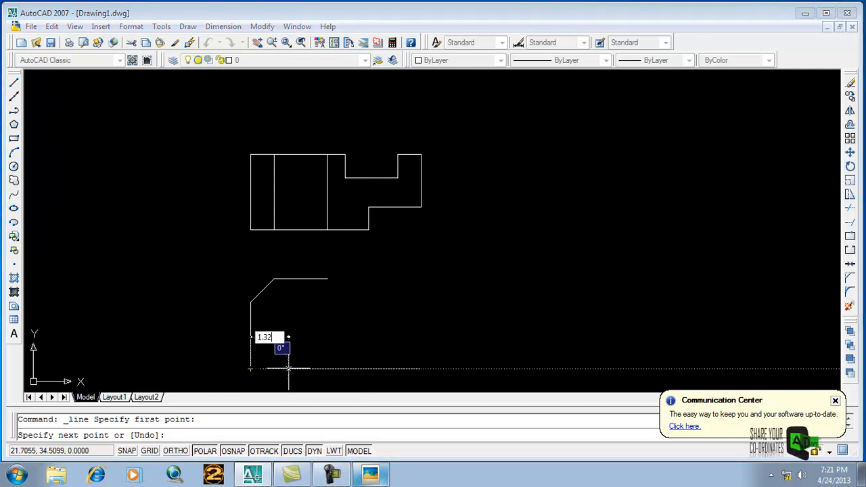
type(".32")
key("Return")
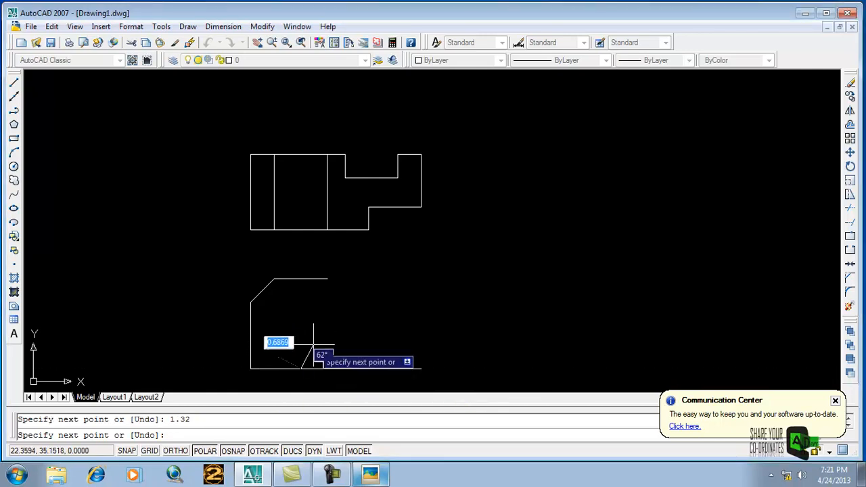
- Continue the line 1.50 upward to locate the hole's centre and end the line
type("1")
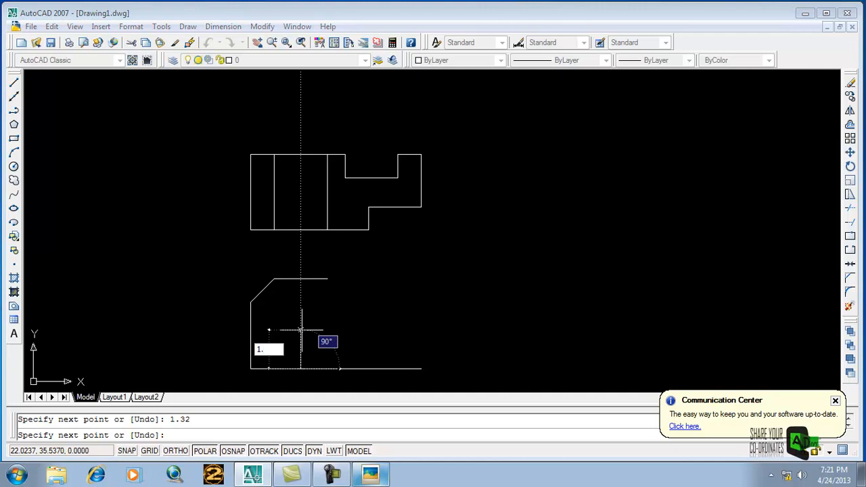
type(".50")
key("Return")
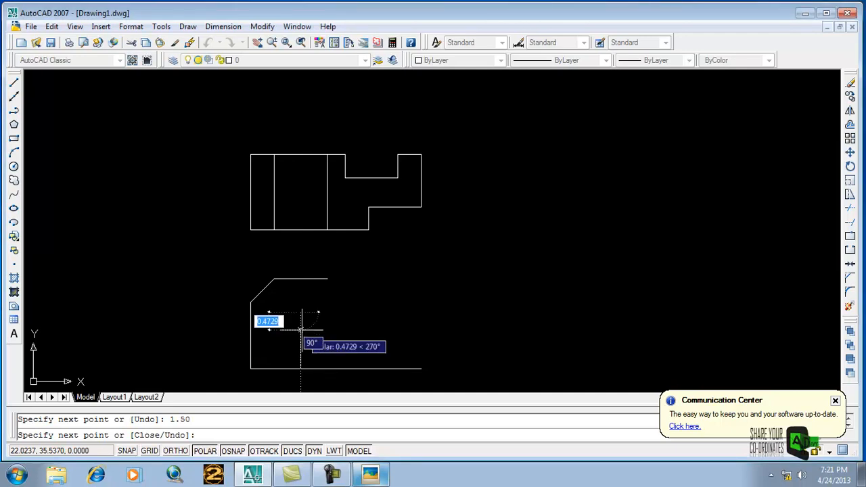
key("Escape")
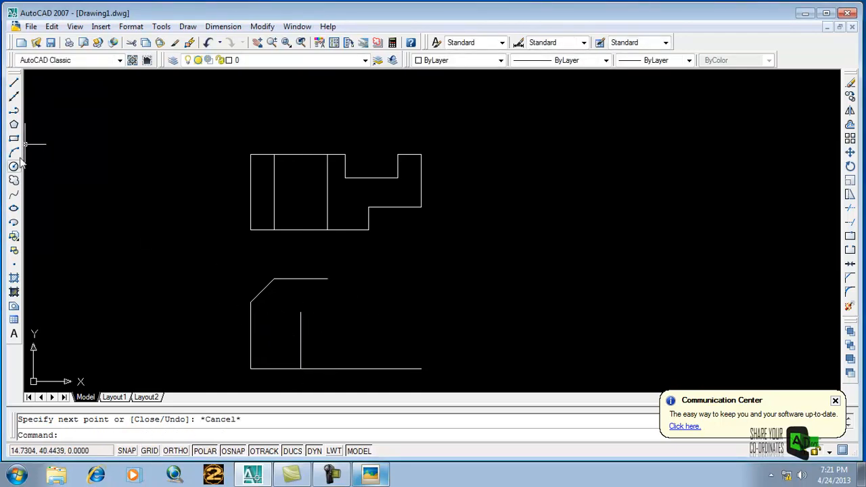
- Draw a circle of radius .5 centred on the vertical construction line's upper end, and erase that vertical line
left_click(14, 166)
left_click(302, 312)
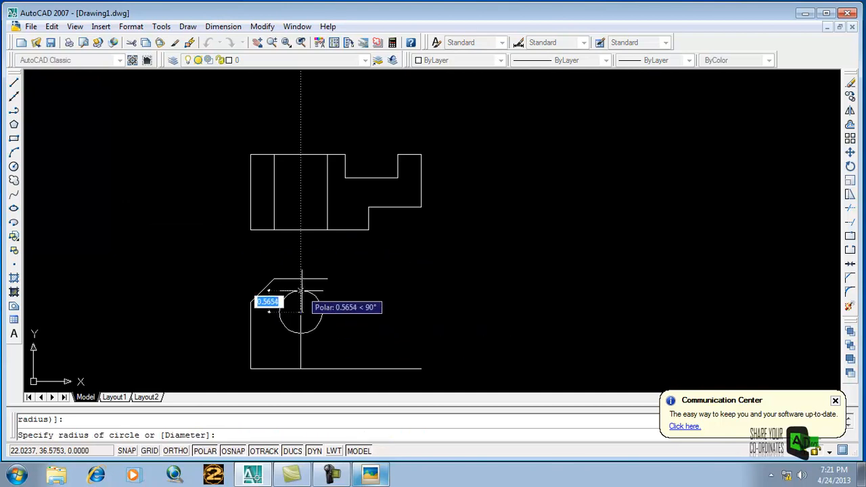
type(".5")
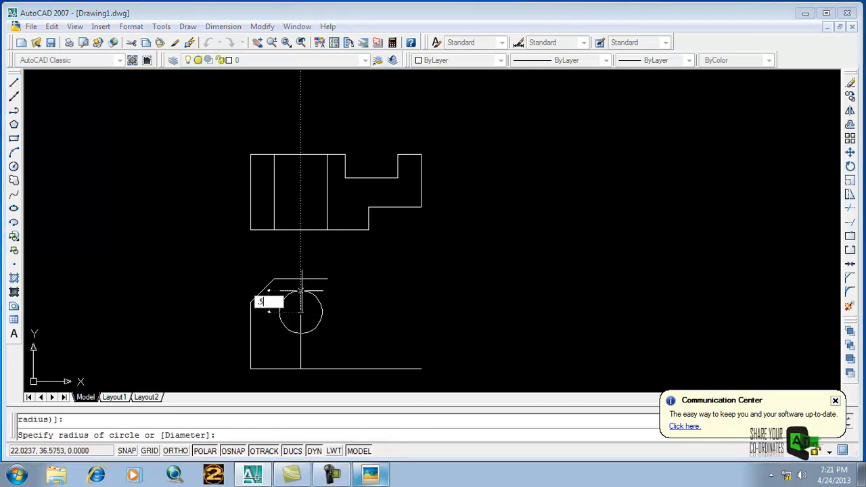
key("Return")
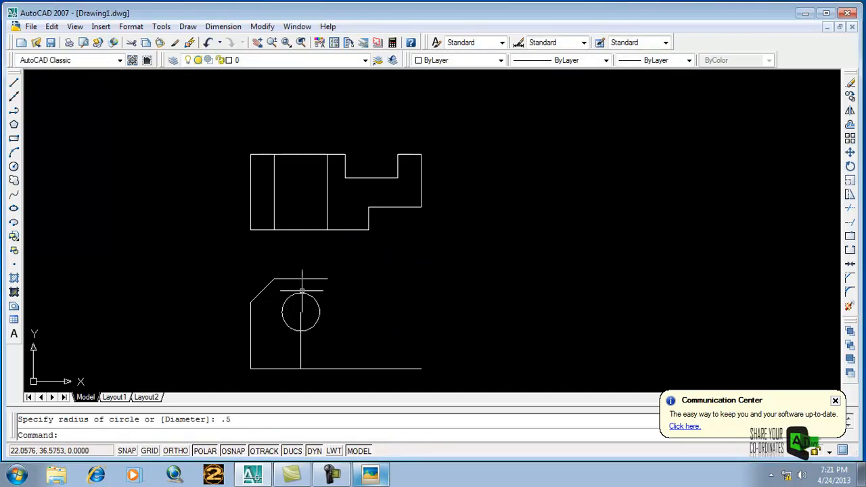
left_click(301, 340)
key("Delete")
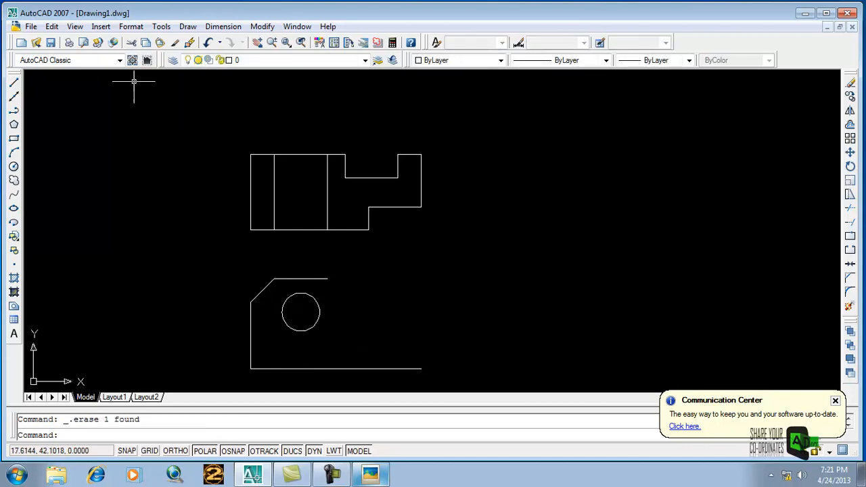
- Add a center mark to the front view's circle
left_click(214, 29)
left_click(251, 228)
left_click(316, 300)
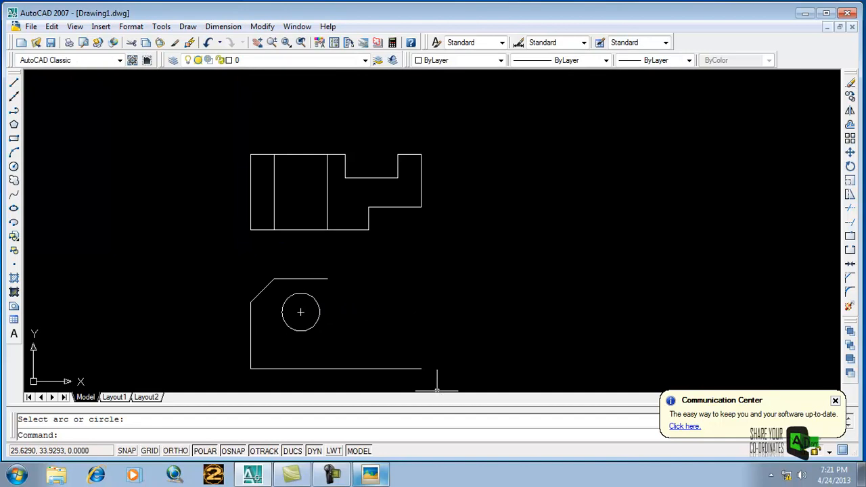
- Consult the reference and draw a vertical line from the base's right end up past the height of the top edge
left_click(370, 477)
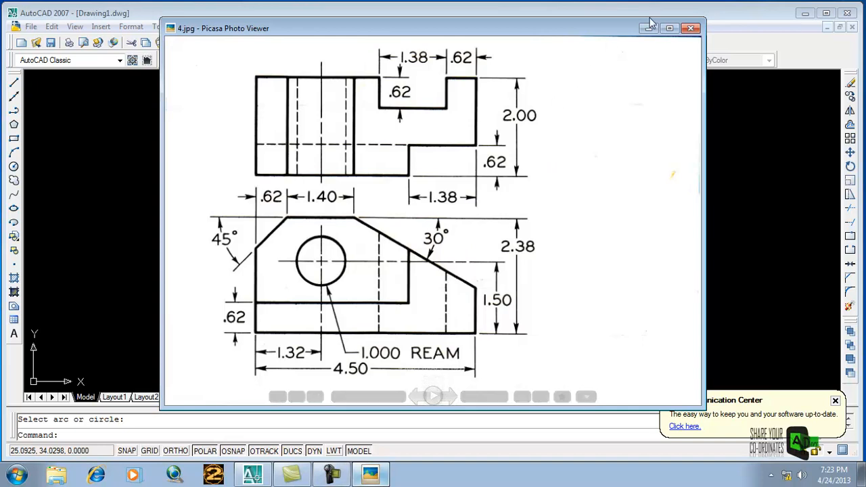
left_click(648, 28)
left_click(14, 82)
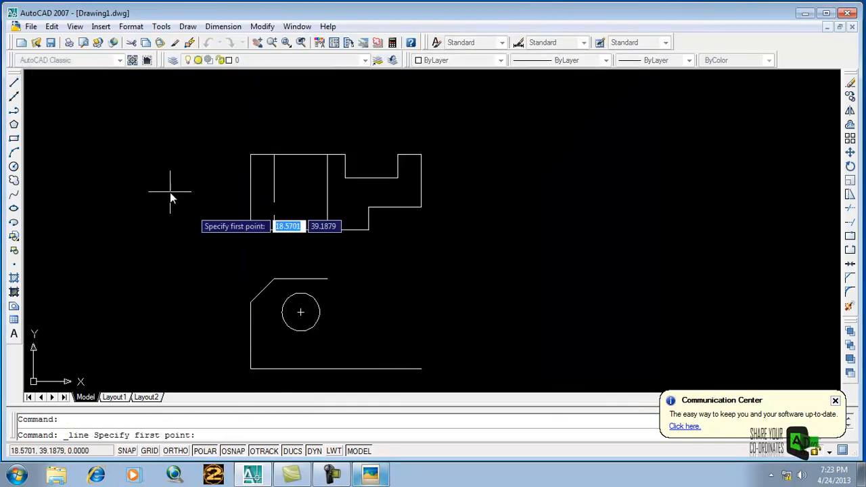
left_click(421, 369)
left_click(421, 260)
key("Return")
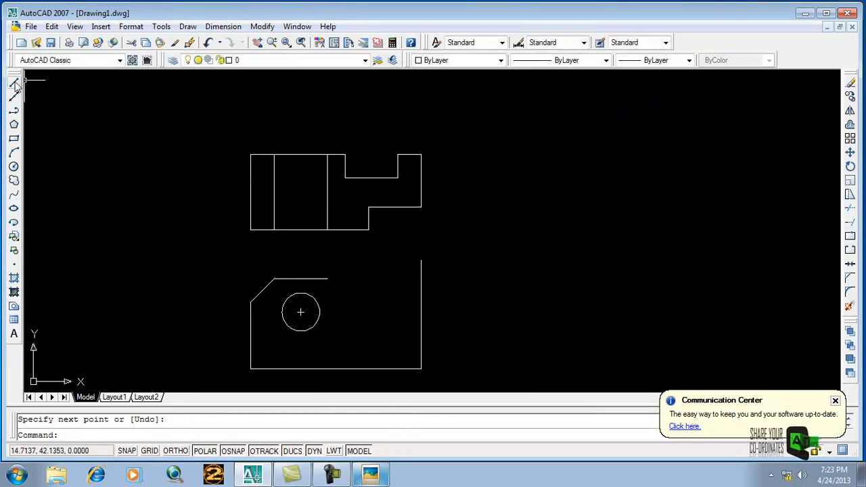
- Set the polar tracking increment angle to 30 in the drafting settings and accept
right_click(245, 452)
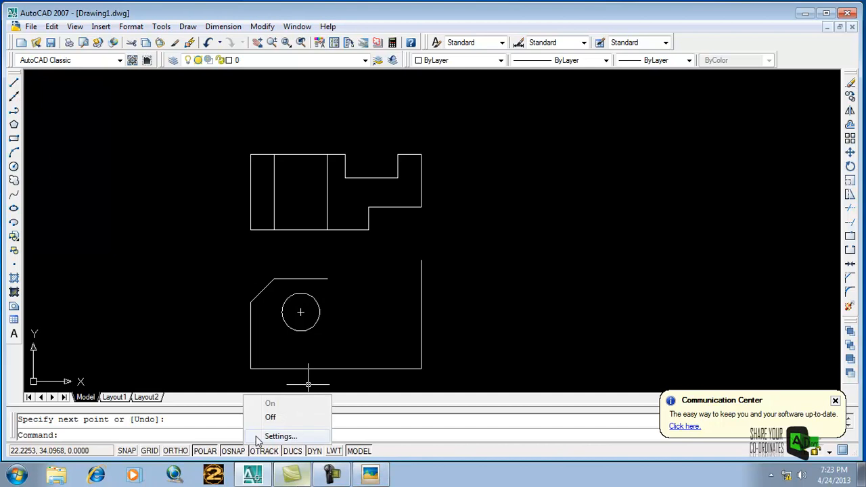
left_click(257, 438)
left_click(378, 120)
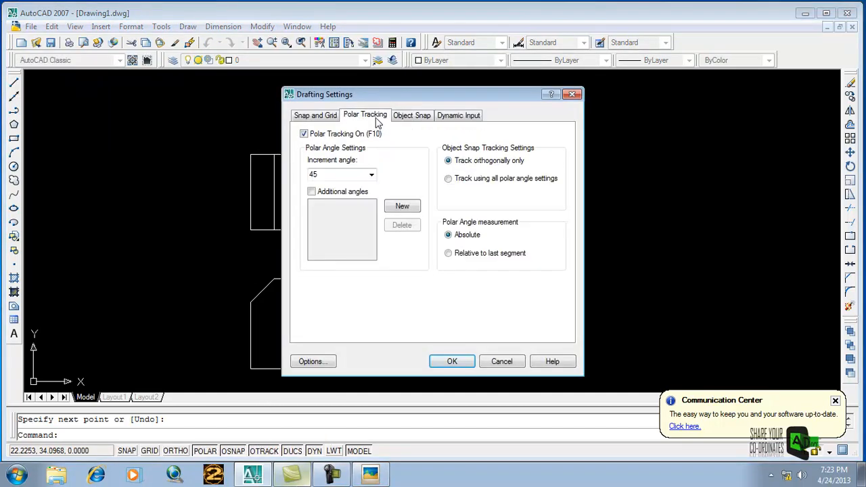
left_click(371, 175)
left_click(342, 205)
left_click(452, 361)
- Draw a line from the right end of the front view's top edge, sloping 30° downward past the right vertical edge
left_click(13, 84)
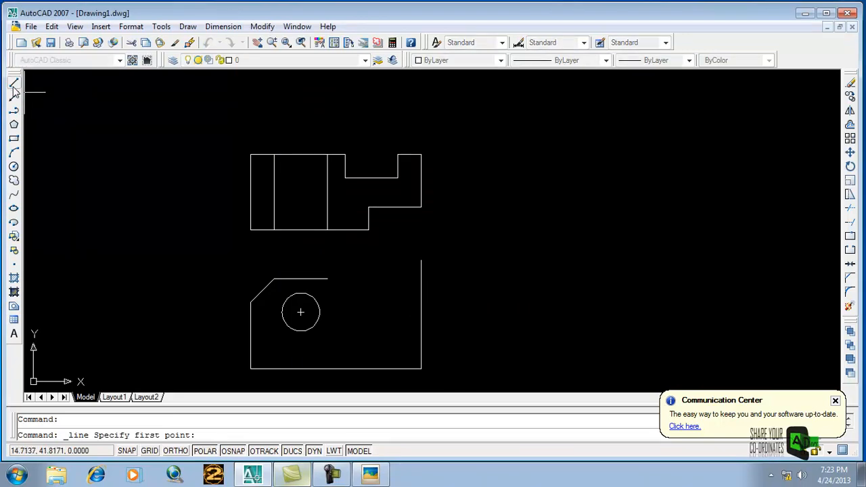
left_click(328, 278)
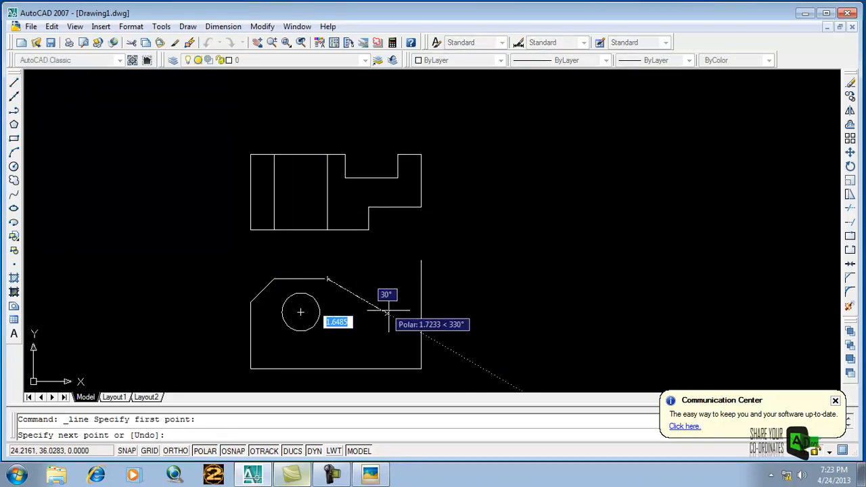
left_click(447, 348)
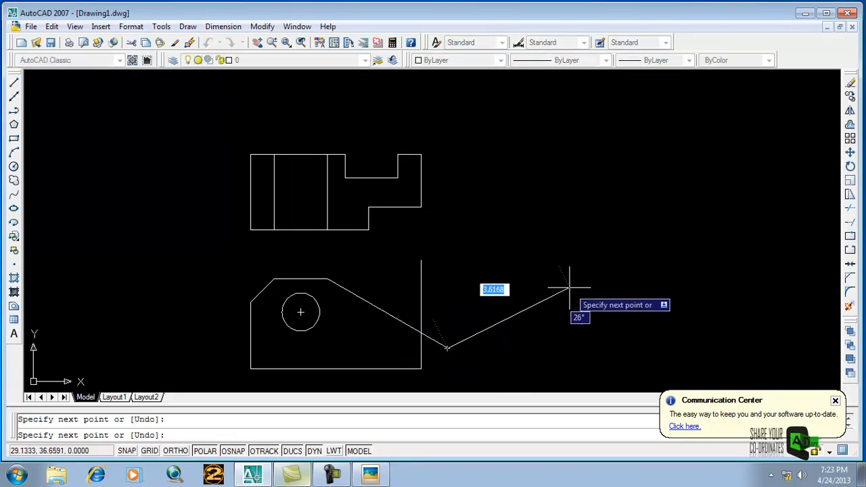
key("Escape")
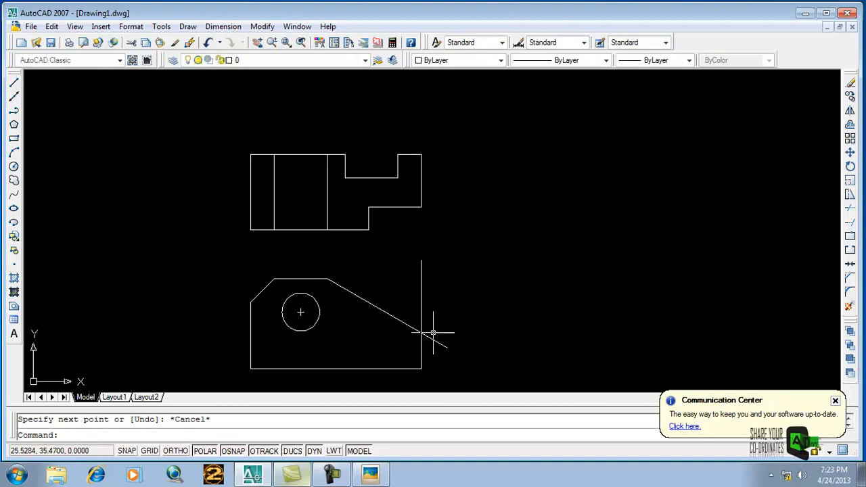
- Trim the right vertical edge above the 30° line and the part of the sloping line beyond that edge
left_click(850, 207)
key("Return")
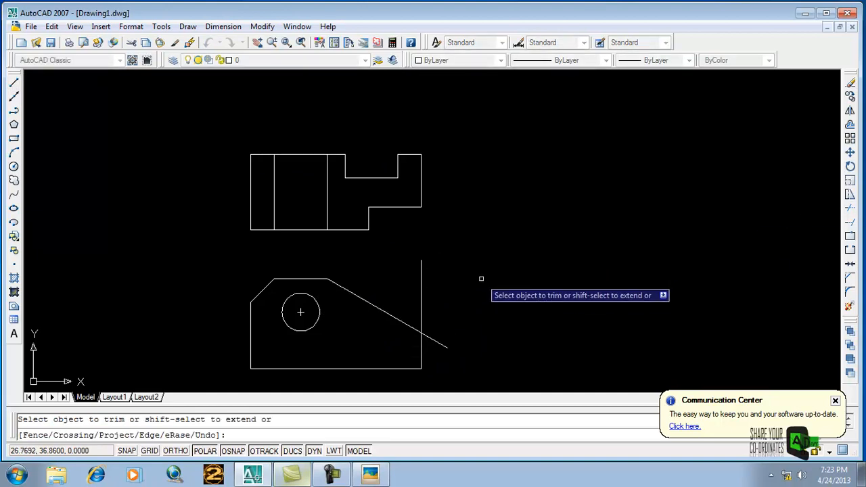
left_click(421, 305)
left_click(437, 342)
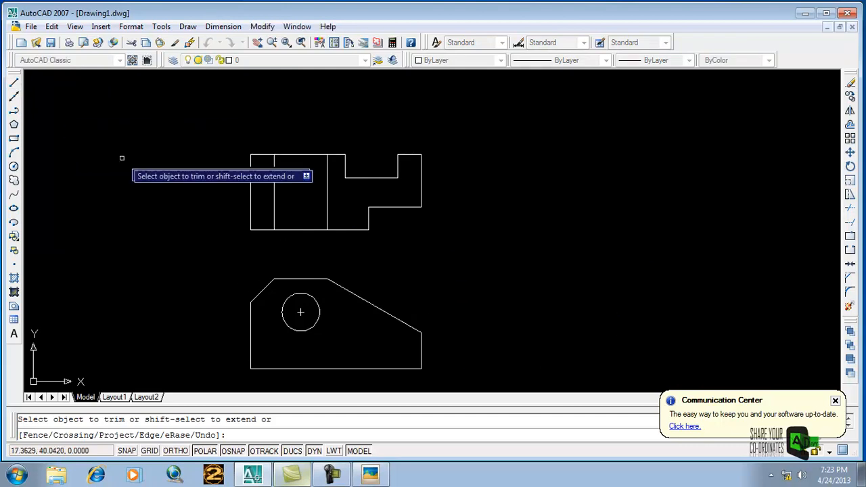
key("Return")
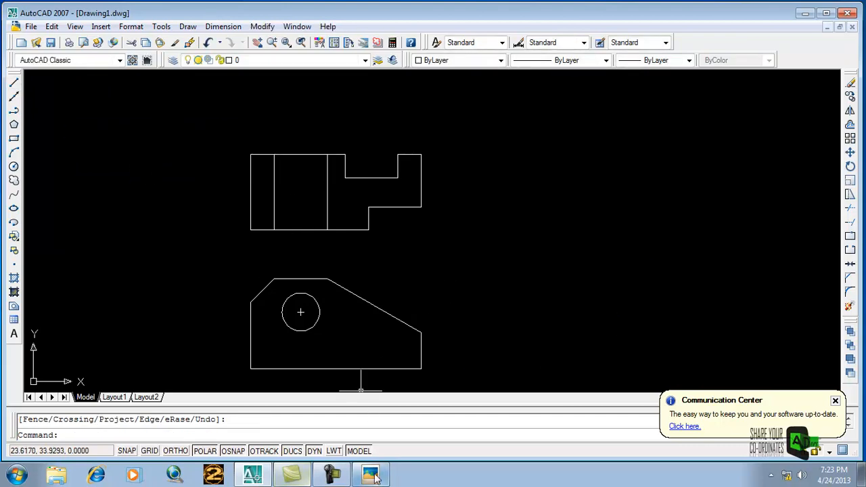
- Consult the reference and draw connected lines from the front view's lower-left corner: 0.62 up, across below the top view's lower step, and up past the slope
left_click(384, 477)
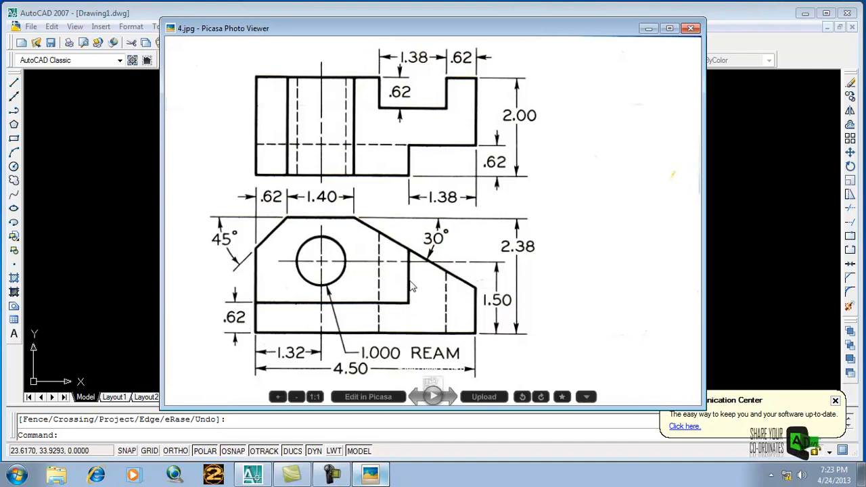
left_click(369, 479)
left_click(14, 82)
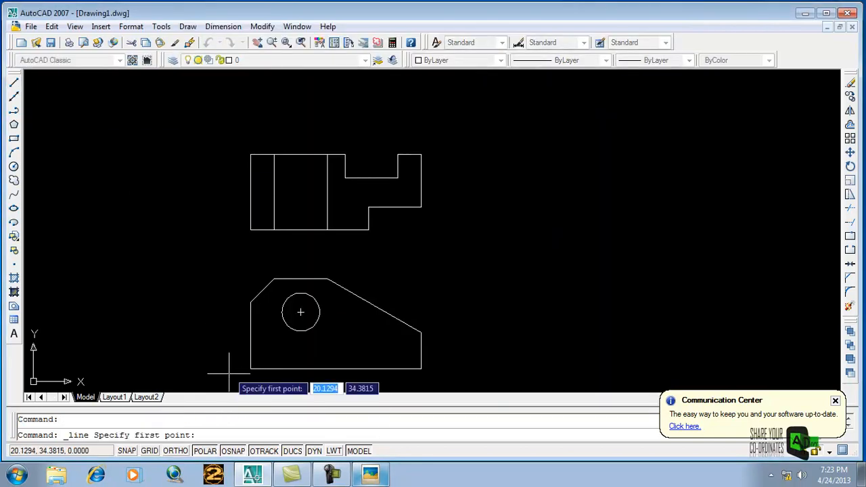
left_click(250, 368)
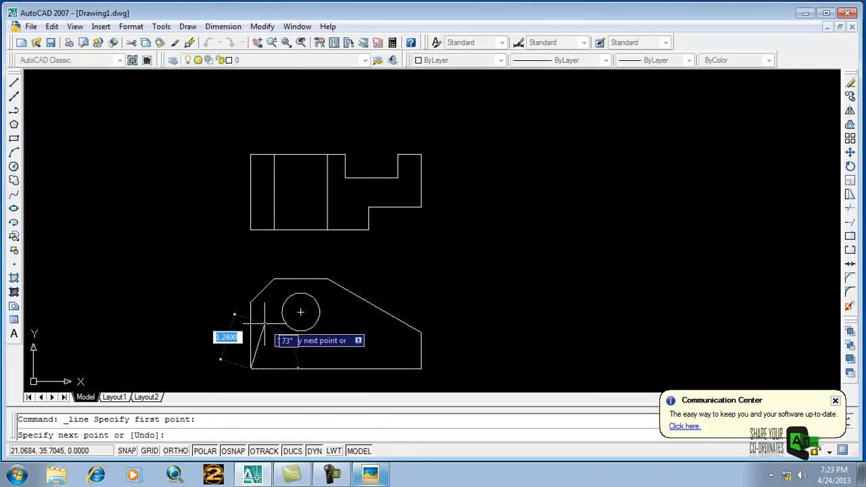
type(".")
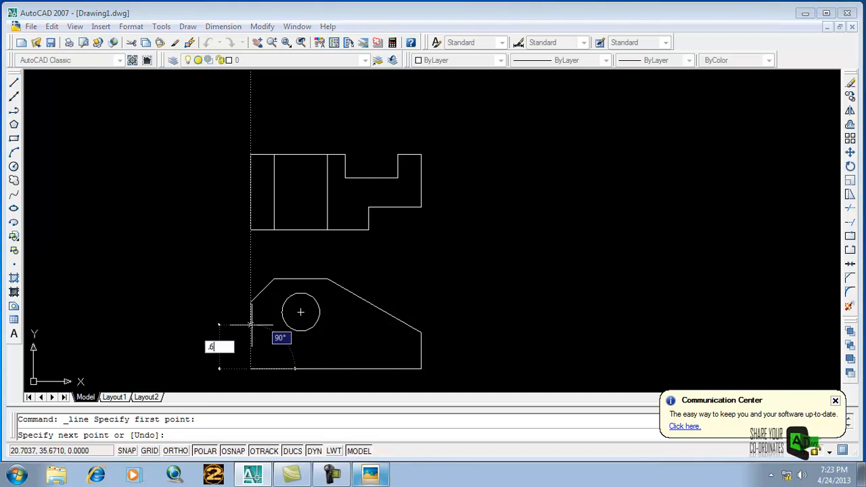
type("62")
key("Return")
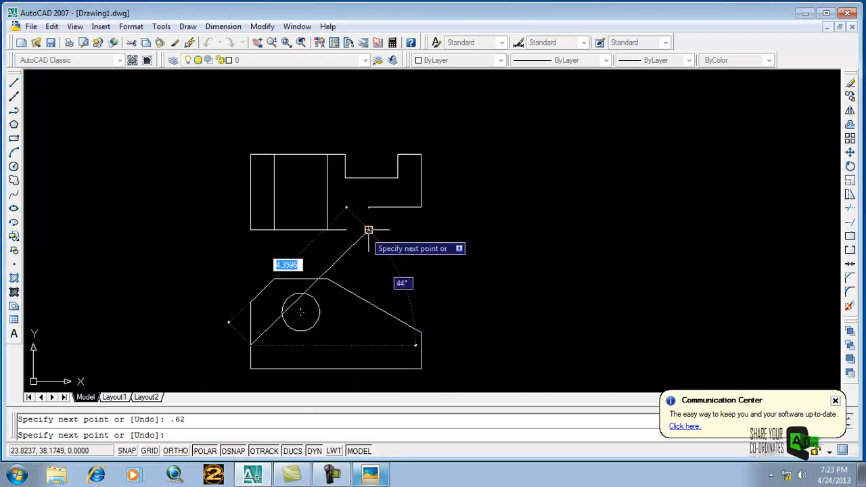
left_click(368, 345)
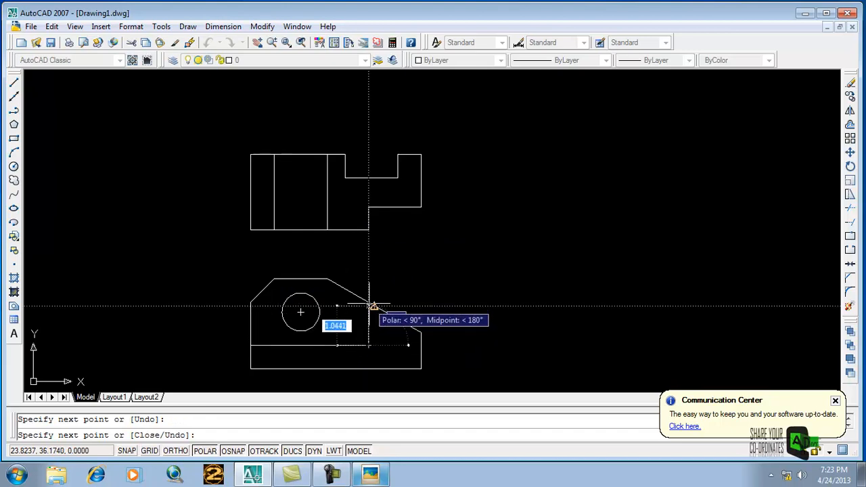
left_click(368, 279)
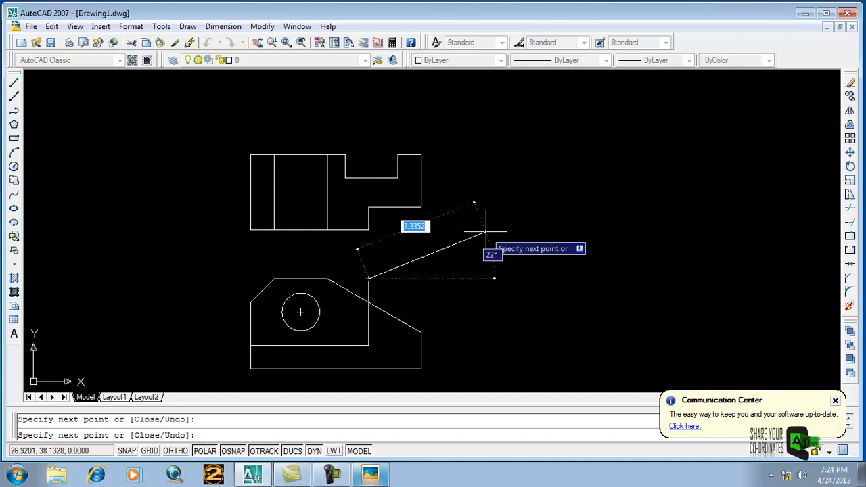
key("Escape")
- Trim the inner vertical line's portion extending above the front view's 30° edge
left_click(846, 211)
key("Return")
left_click(367, 290)
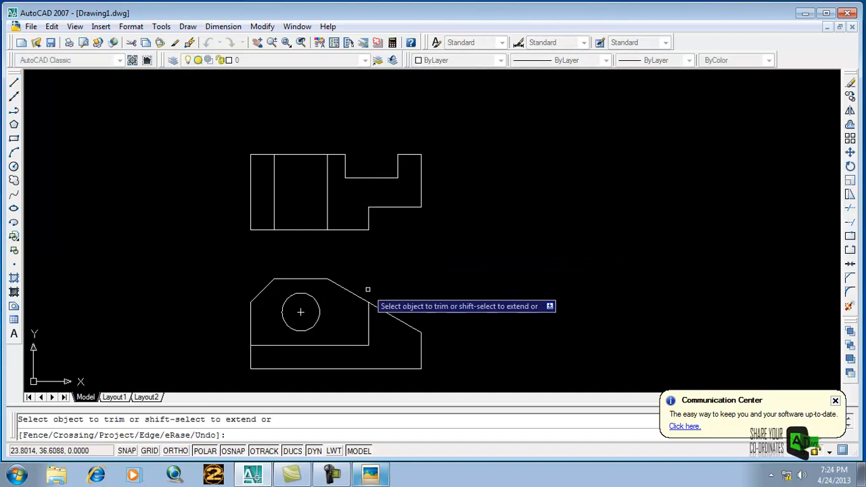
- Check the reference for hidden edges, load the HIDDEN linetype from acad.lin and make it current
left_click(371, 475)
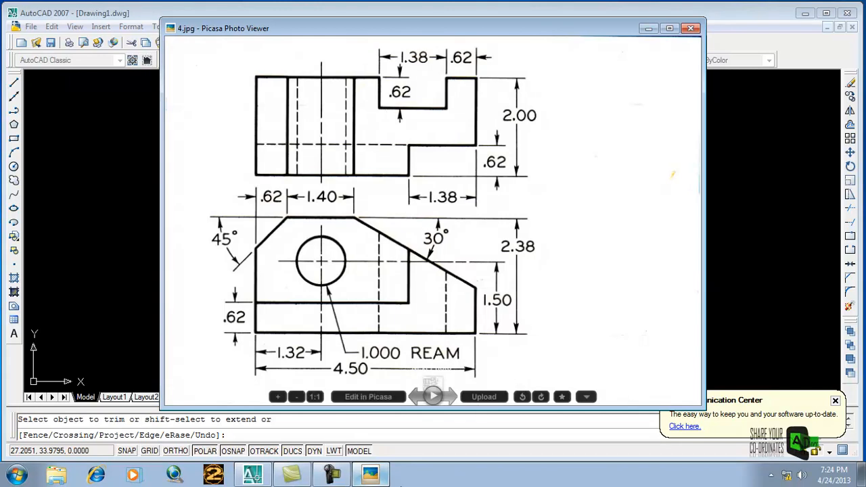
left_click(372, 475)
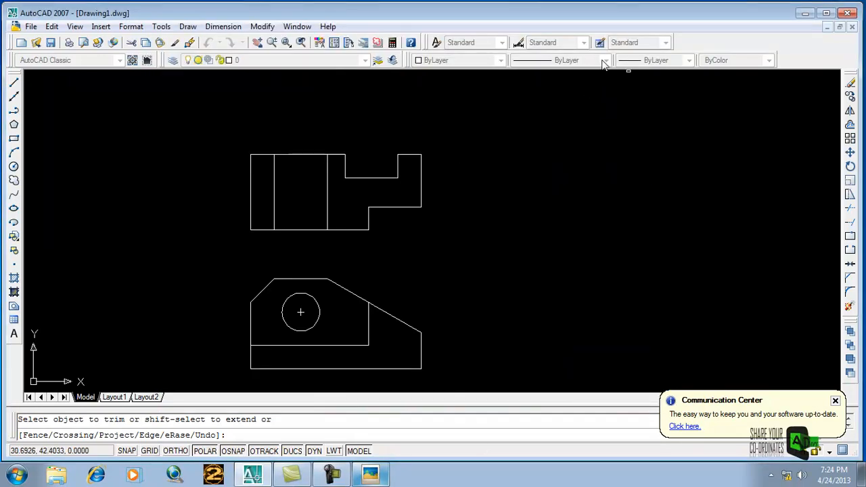
left_click(14, 83)
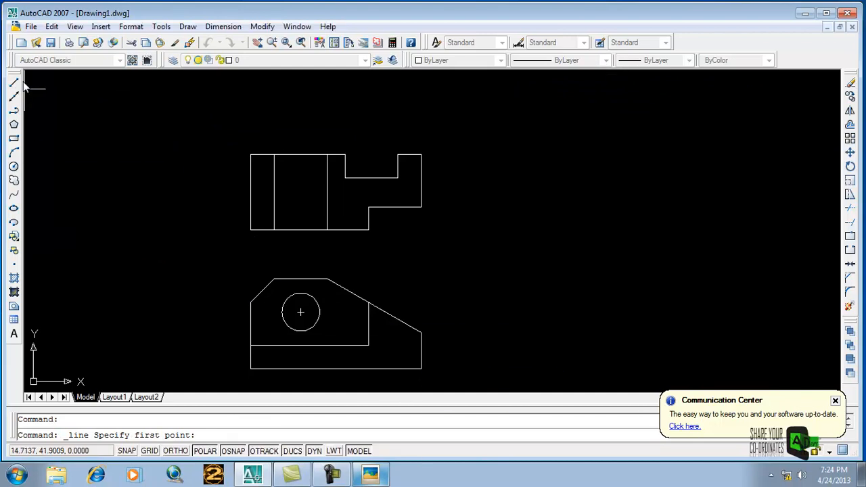
key("Escape")
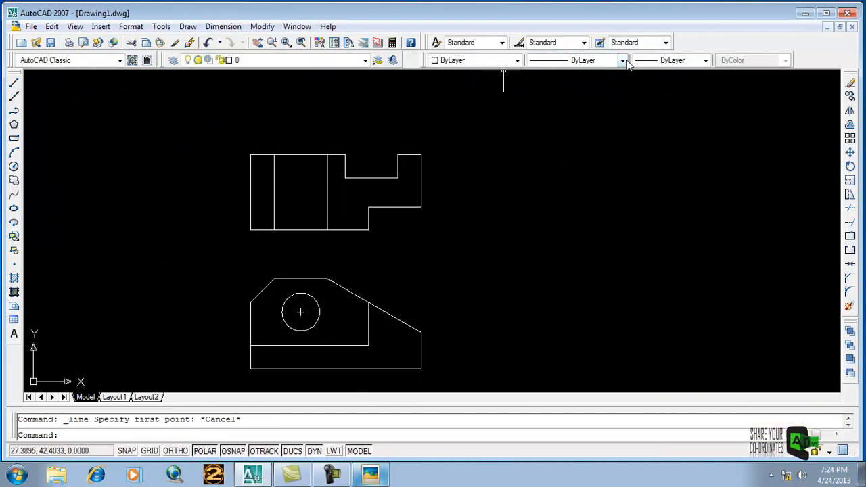
left_click(623, 60)
left_click(598, 108)
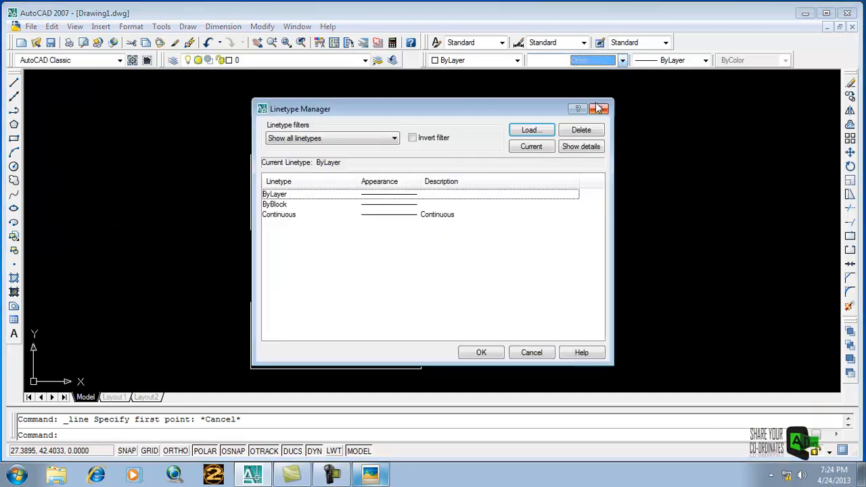
left_click(530, 130)
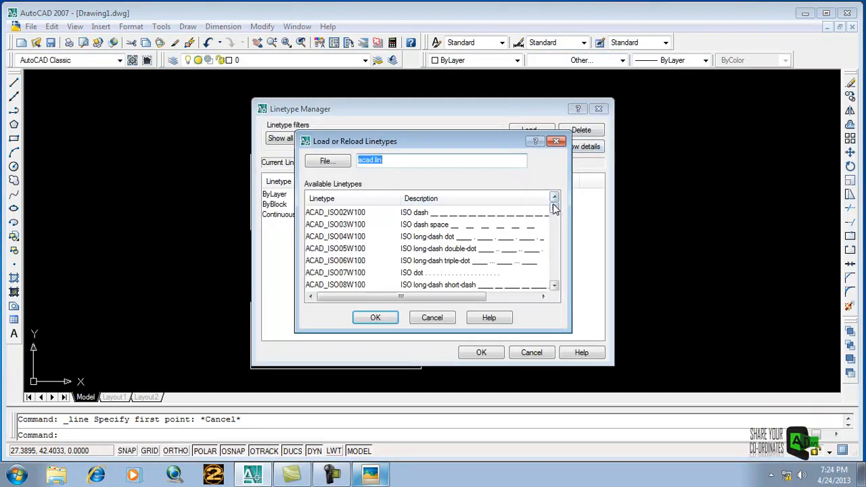
left_click_drag(553, 209, 563, 268)
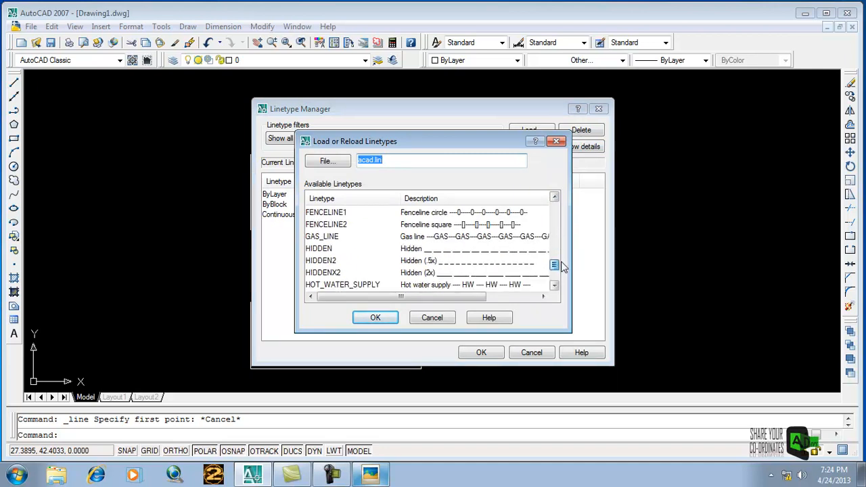
left_click(406, 250)
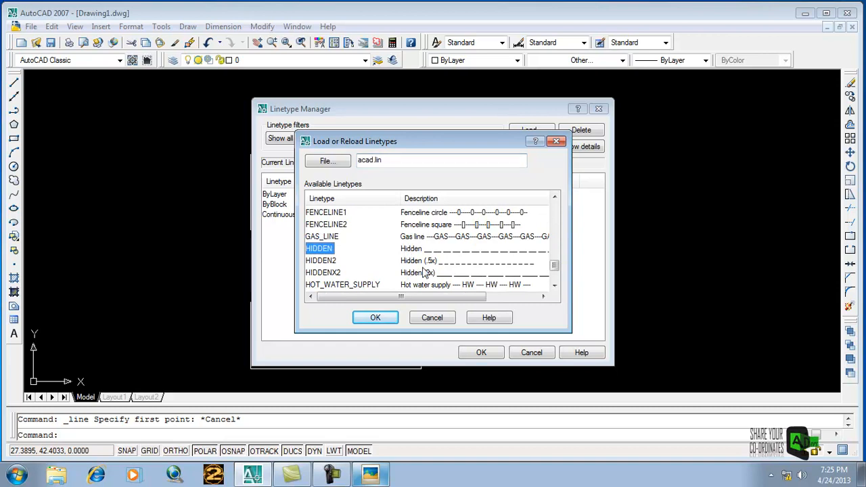
left_click(375, 320)
left_click(479, 354)
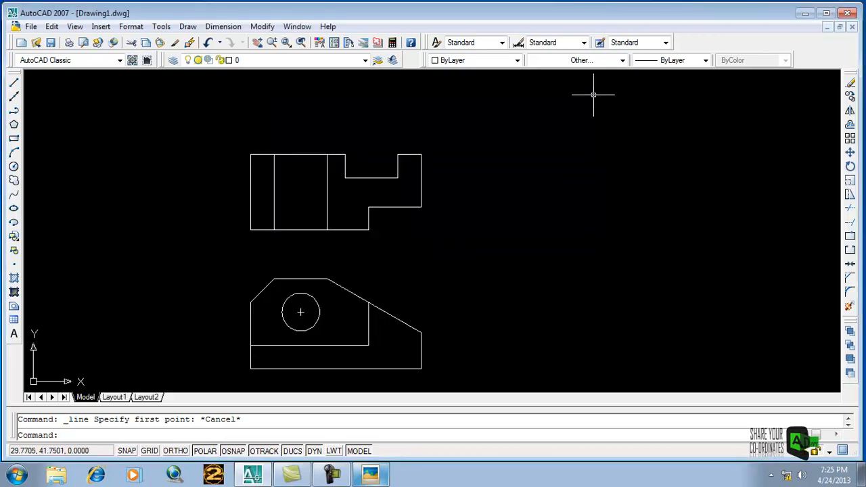
left_click(623, 61)
left_click(582, 102)
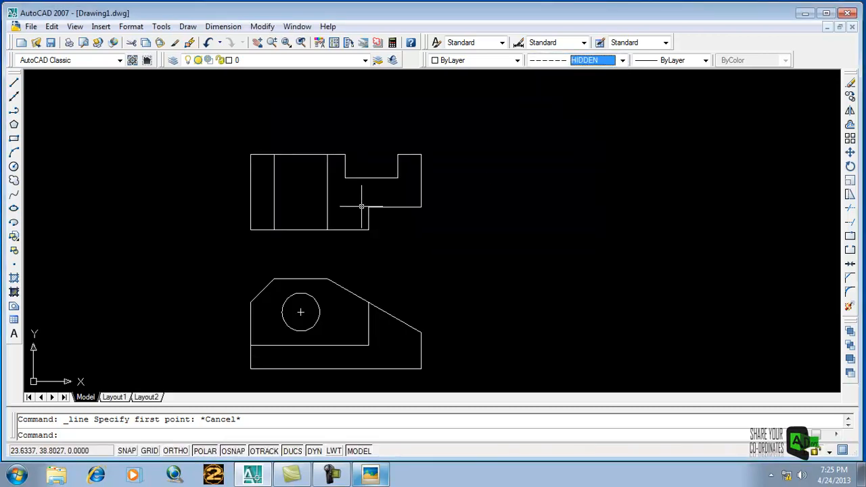
- Draw two vertical hidden lines in the front view, aligned with the top notch's sides, from the sloping edge to the base
left_click(13, 82)
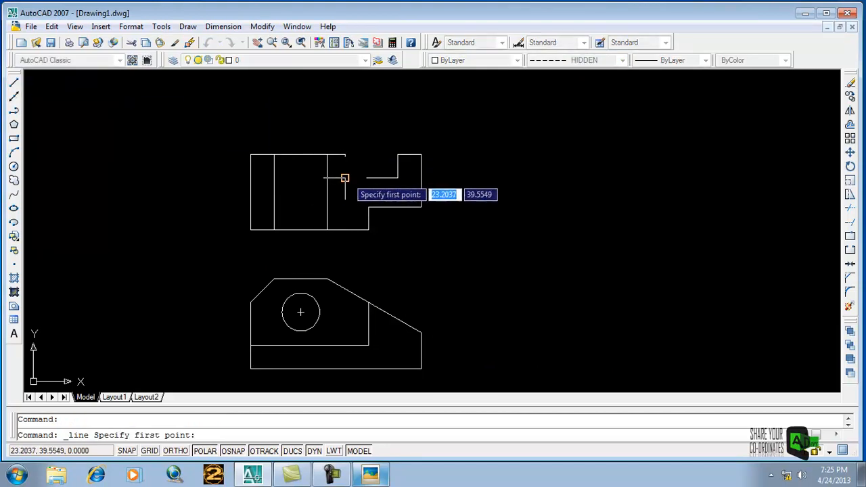
left_click(345, 289)
left_click(345, 369)
key("Return")
key("Return")
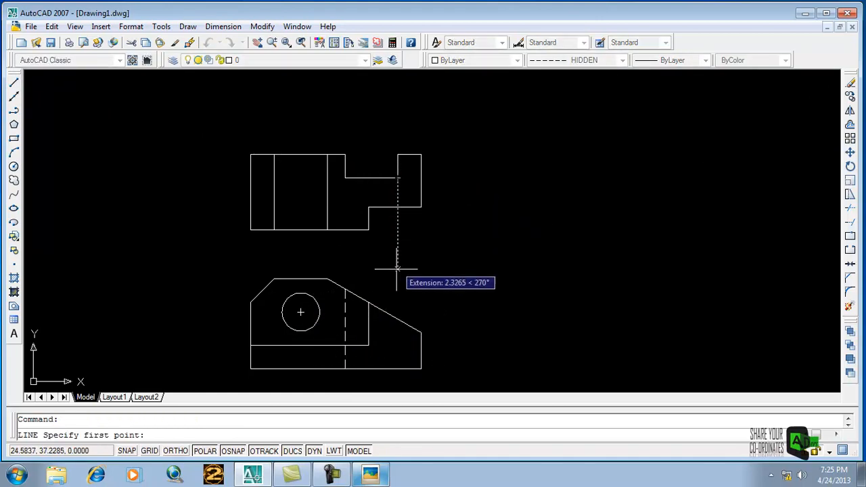
left_click(398, 319)
left_click(398, 368)
key("Return")
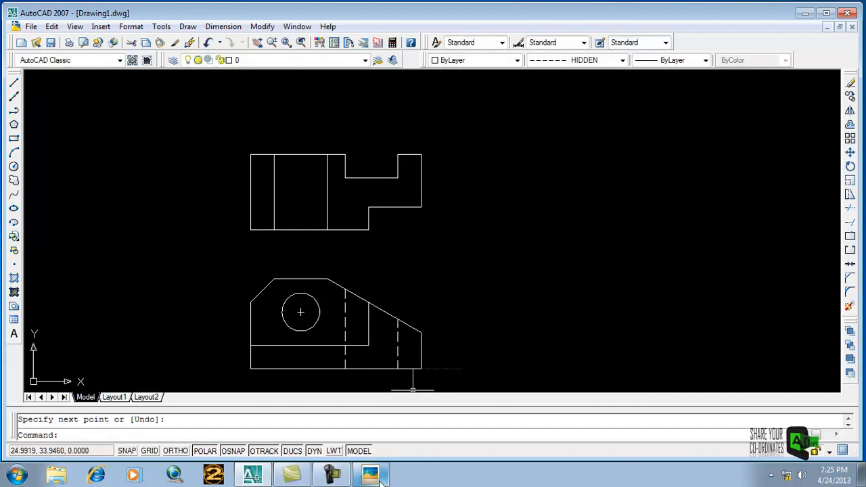
- Check the reference for centre lines, load the CENTER linetype from acad.lin and make it current
left_click(381, 479)
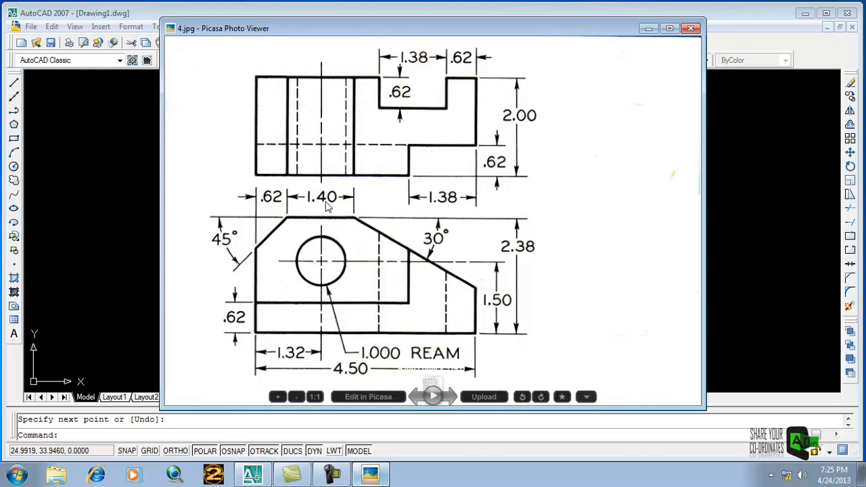
double_click(322, 232)
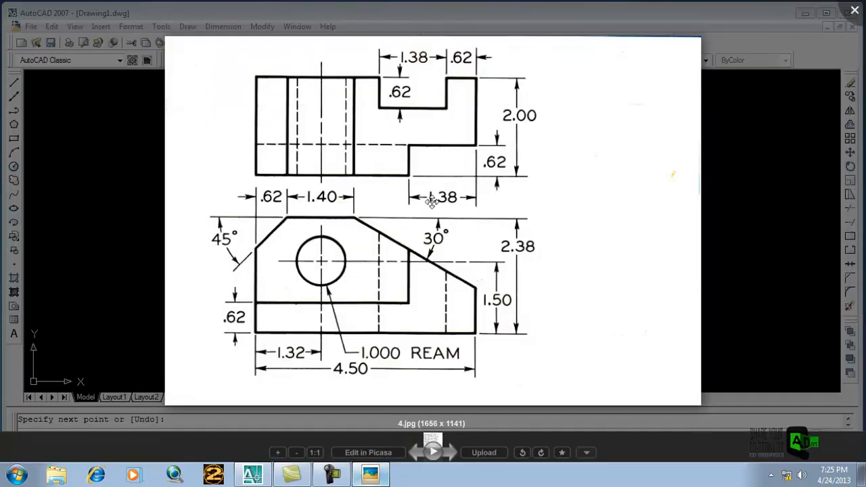
left_click(780, 190)
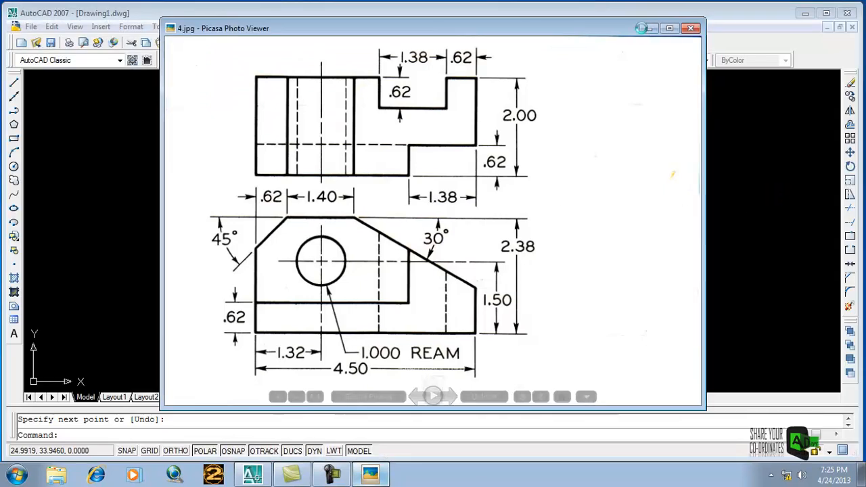
left_click(646, 30)
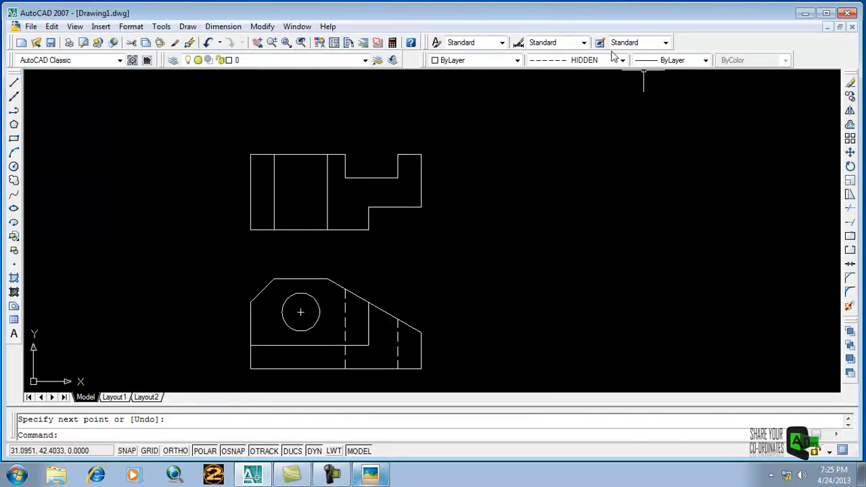
left_click(517, 61)
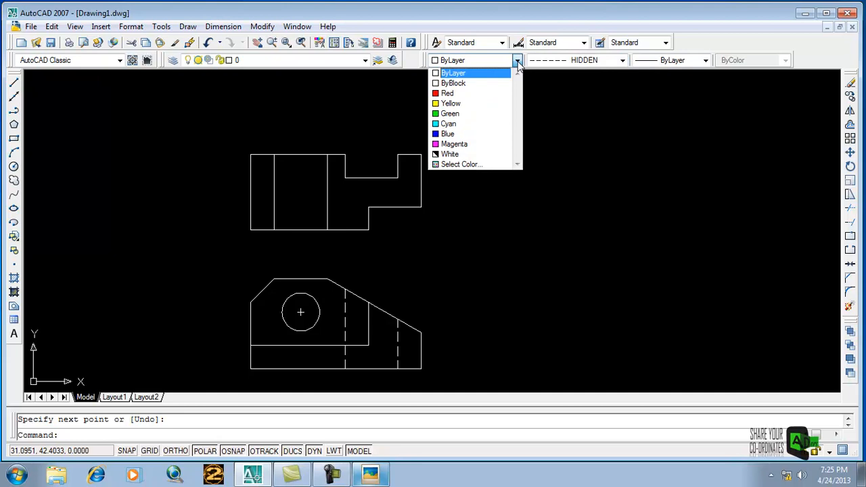
left_click(622, 60)
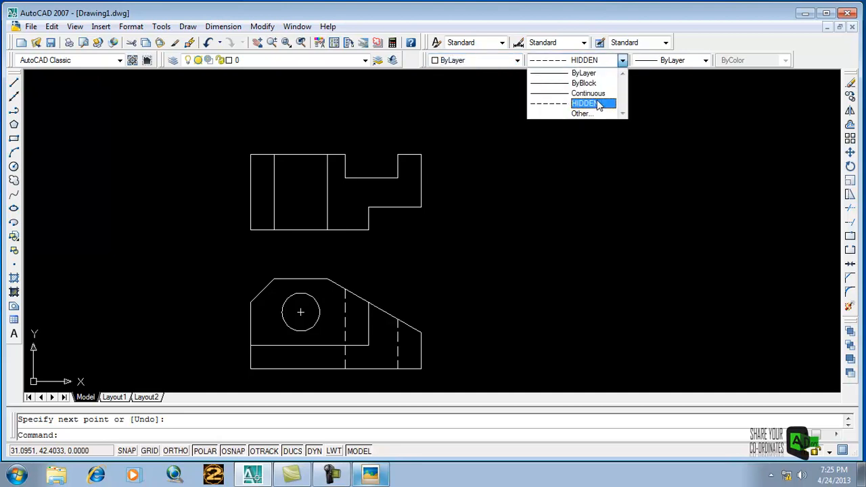
left_click(582, 111)
left_click(529, 131)
left_click_drag(553, 211, 553, 230)
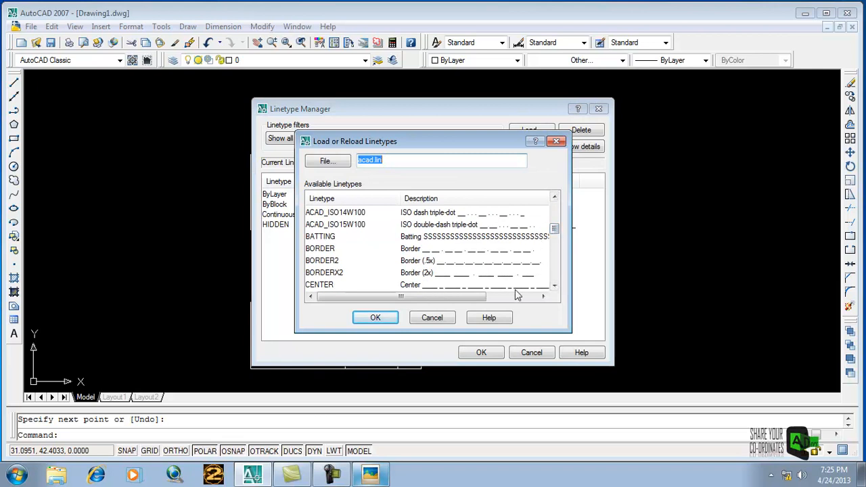
left_click(375, 318)
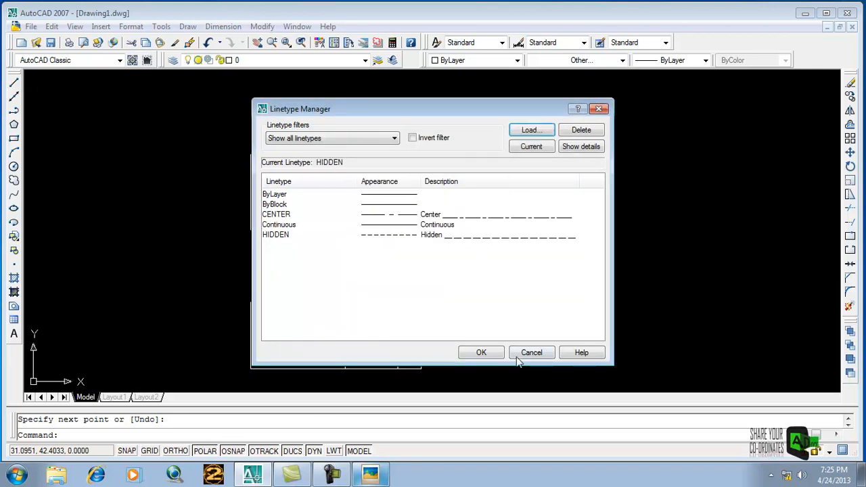
left_click(482, 352)
left_click(623, 61)
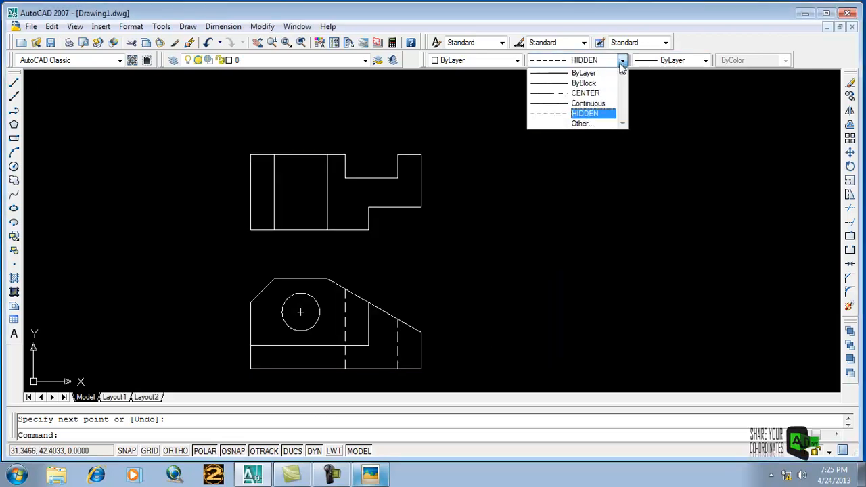
left_click(586, 93)
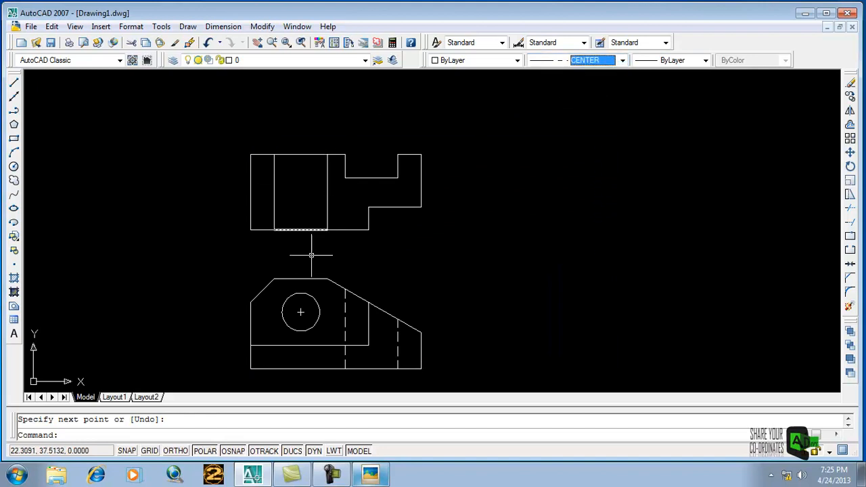
- Draw a vertical centre line through the top view in line with the hole, from the lower edge to about 1 unit above the upper edge
left_click(14, 82)
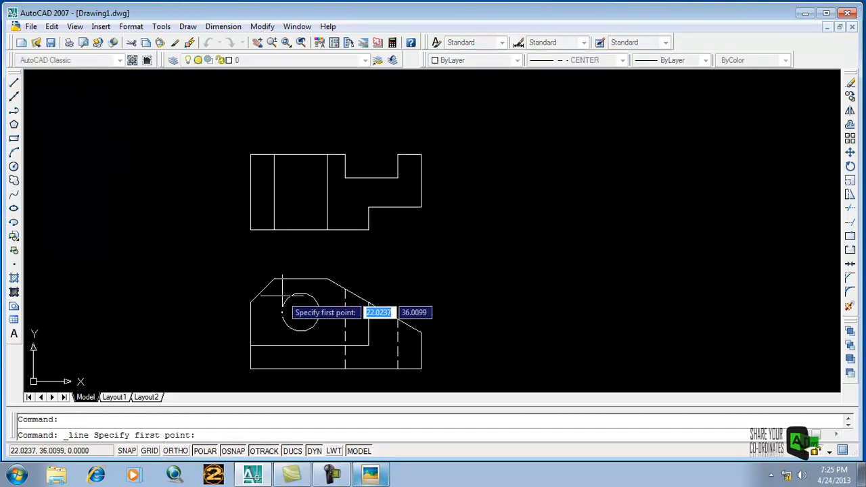
left_click(300, 230)
left_click(301, 155)
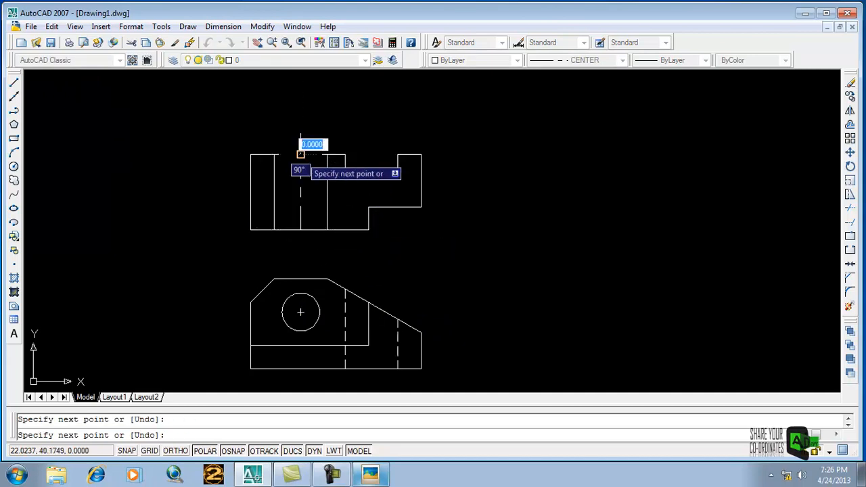
left_click(301, 116)
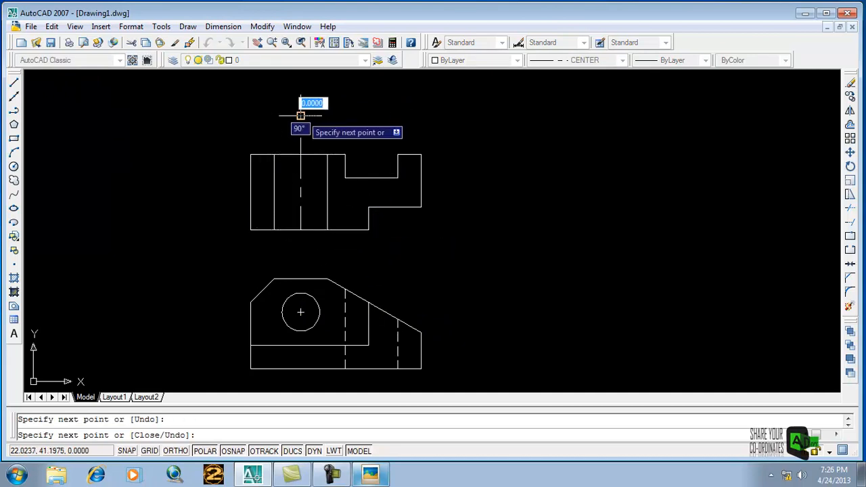
key("Return")
key("Return")
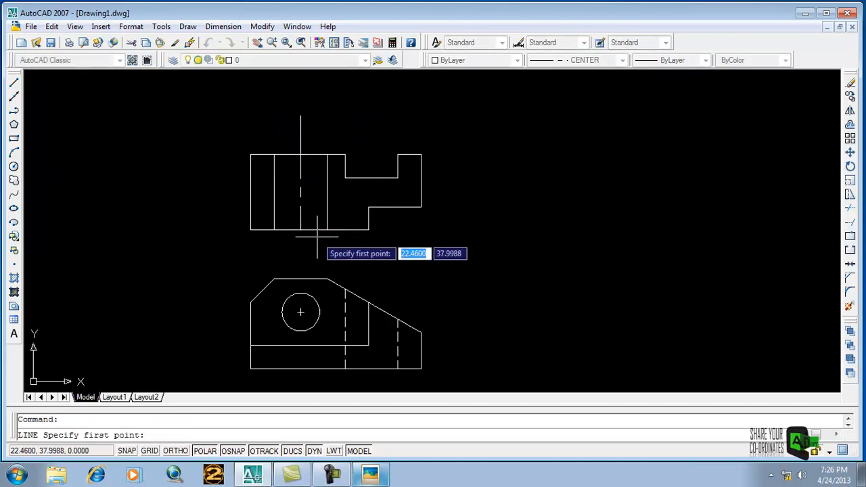
- Continue the hole's vertical centre line a short distance straight down from the top view's lower edge
left_click(300, 230)
left_click(300, 254)
key("Escape")
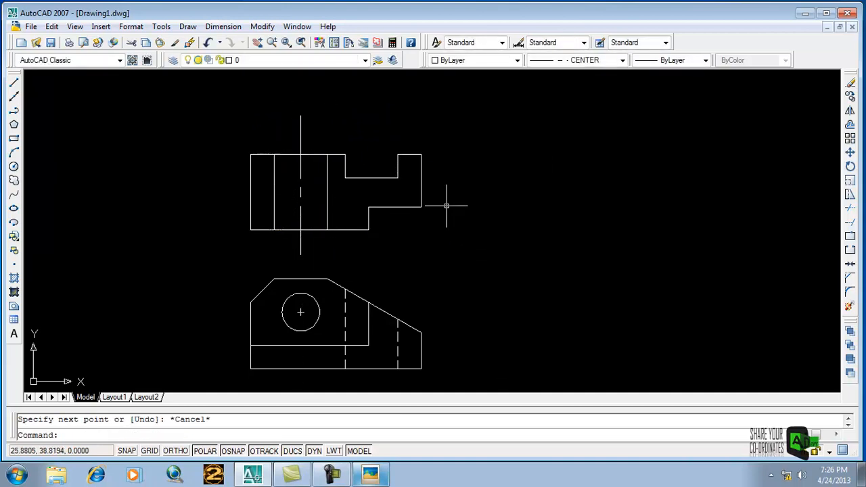
- Check the reference, make the HIDDEN linetype current and draw a horizontal hidden line from the lower step's inner corner to the top view's left edge
left_click(372, 477)
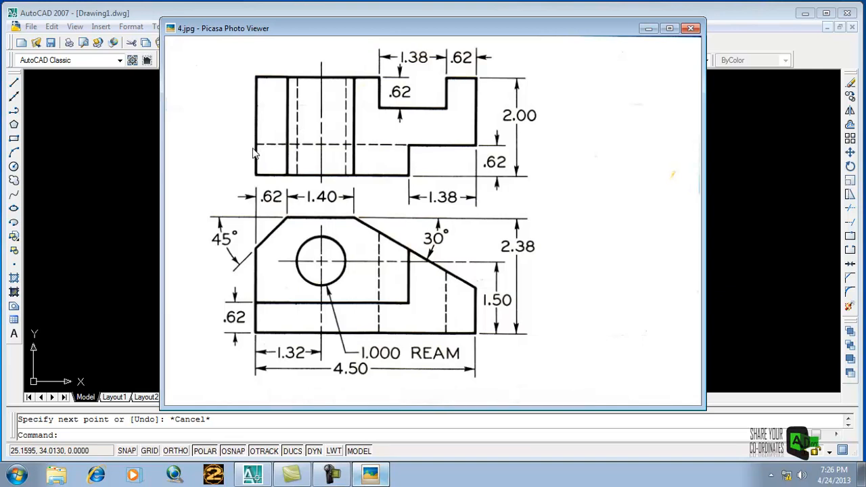
left_click(373, 476)
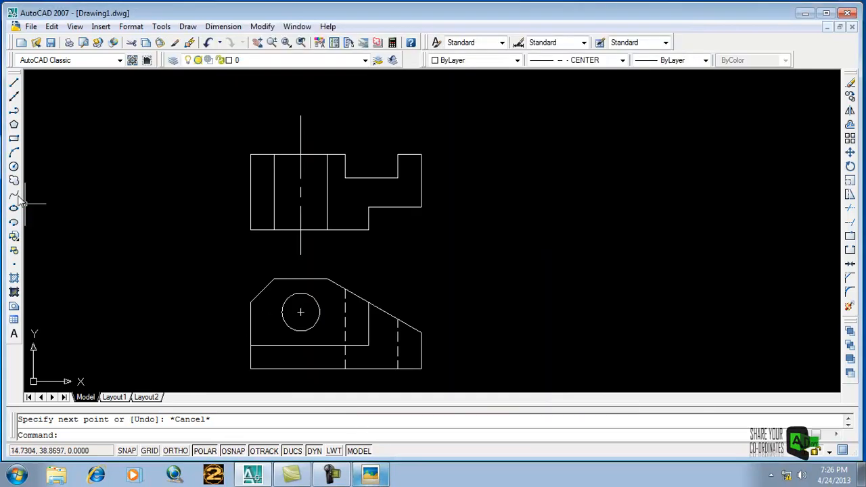
left_click(622, 60)
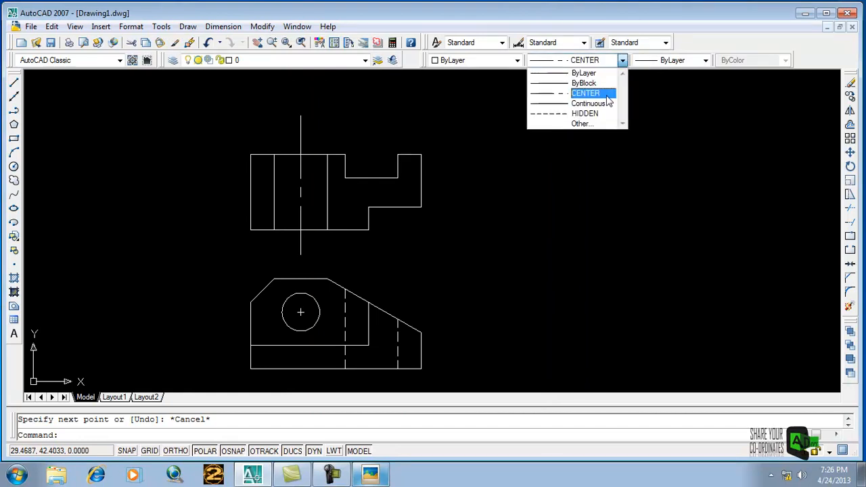
left_click(584, 111)
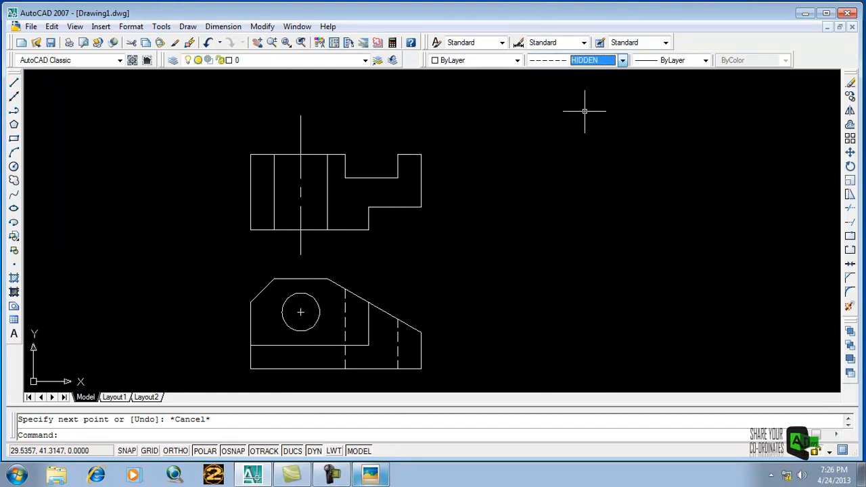
left_click(14, 83)
left_click(368, 207)
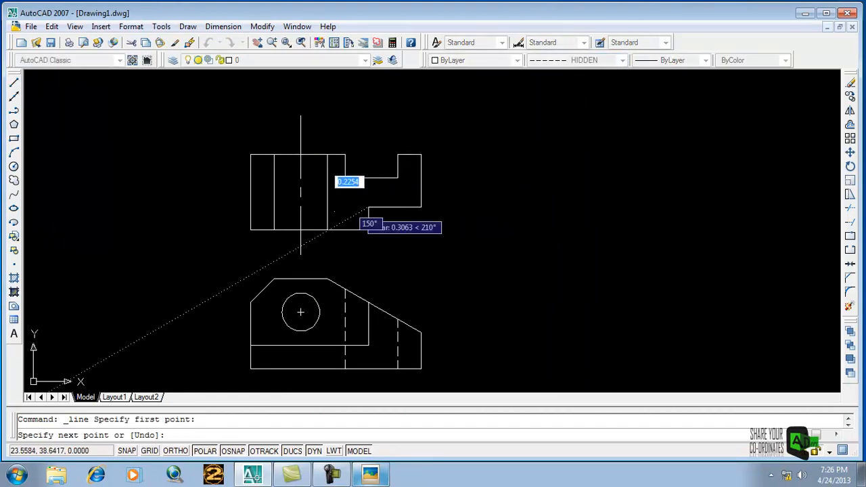
left_click(250, 206)
key("Escape")
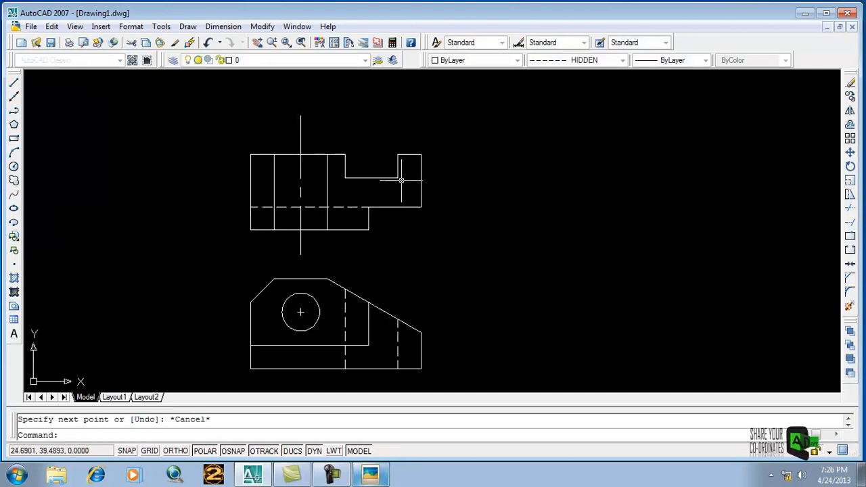
- Check the reference image for the hidden edges of the hole in the top view
left_click(370, 473)
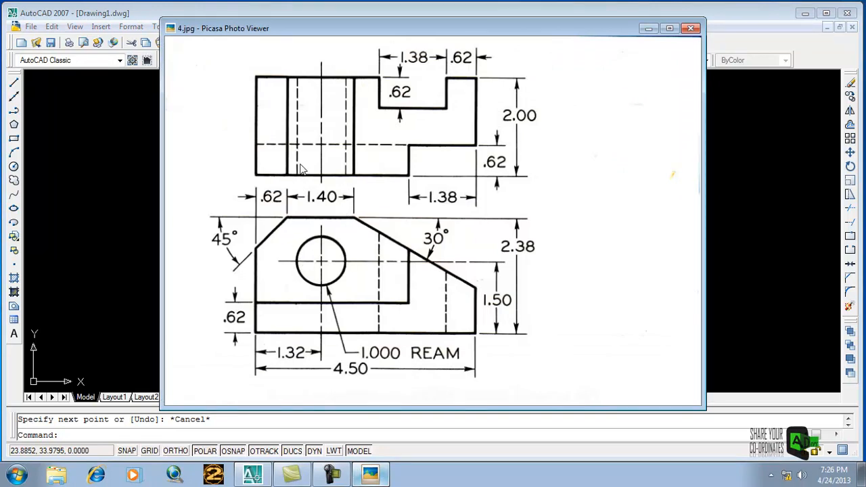
key("Escape")
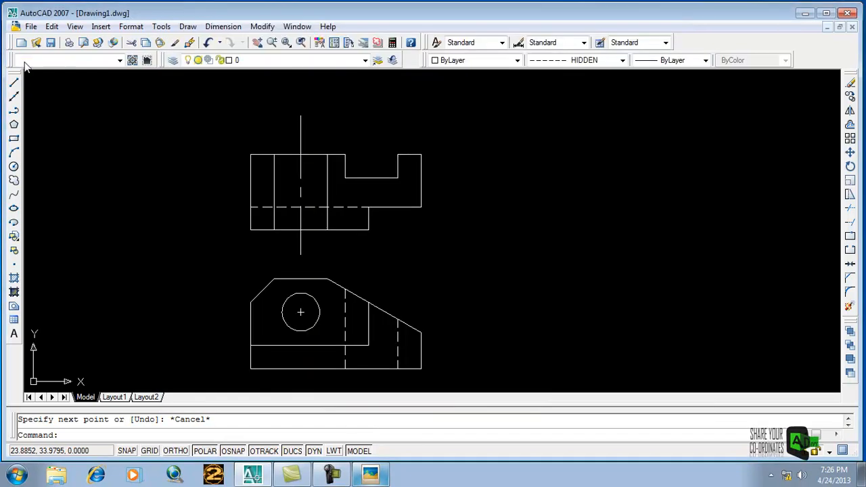
left_click(14, 81)
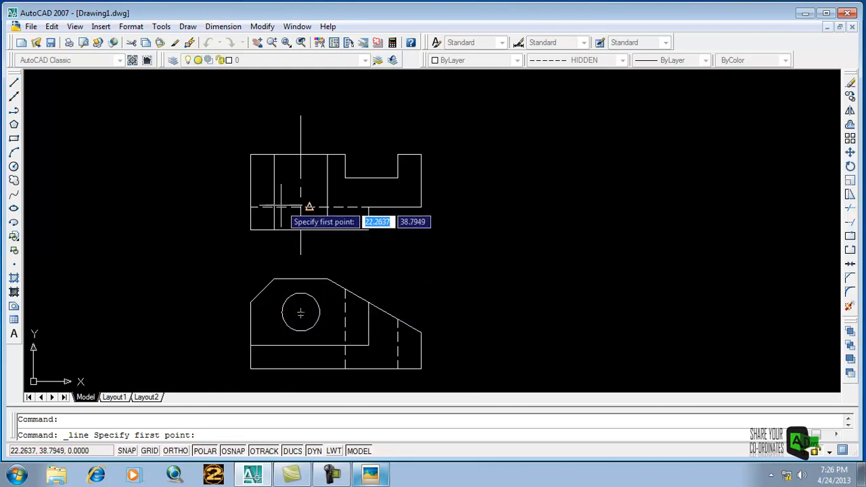
left_click(251, 206)
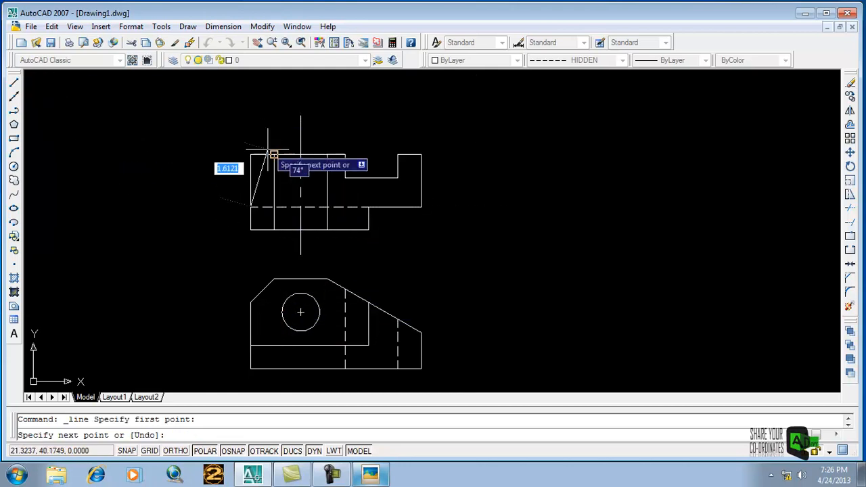
key("Escape")
- Draw a horizontal construction line in the front view from the notch's left hidden line through the hole's centre to the left edge
left_click(14, 82)
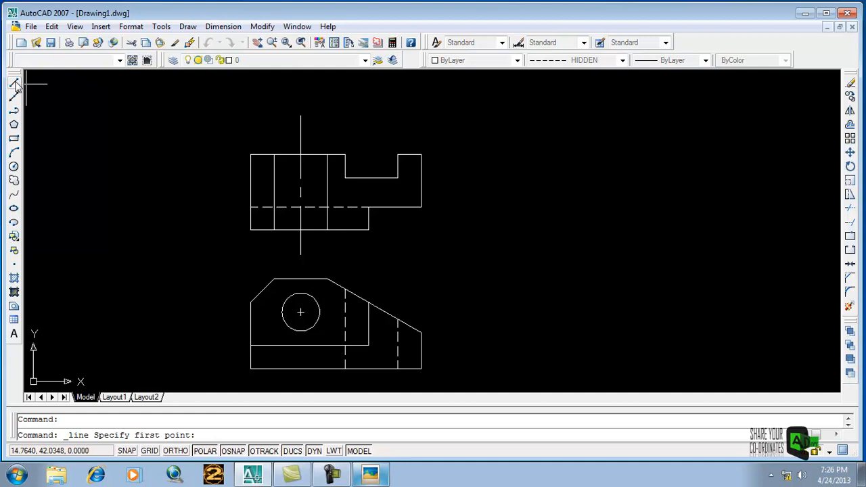
left_click(345, 312)
left_click(251, 312)
key("Escape")
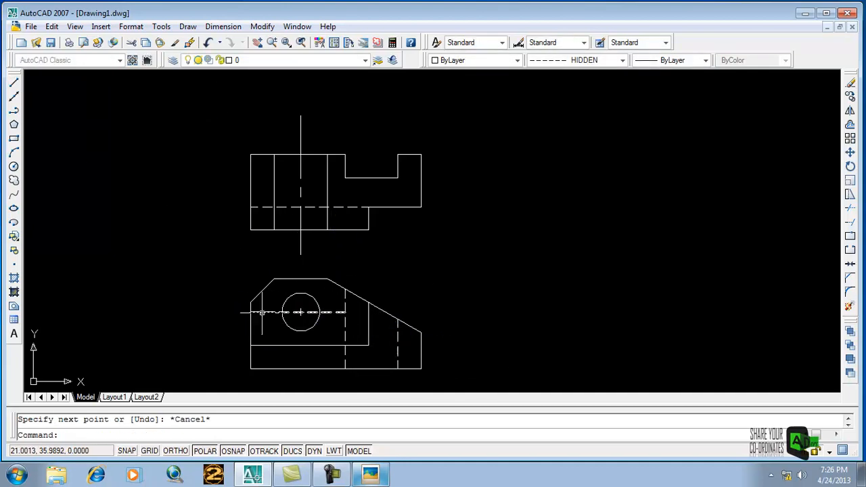
- Draw two vertical hidden lines across the top view in line with the hole's left and right sides, and erase the horizontal construction line
left_click(13, 82)
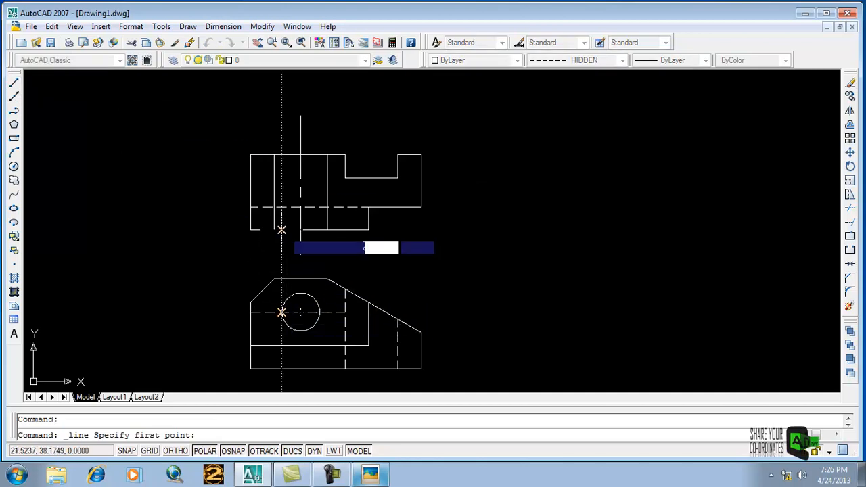
left_click(283, 229)
left_click(283, 155)
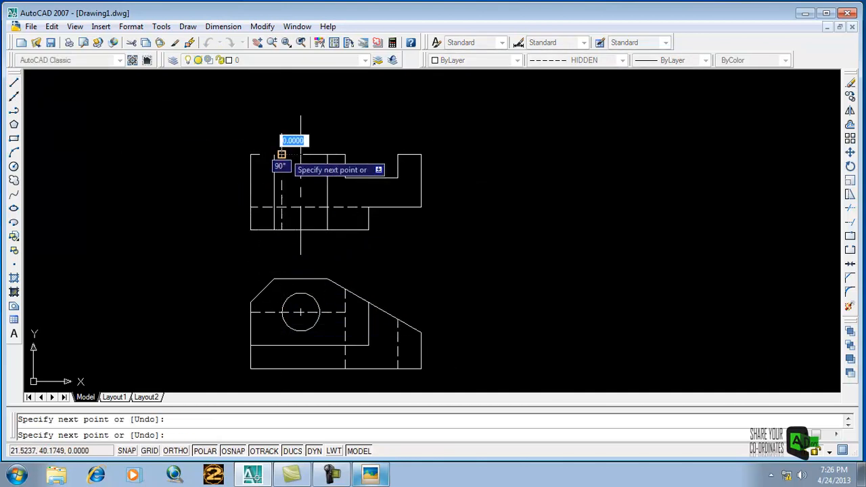
key("Return")
key("Return")
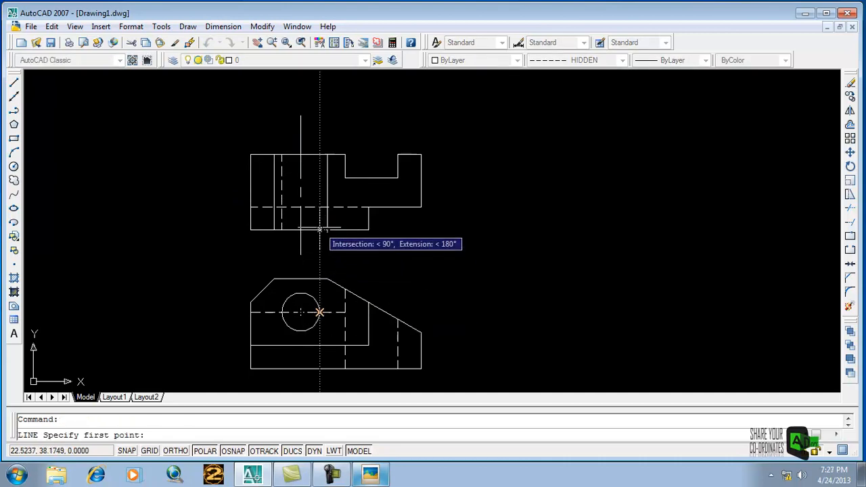
left_click(320, 155)
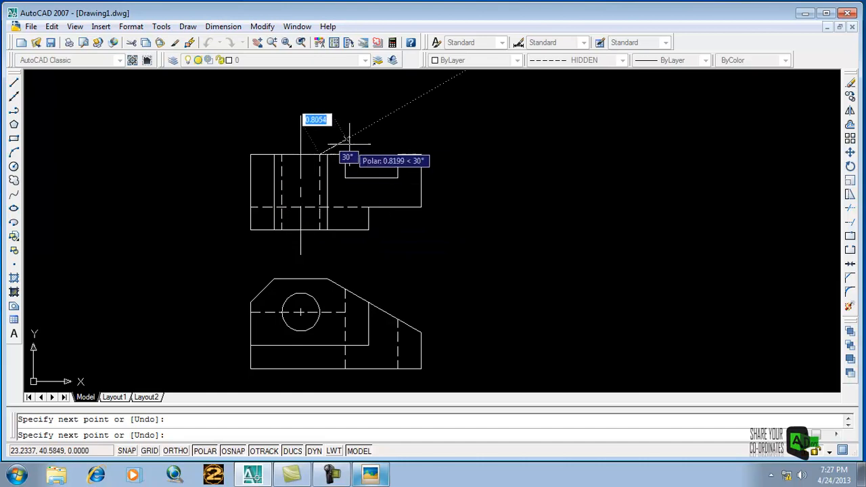
key("Escape")
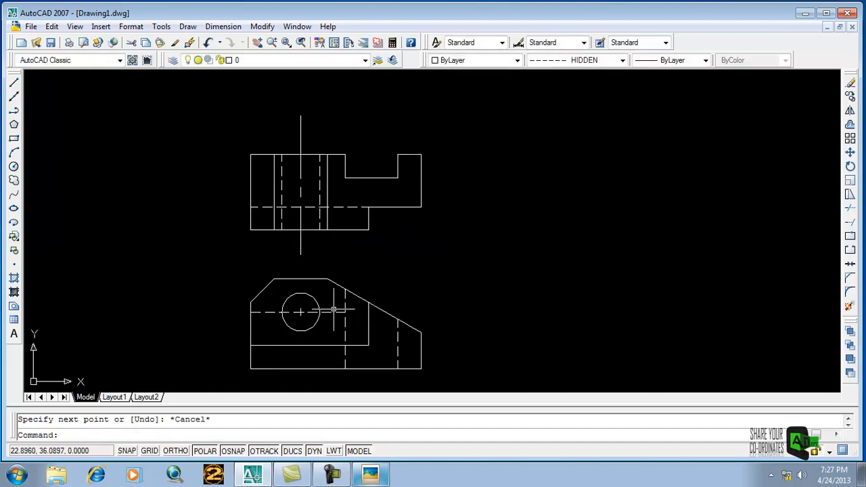
left_click(335, 312)
key("Delete")
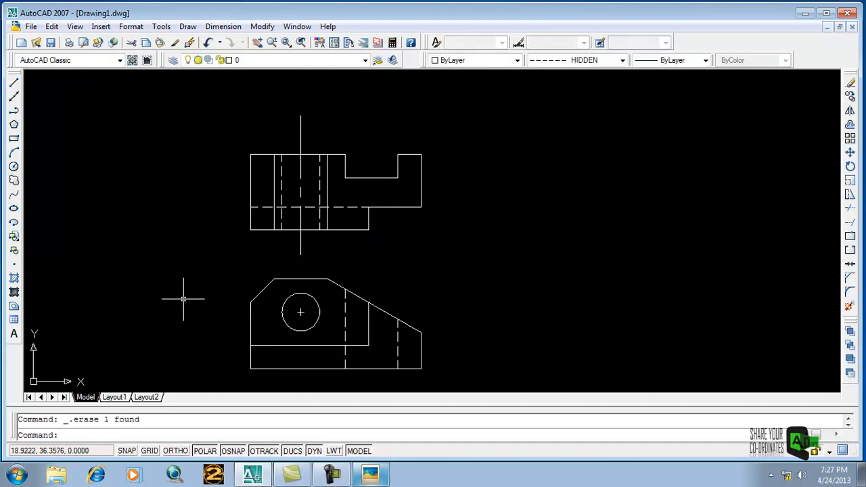
- Check the reference, make the CENTER linetype current and draw a horizontal centre line through the front-view hole, ending just past the notch's left hidden line
left_click(372, 476)
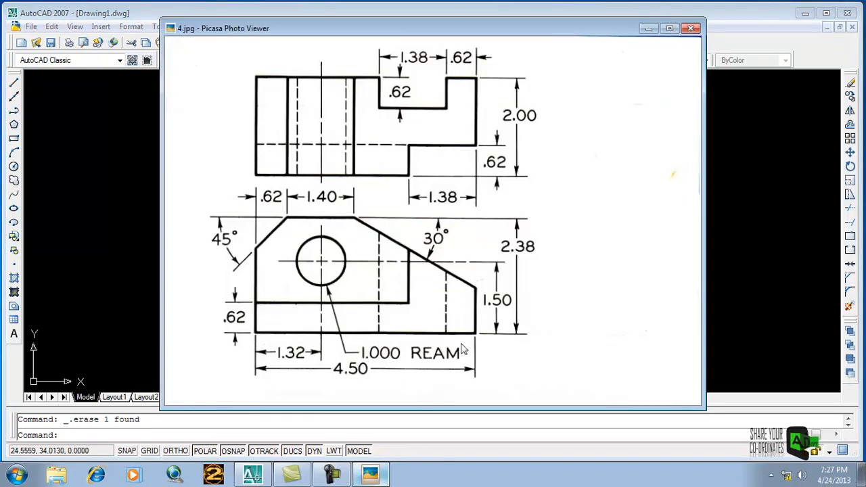
left_click(336, 421)
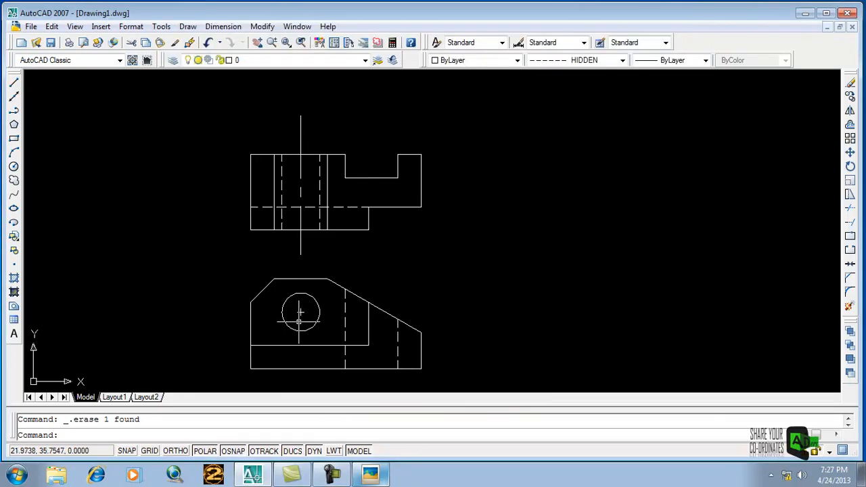
left_click(599, 61)
left_click(586, 103)
left_click(610, 61)
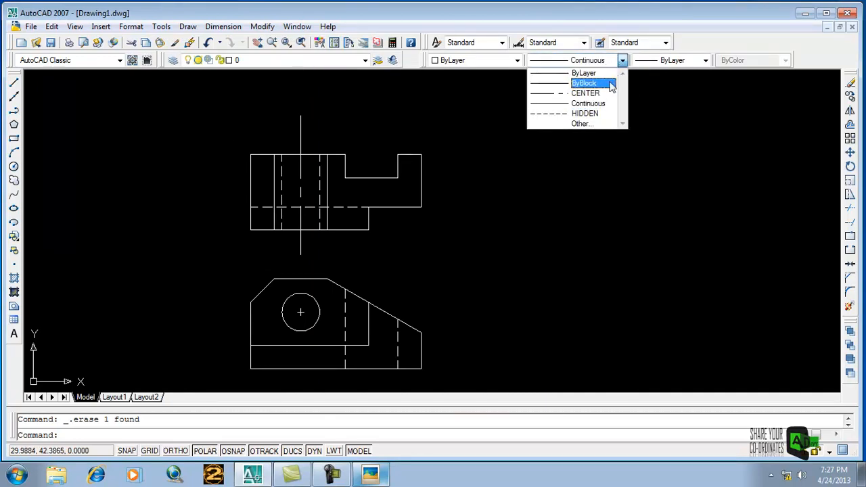
left_click(602, 92)
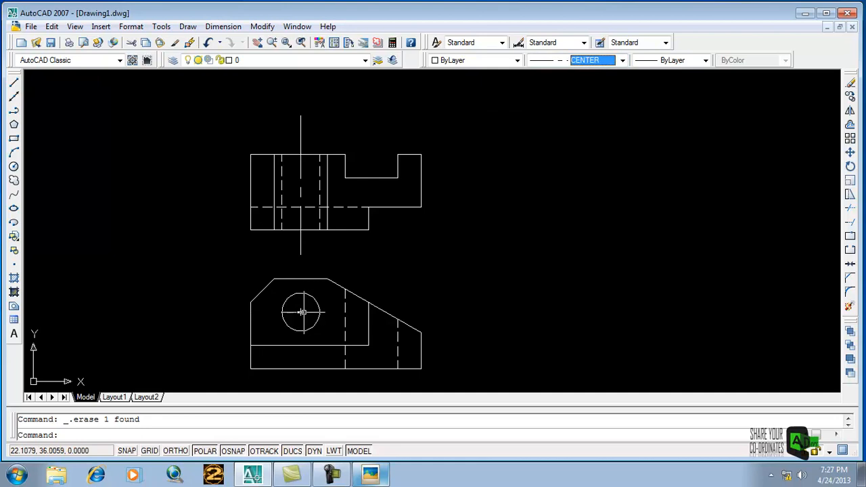
left_click(14, 82)
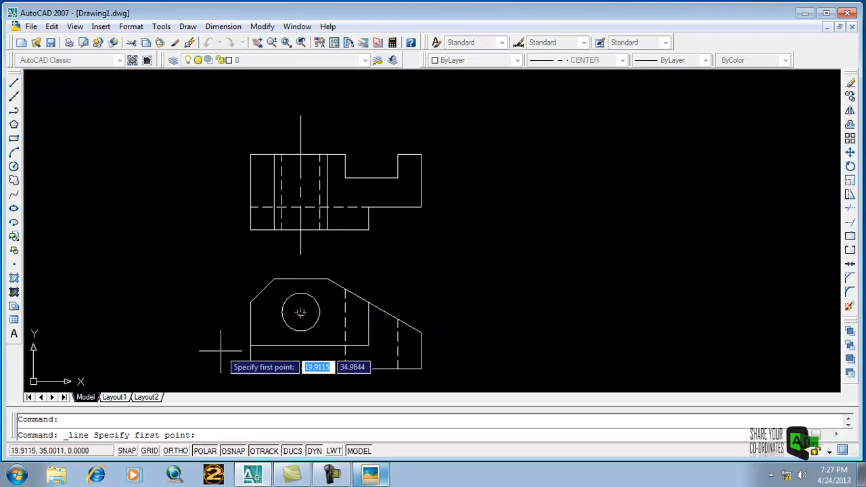
left_click(260, 312)
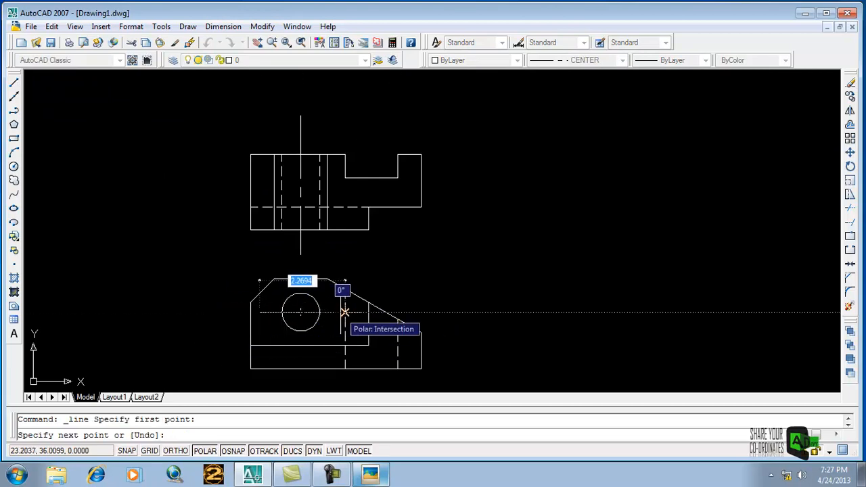
left_click(352, 312)
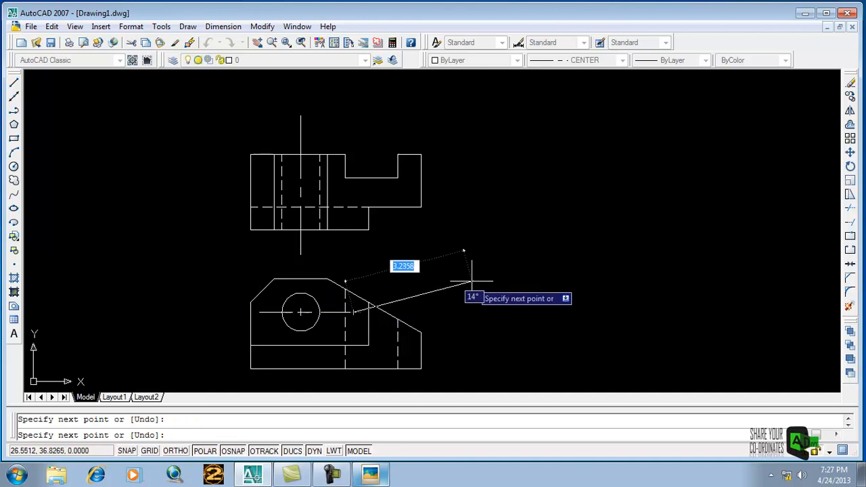
key("Escape")
- Compare the outlines, hidden lines and centre lines of both views with the reference image
scroll(318, 313, "up", 6)
scroll(305, 336, "down", 8)
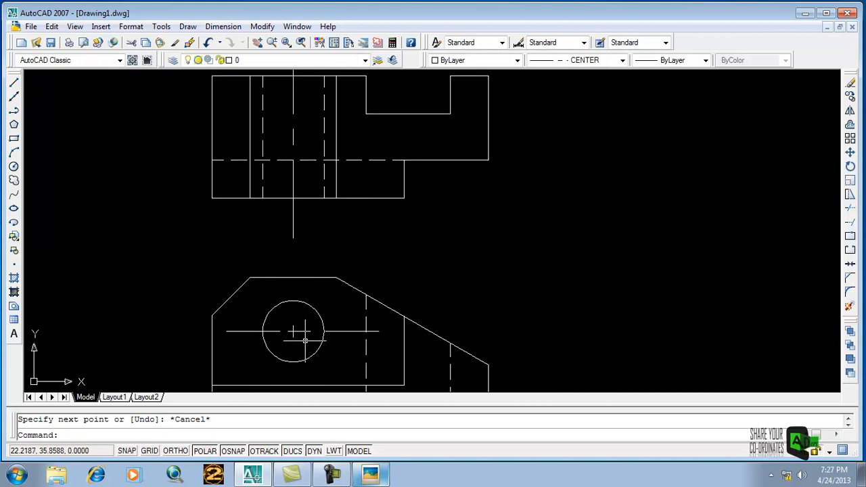
left_click(366, 478)
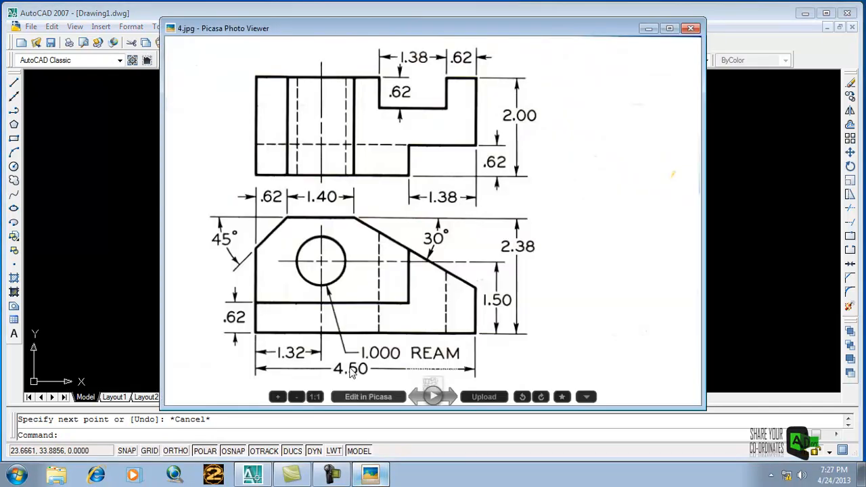
left_click(372, 476)
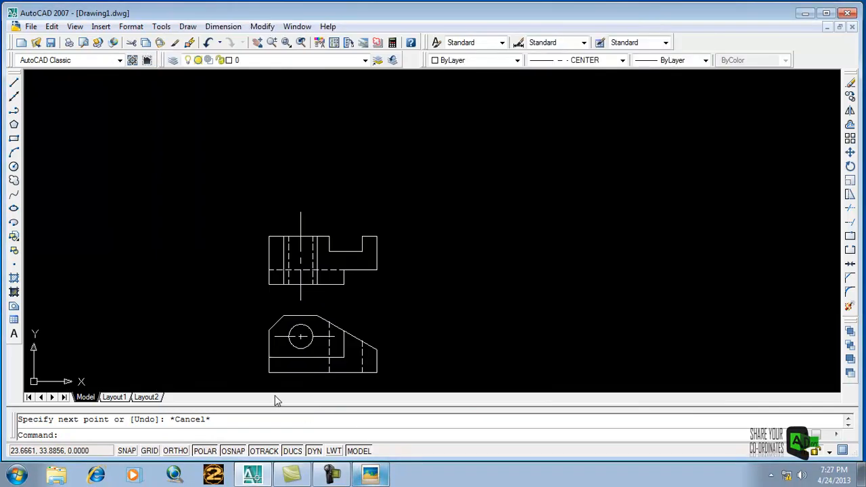
left_click(372, 475)
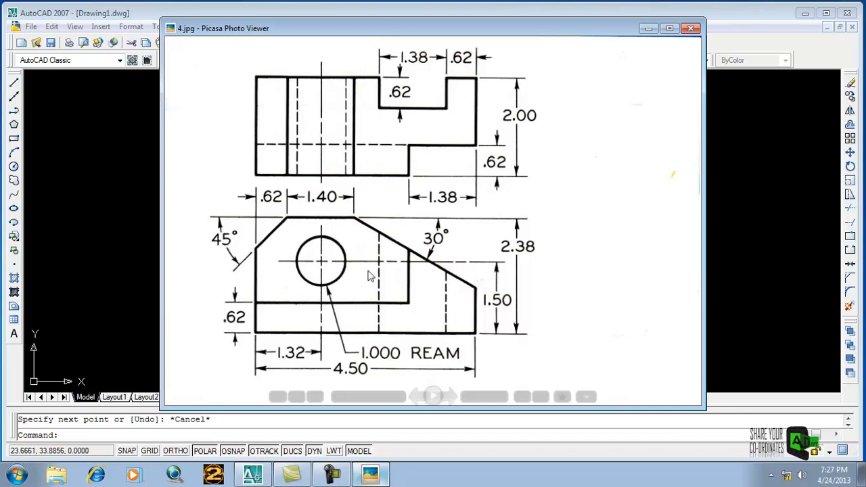
left_click(371, 475)
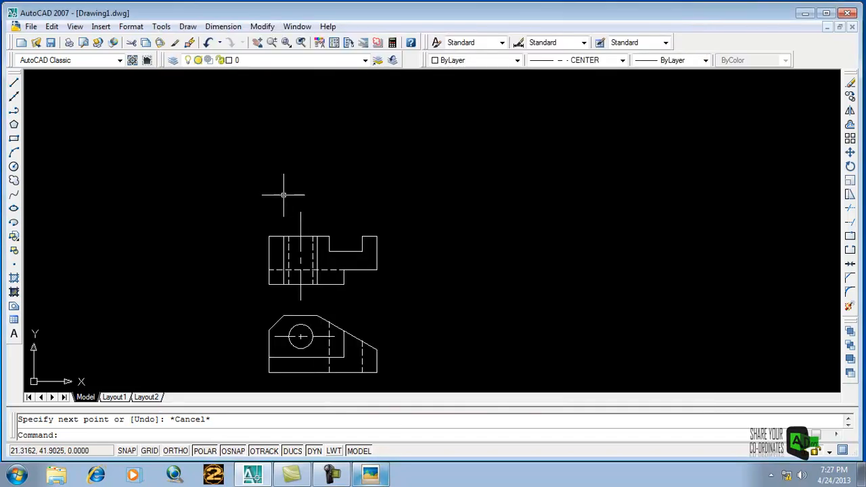
scroll(327, 283, "up", 6)
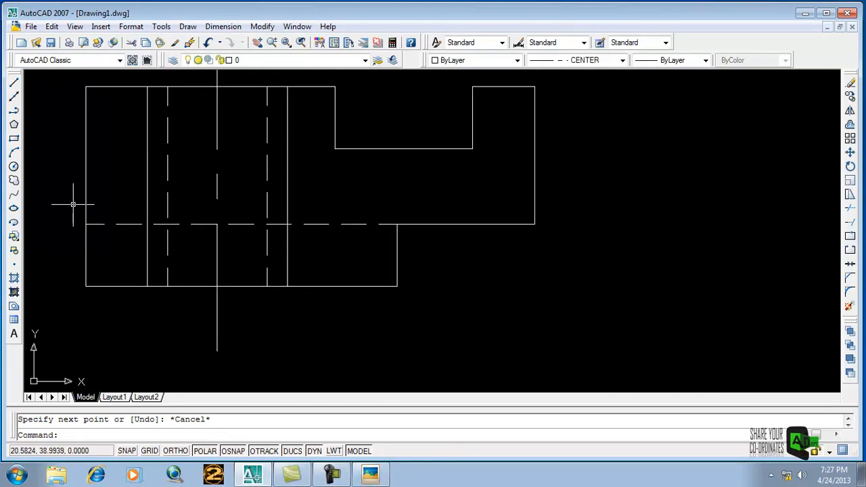
scroll(330, 336, "down", 3)
scroll(298, 376, "up", 2)
scroll(291, 372, "down", 5)
middle_click_drag(289, 383, 302, 289)
scroll(302, 285, "up", 9)
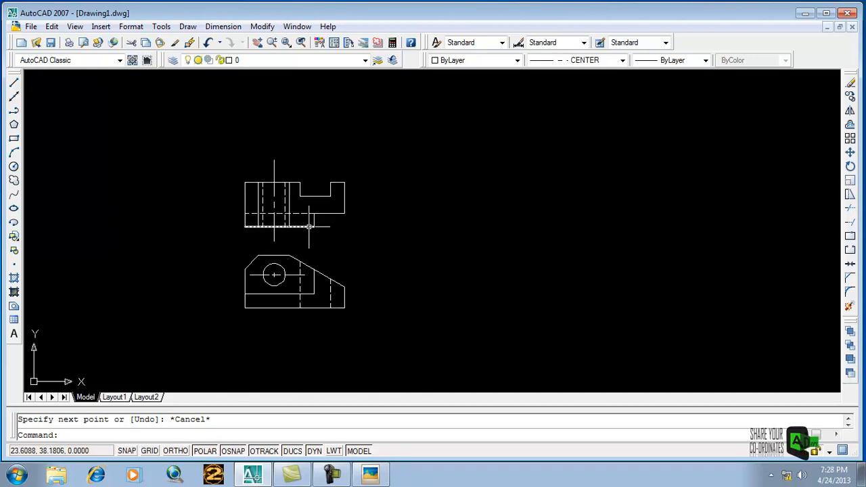
scroll(305, 244, "down", 2)
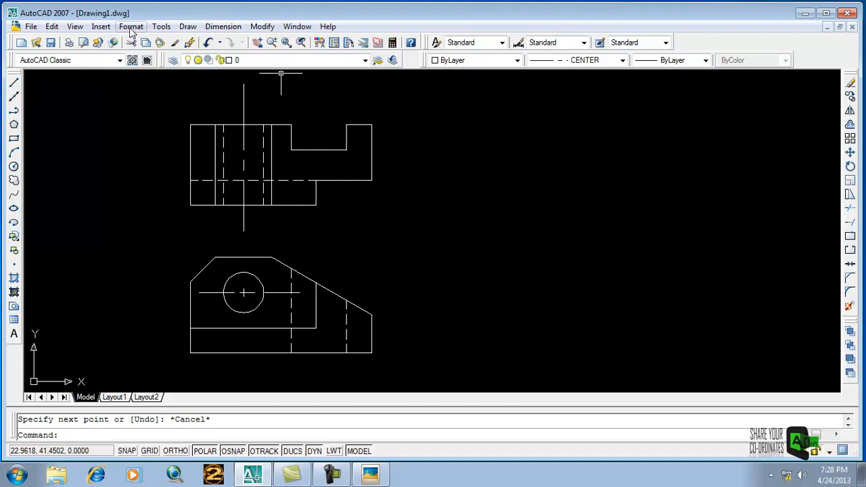
- Add linear dimensions for the top view's lower edge, placed below it, and for its right edge, placed outside the view
left_click(221, 27)
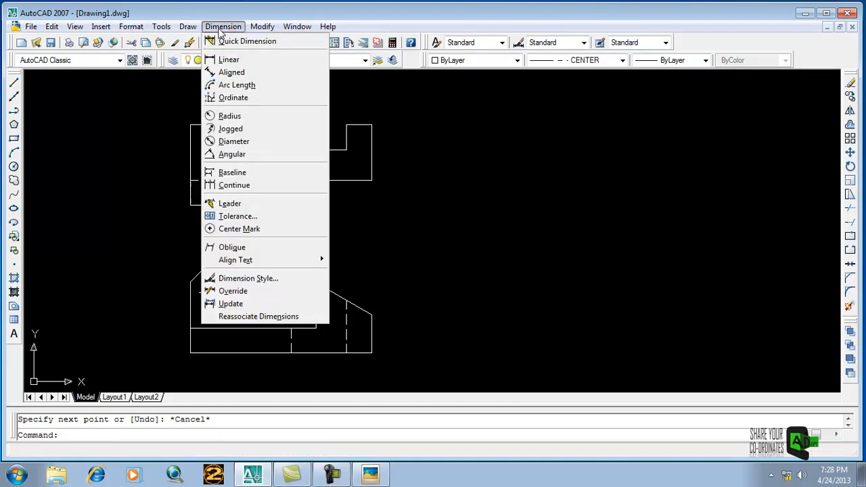
left_click(227, 60)
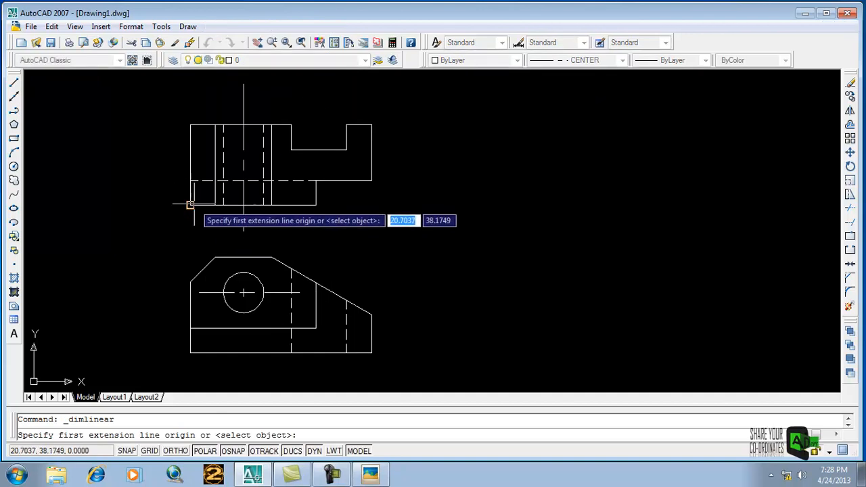
left_click(190, 205)
left_click(316, 205)
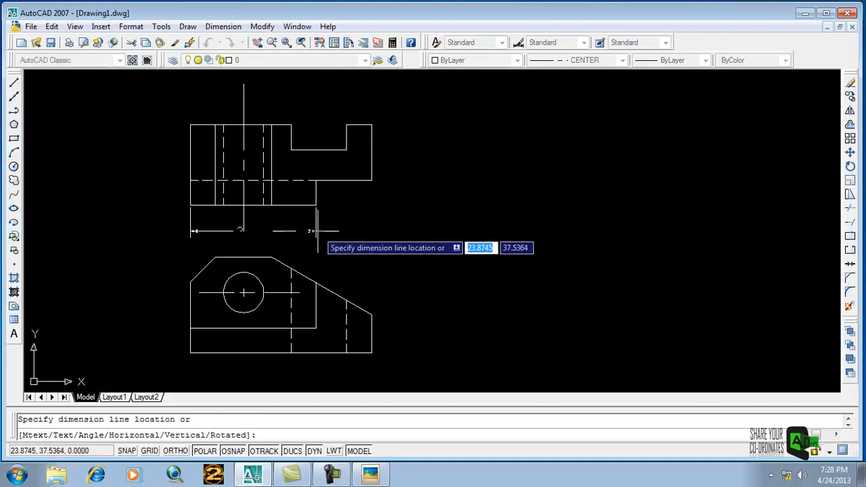
left_click(331, 232)
key("Return")
left_click(372, 124)
left_click(371, 180)
left_click(417, 178)
- Add a vertical linear dimension for the front view's left edge, placed outside the outline
key("Return")
left_click(190, 282)
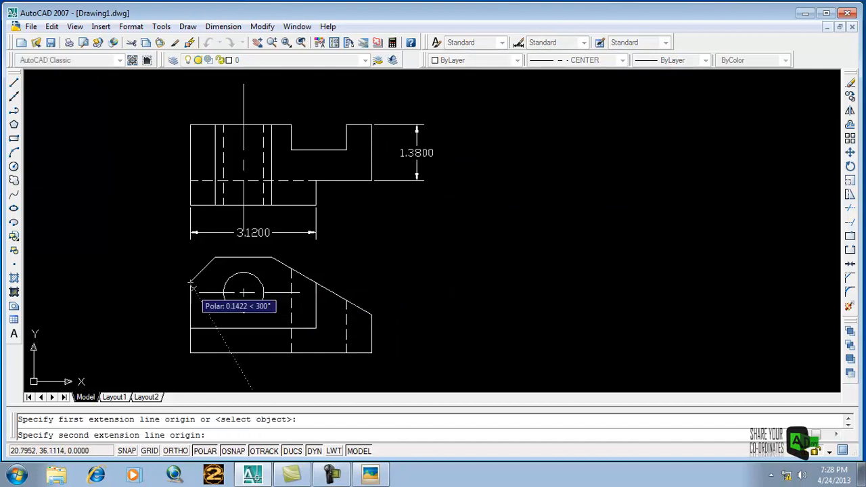
left_click(190, 352)
left_click(140, 342)
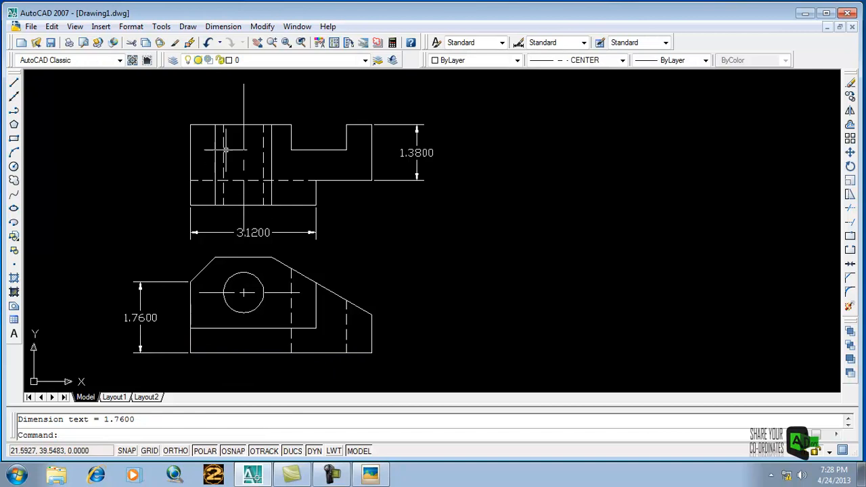
- Add horizontal linear dimensions above the top view for the notch width and for the distance from the left edge to the first vertical line
key("Return")
left_click(291, 149)
left_click(346, 149)
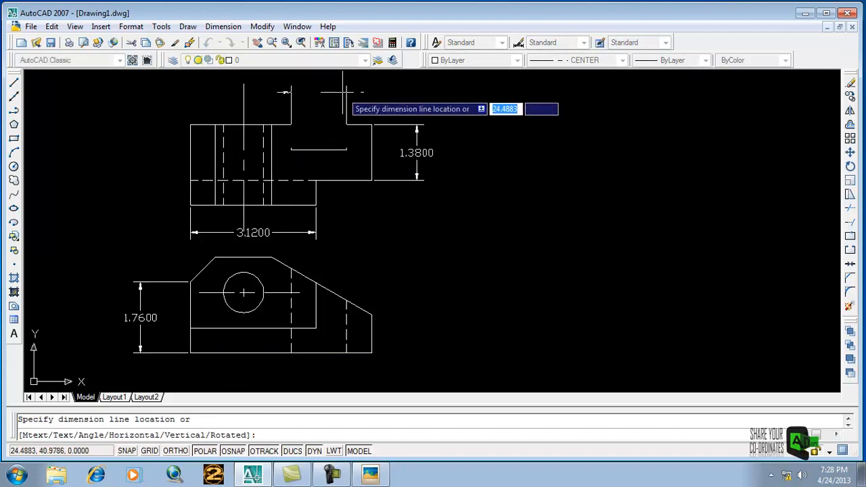
left_click(342, 92)
key("Return")
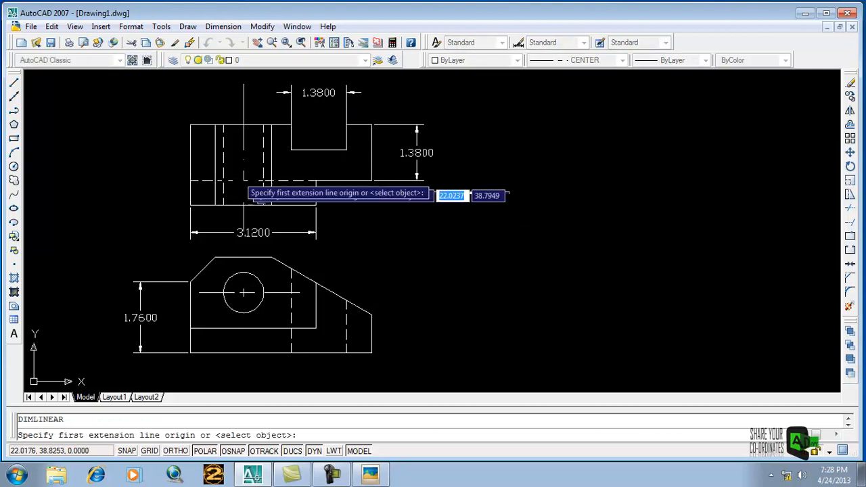
left_click(190, 124)
left_click(215, 125)
left_click(215, 96)
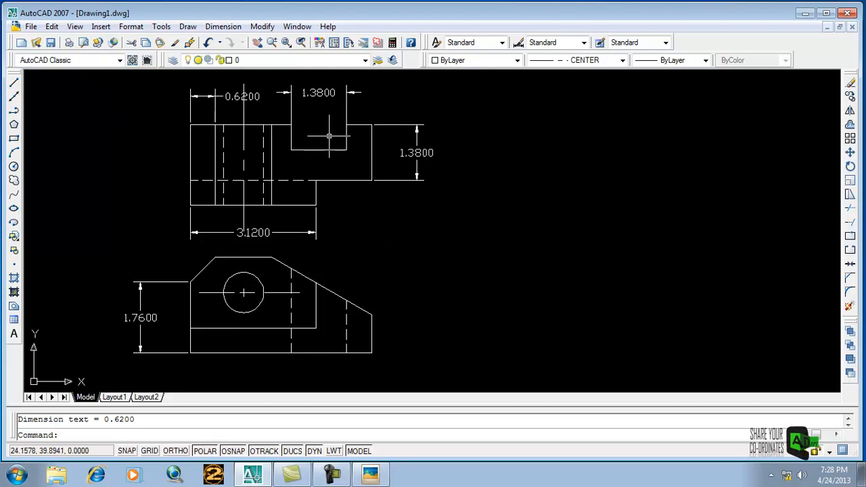
- Try a notch depth dimension far to the right of the top view with the CENTER linetype current, and undo it
key("space")
left_click(291, 125)
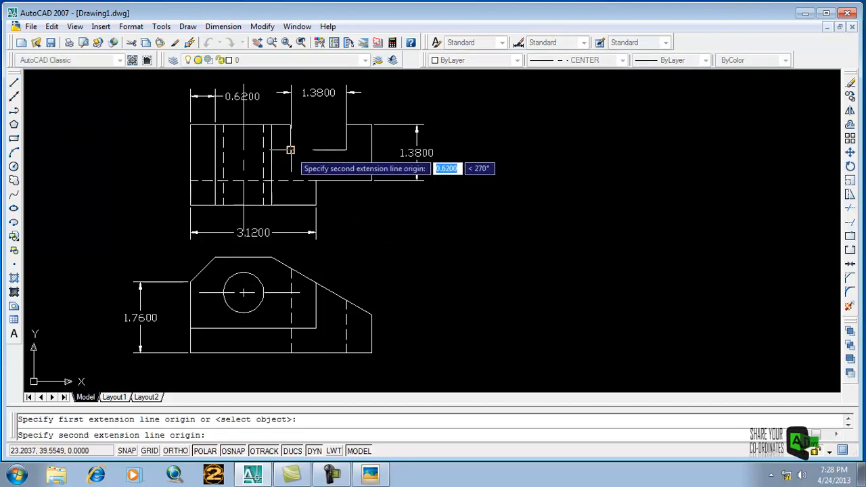
left_click(291, 150)
left_click(621, 155)
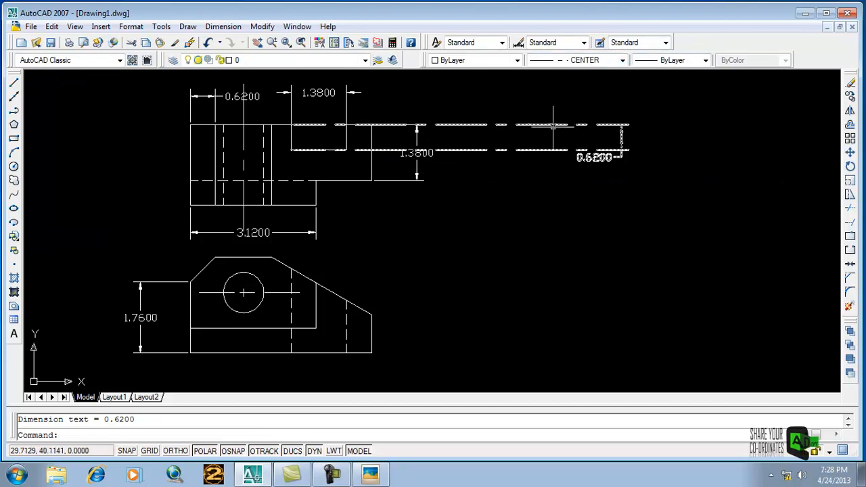
key("ctrl+z")
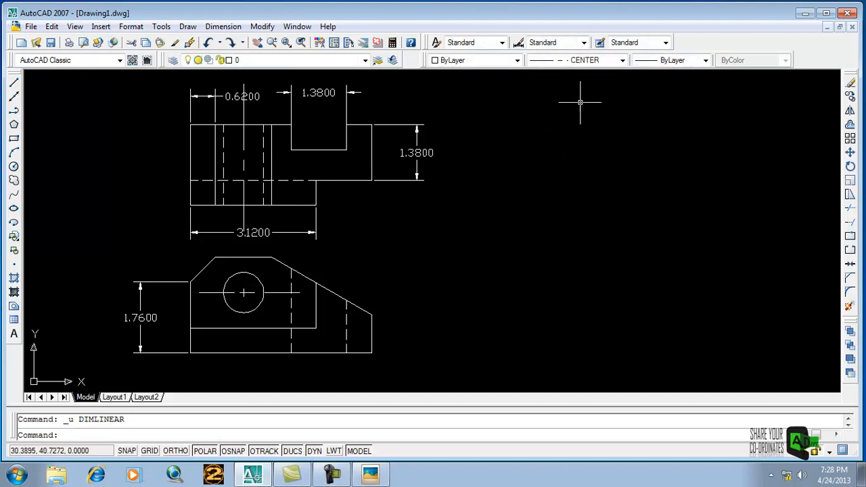
- Make Continuous the current linetype
left_click(623, 60)
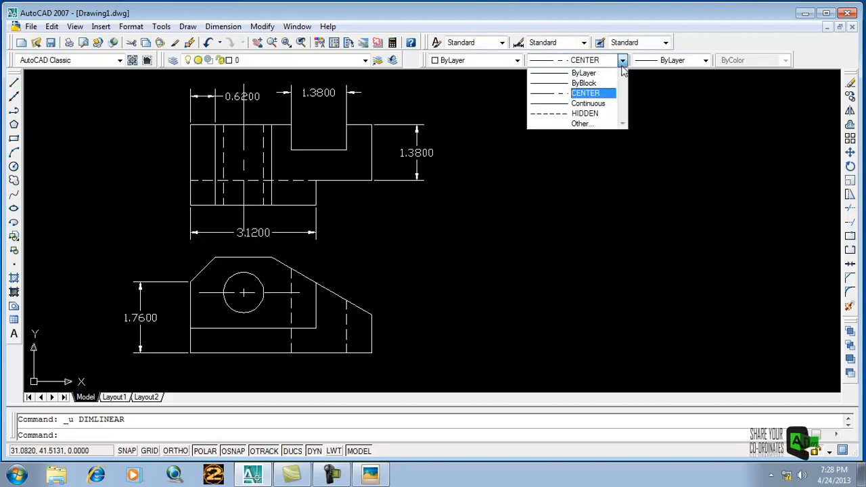
left_click(594, 103)
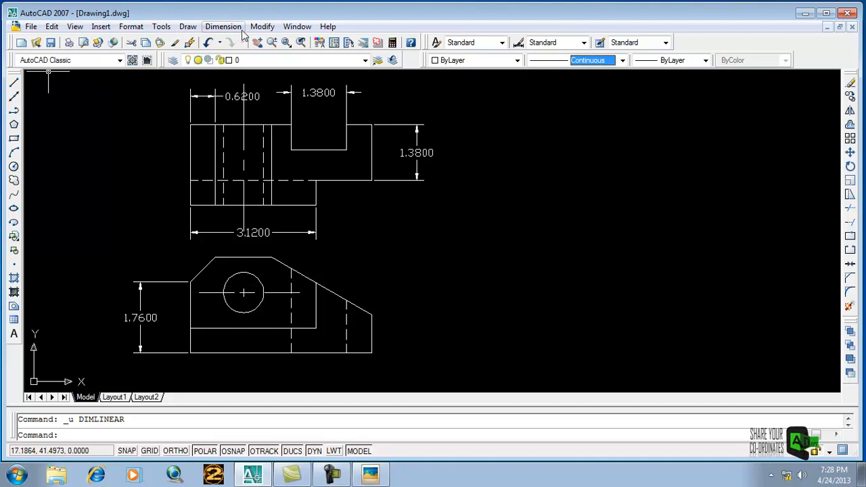
- Try the notch depth dimension in Continuous linetype from the notch's upper left corner to a point on its side, and undo it
left_click(223, 26)
left_click(233, 60)
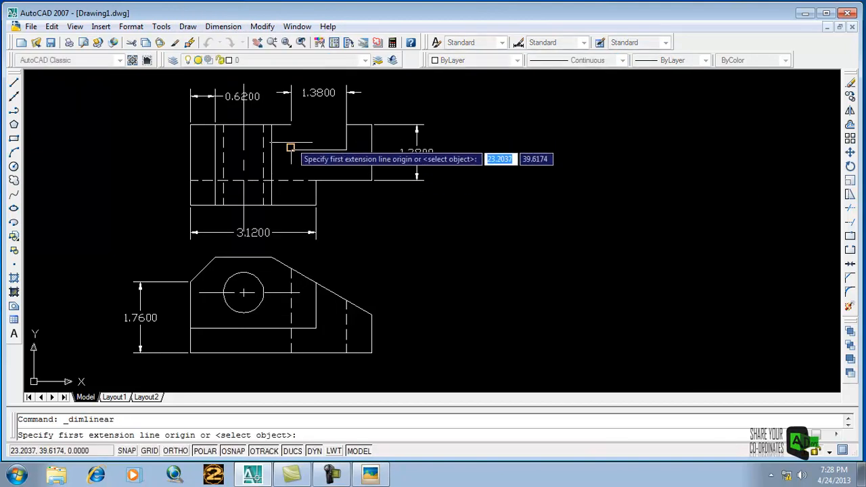
left_click(291, 124)
left_click(291, 147)
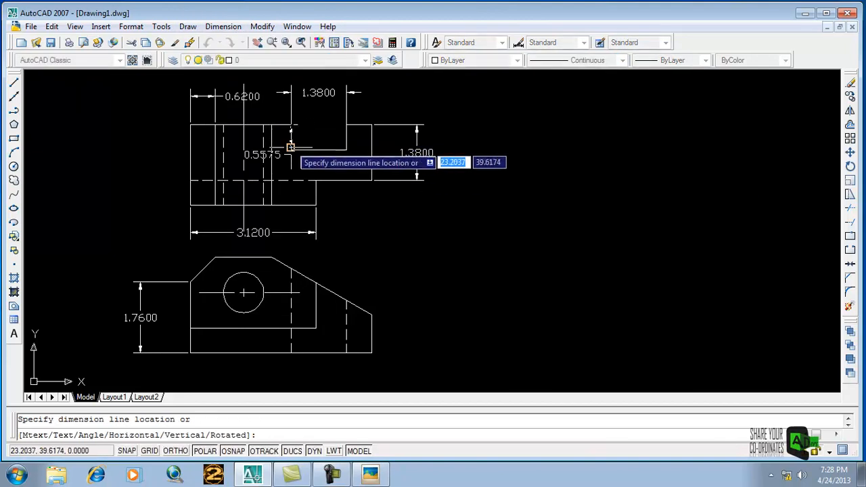
left_click(564, 161)
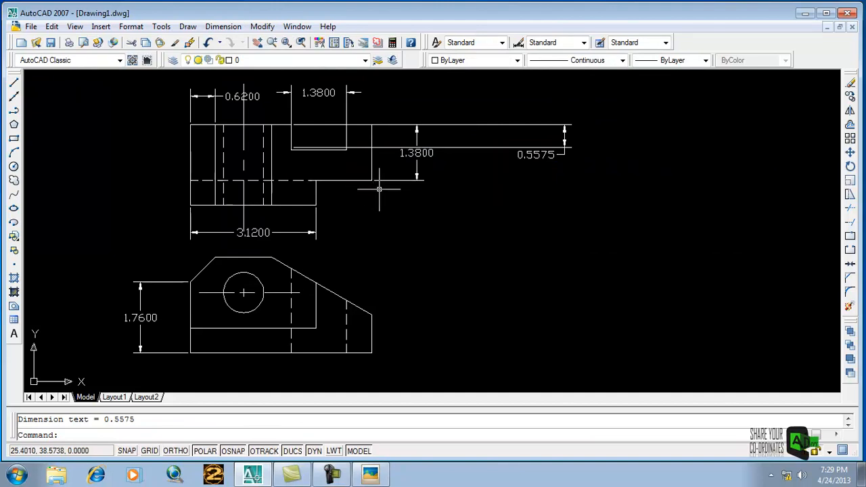
key("ctrl+z")
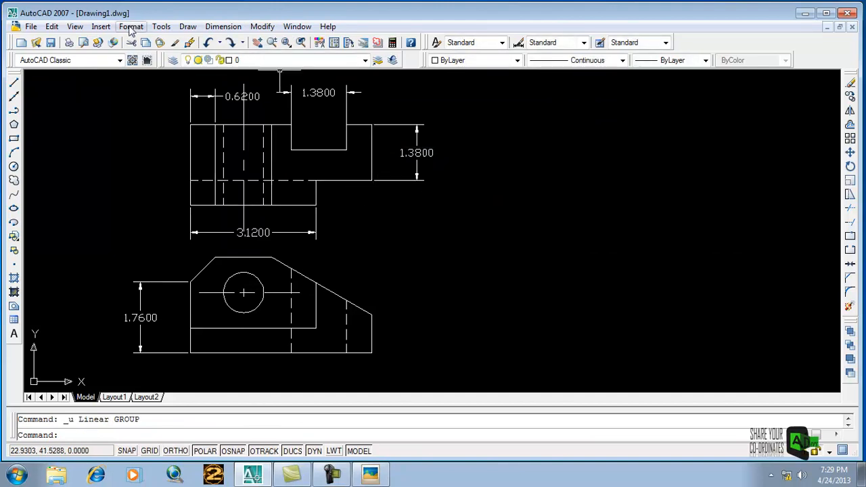
- Add a vertical linear dimension between the notch's upper and lower left corners, placed to the right of the right edge's dimension
left_click(218, 27)
left_click(234, 59)
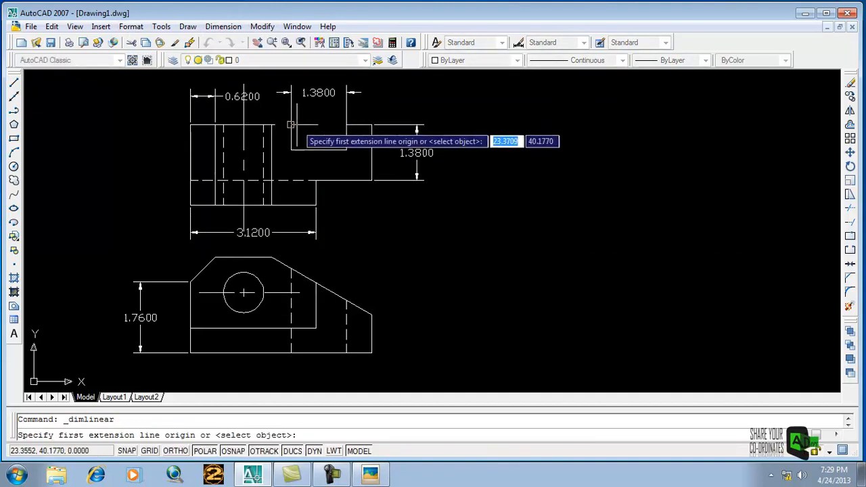
left_click(290, 124)
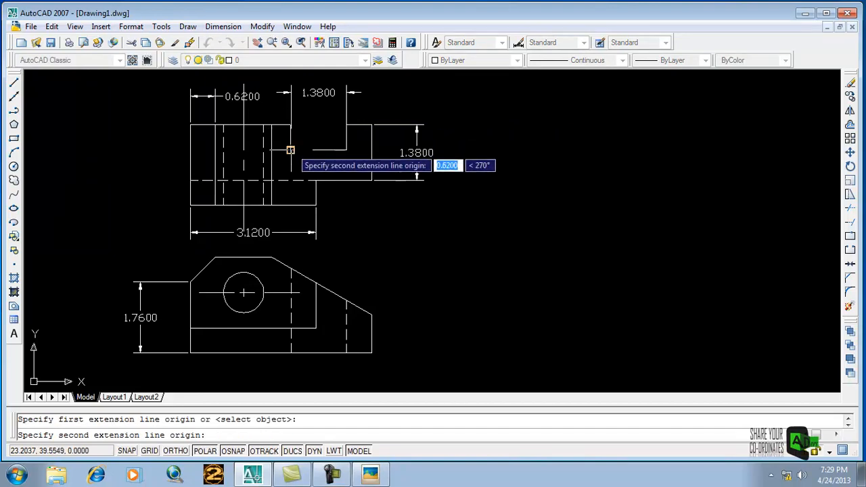
left_click(290, 150)
left_click(536, 169)
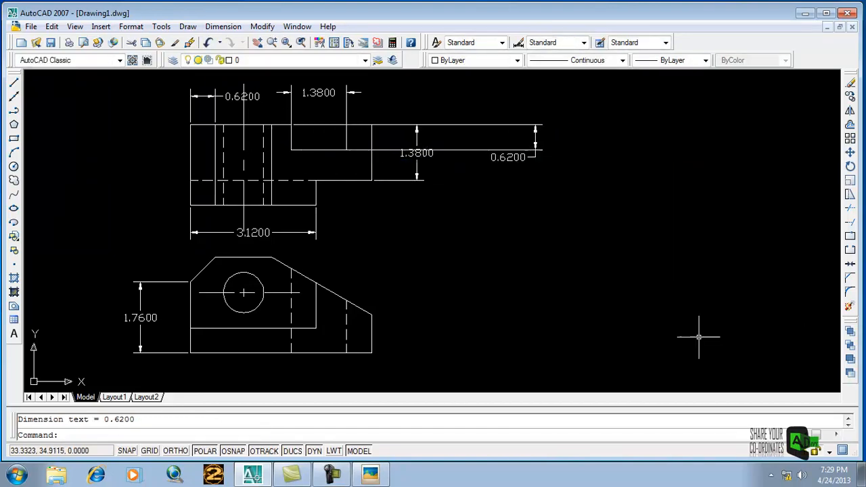
scroll(412, 282, "up", 1)
scroll(372, 298, "down", 1)
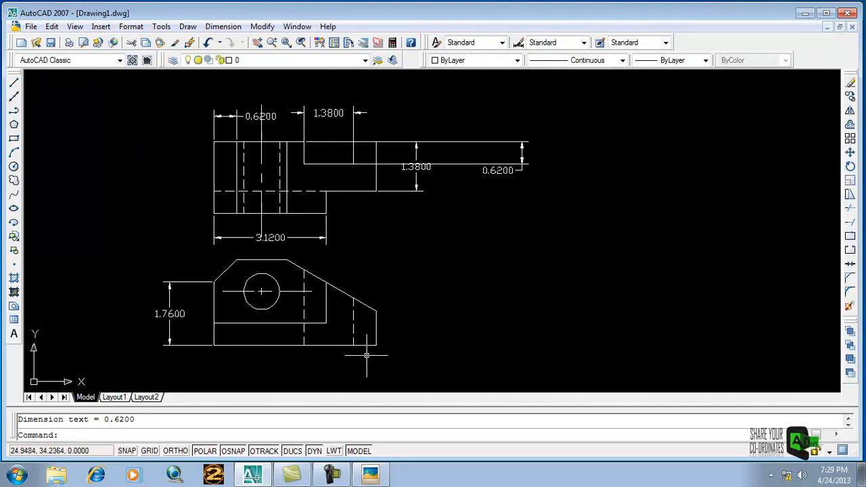
- Add a radius dimension to the front-view hole, with its text outside the outline to the upper right
left_click(239, 29)
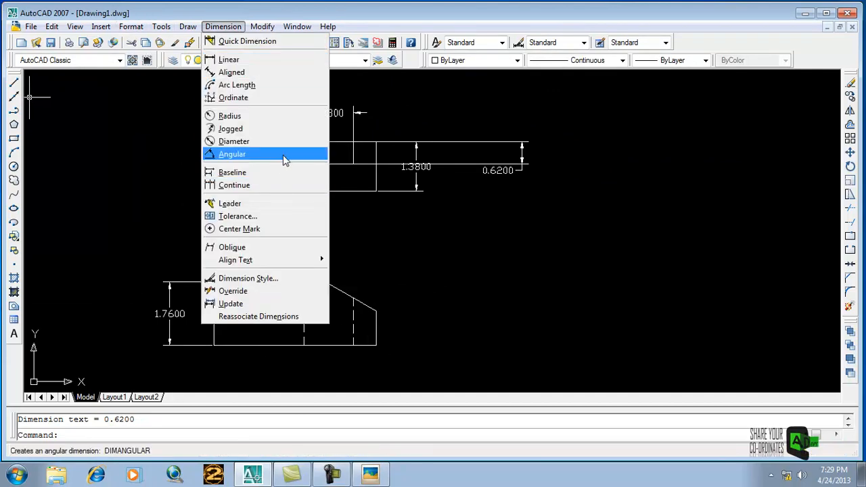
left_click(261, 116)
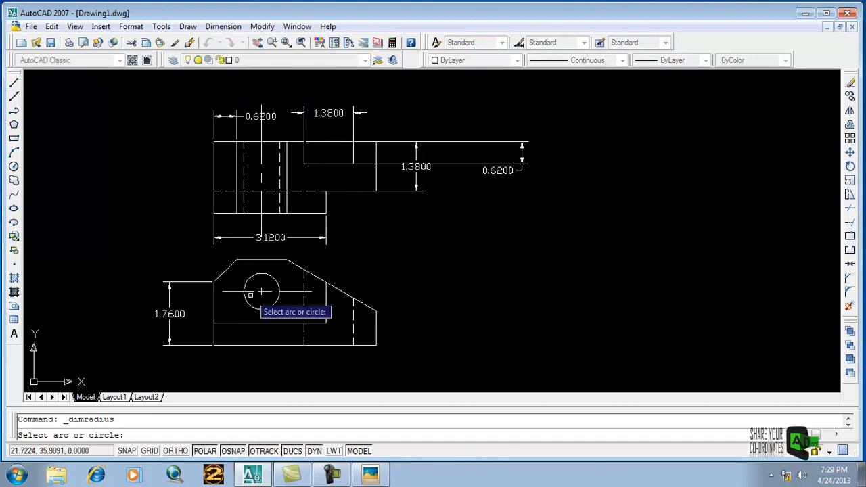
left_click(275, 279)
left_click(454, 249)
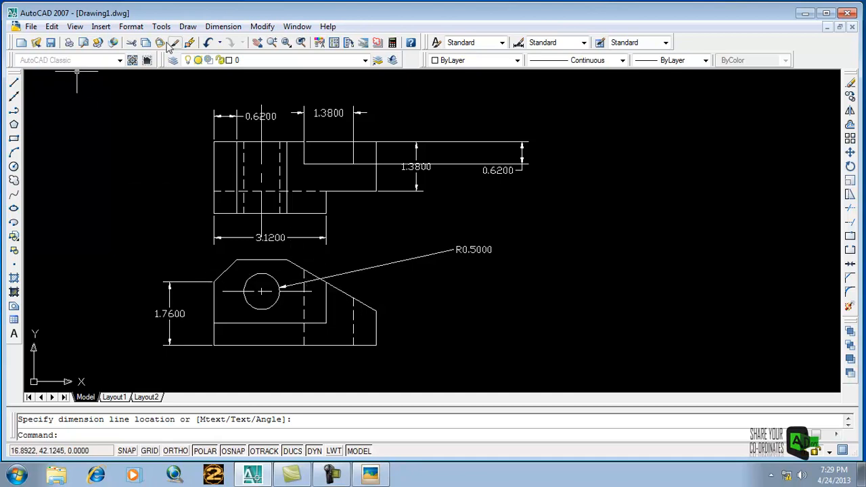
- Add an angular dimension between the front view's long sloped edge and its top edge, placed to the right of the view
left_click(223, 26)
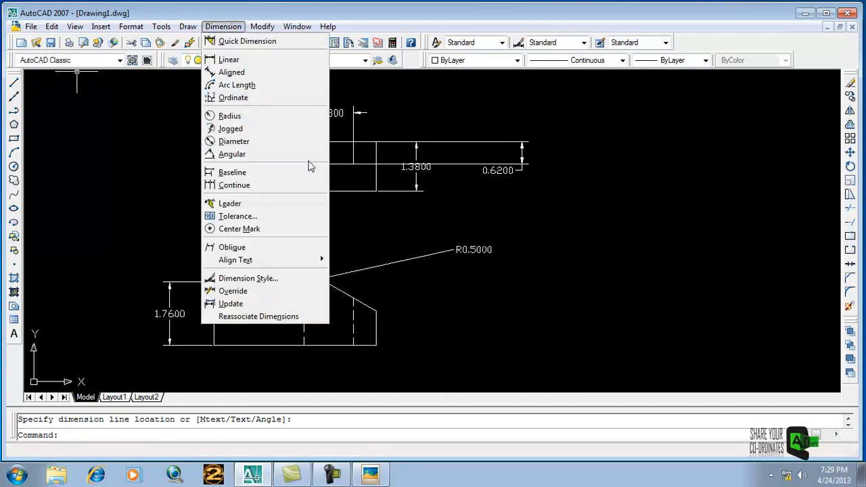
left_click(232, 153)
left_click(302, 268)
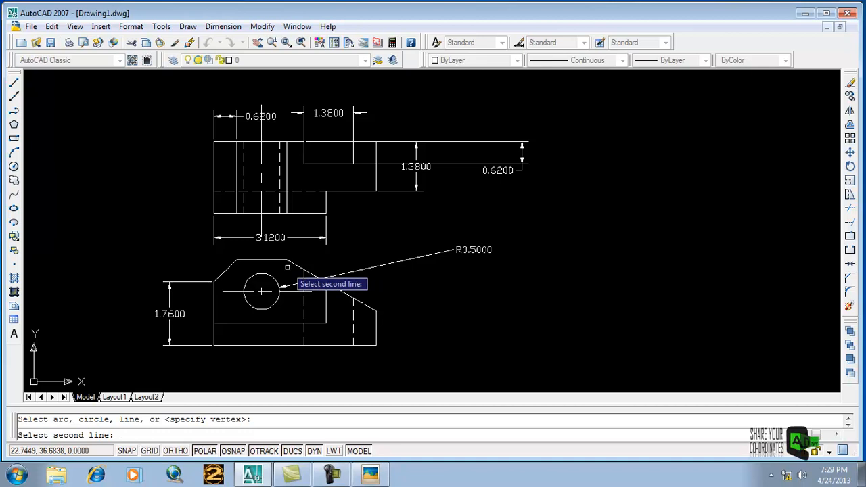
left_click(277, 260)
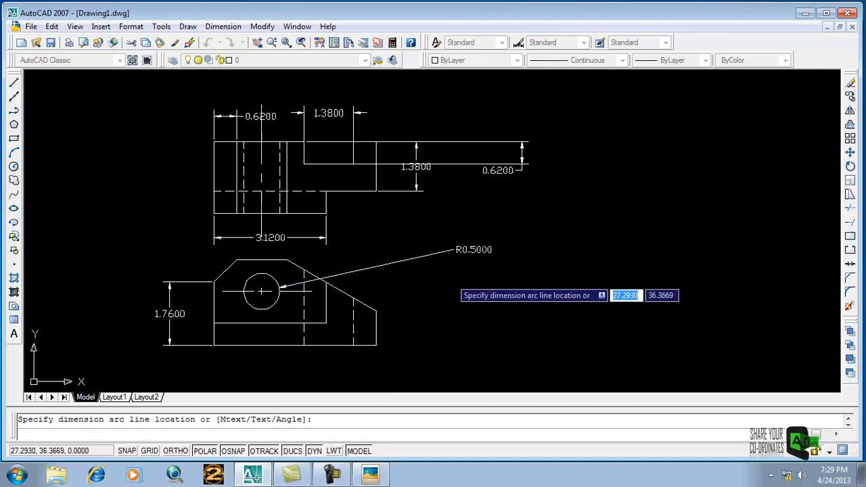
left_click(451, 277)
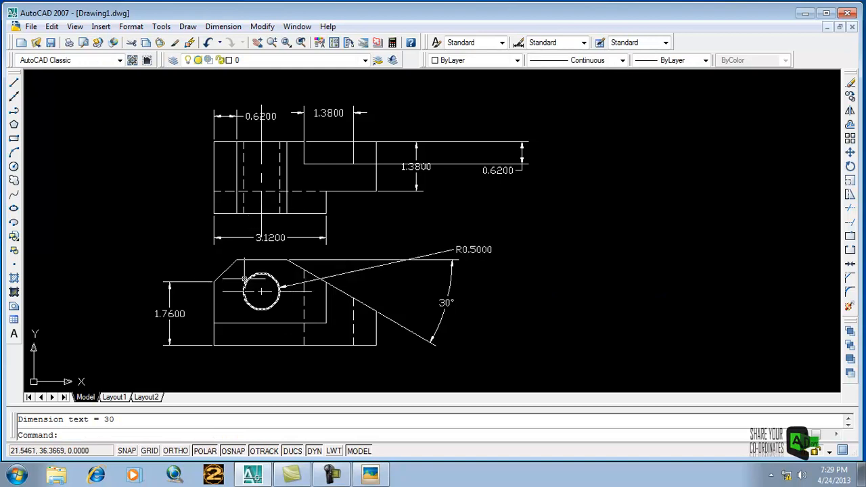
- Add an angular dimension between the front view's left chamfer and its top edge, placed to the left of the view
key("Return")
left_click(226, 270)
left_click(254, 260)
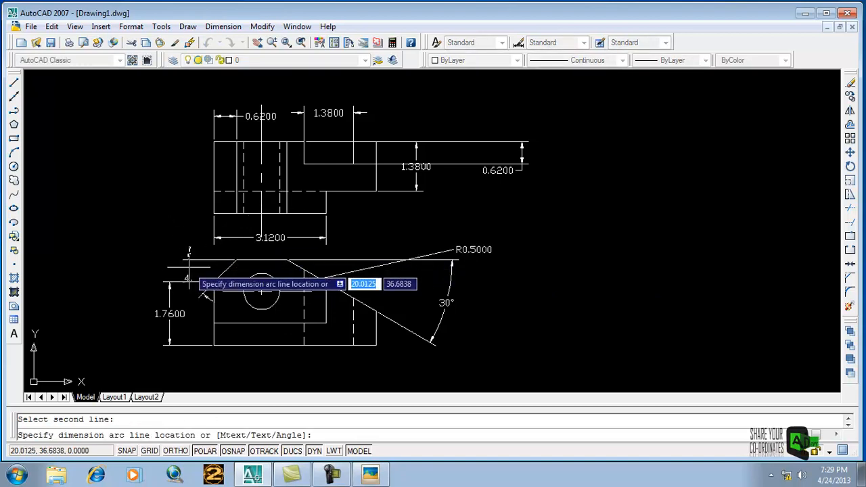
left_click(184, 278)
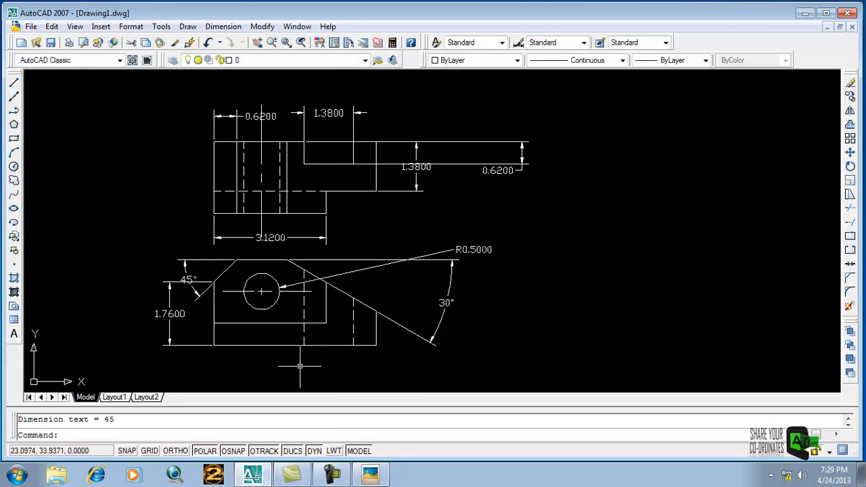
- Add a vertical linear dimension for the front view's overall height, placed to the left of the left edge's dimension
scroll(305, 366, "up", 2)
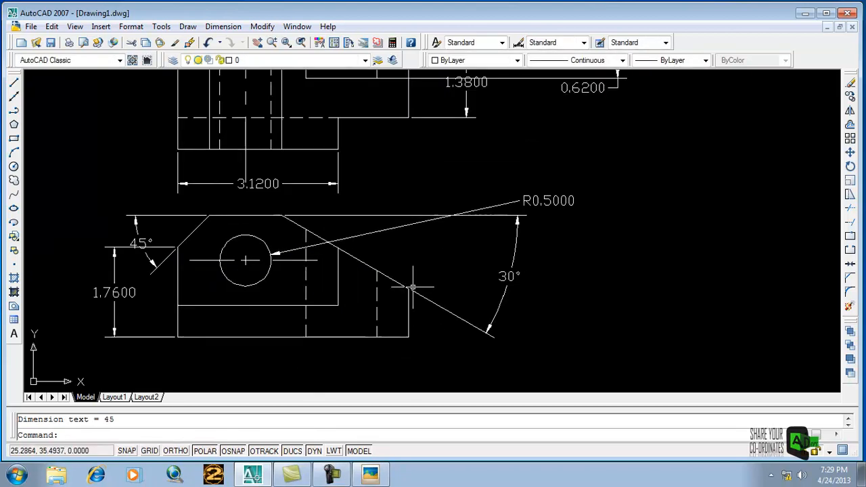
scroll(249, 332, "down", 5)
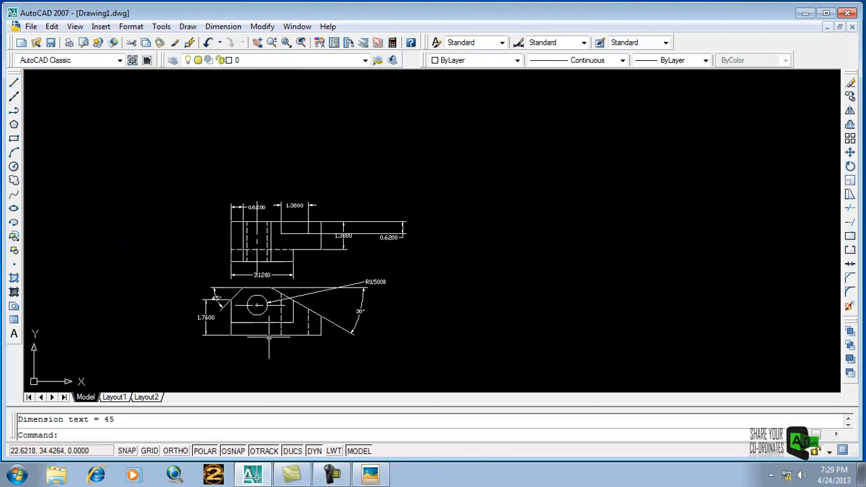
scroll(252, 338, "up", 4)
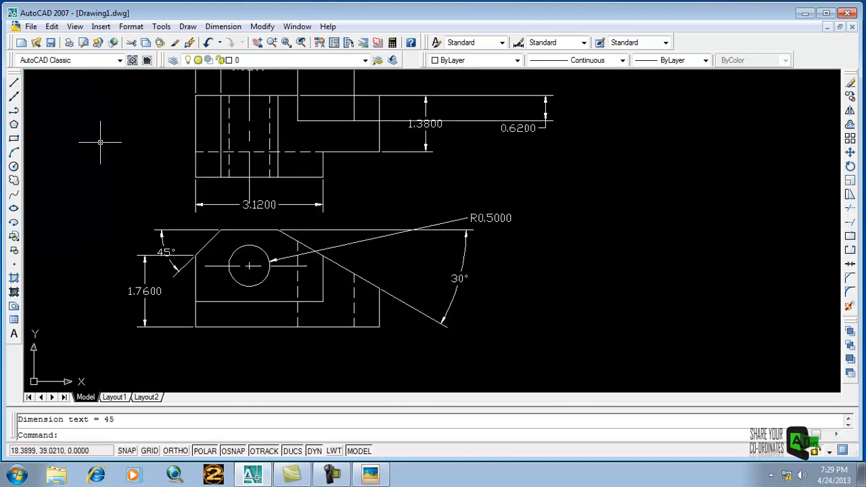
left_click(235, 28)
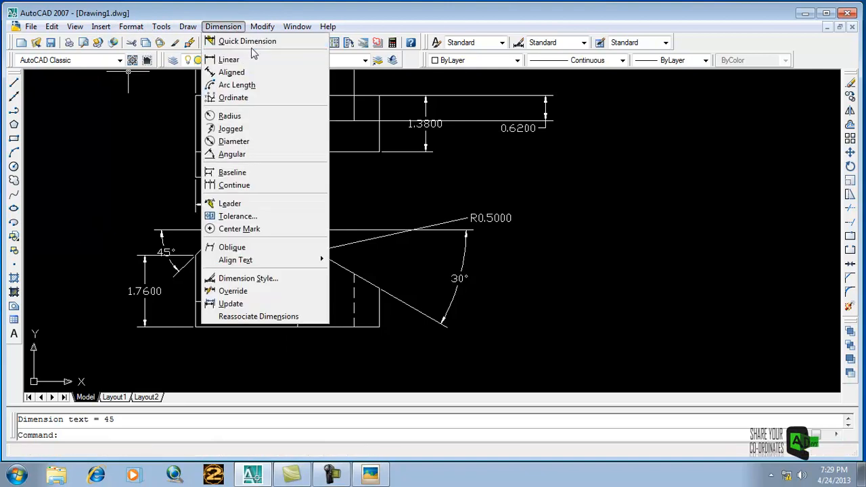
left_click(239, 61)
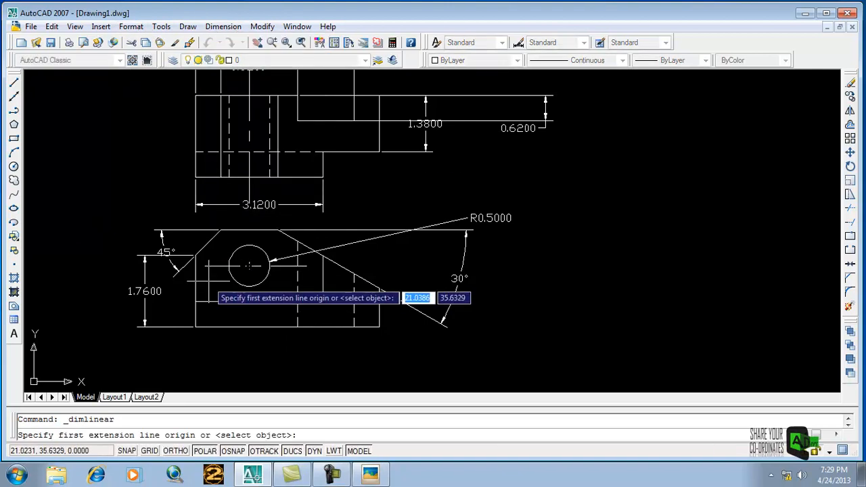
left_click(220, 230)
left_click(196, 327)
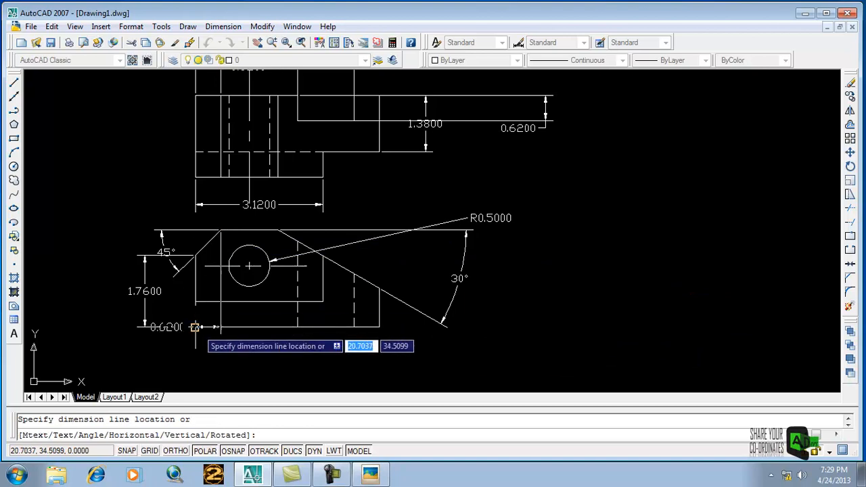
left_click(62, 324)
- Add a vertical linear dimension between the top view's upper and lower left corners, placed to the left of the view
scroll(434, 266, "up", 2)
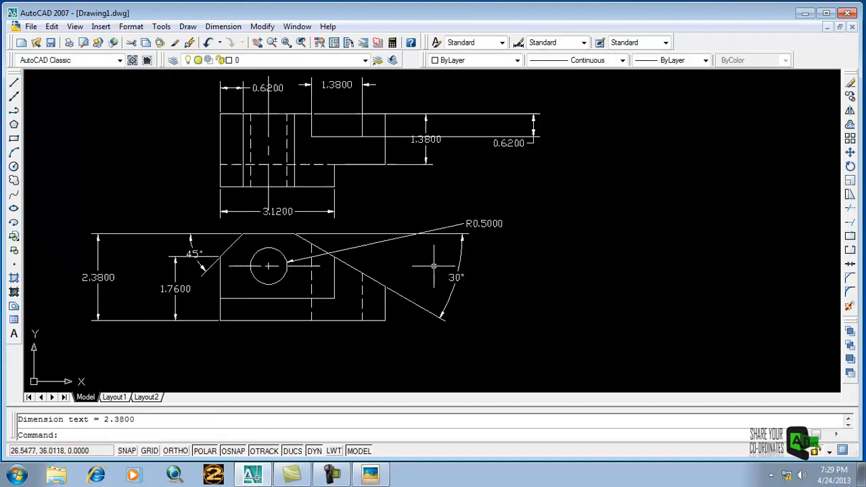
scroll(433, 266, "down", 4)
scroll(399, 192, "up", 4)
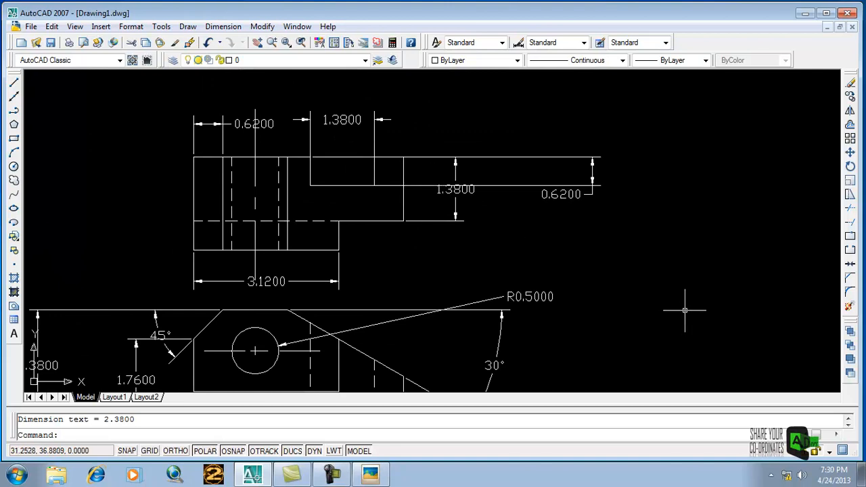
scroll(324, 223, "down", 3)
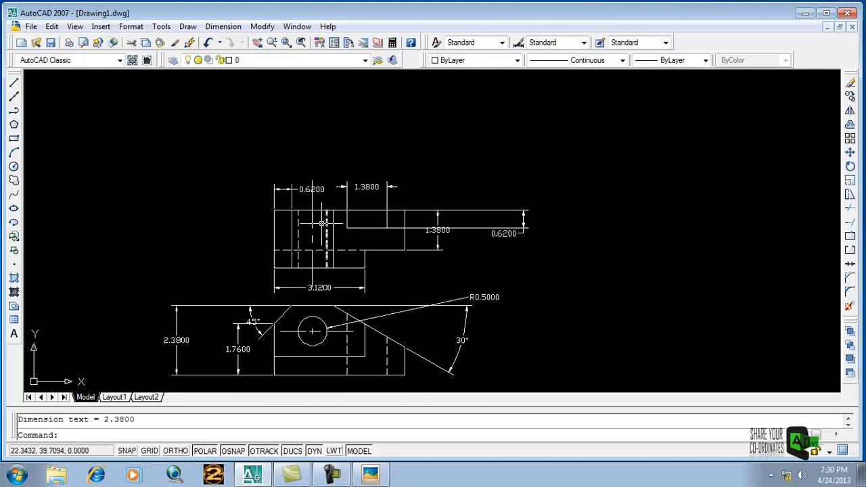
key("Return")
left_click(274, 210)
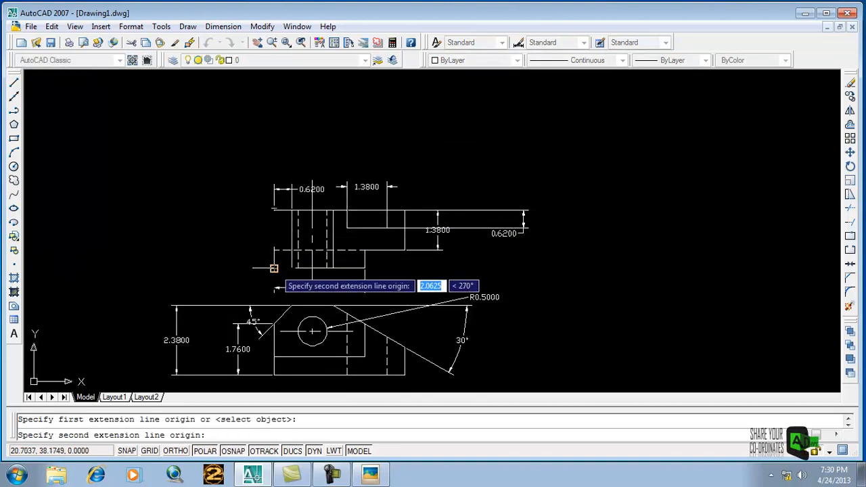
left_click(273, 268)
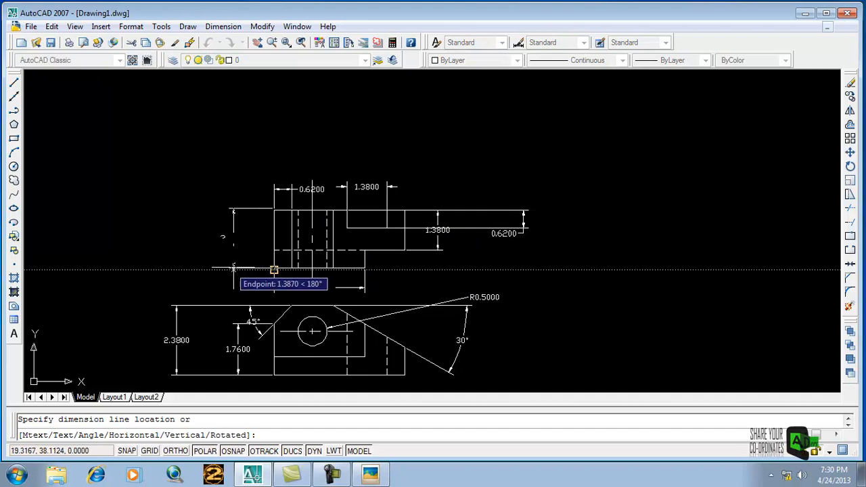
left_click(197, 260)
- Examine the top view's new height dimension and compare the drawing's dimensions with the reference image
scroll(200, 253, "up", 3)
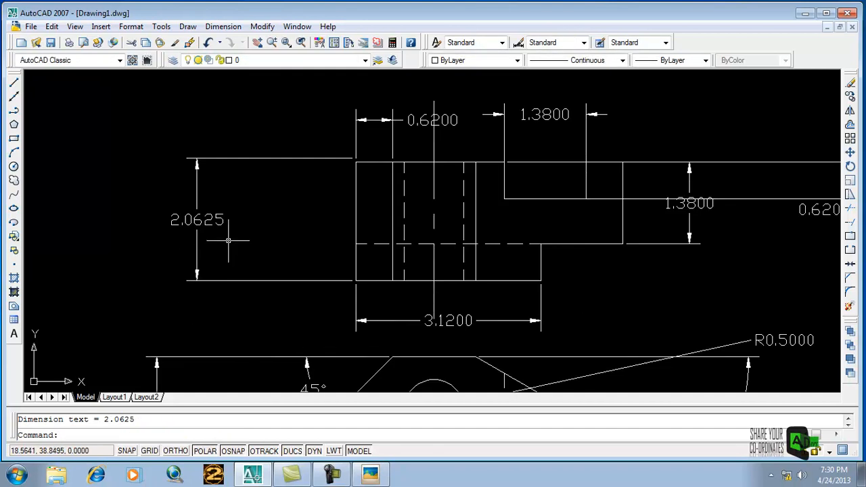
scroll(228, 240, "down", 4)
scroll(223, 240, "up", 5)
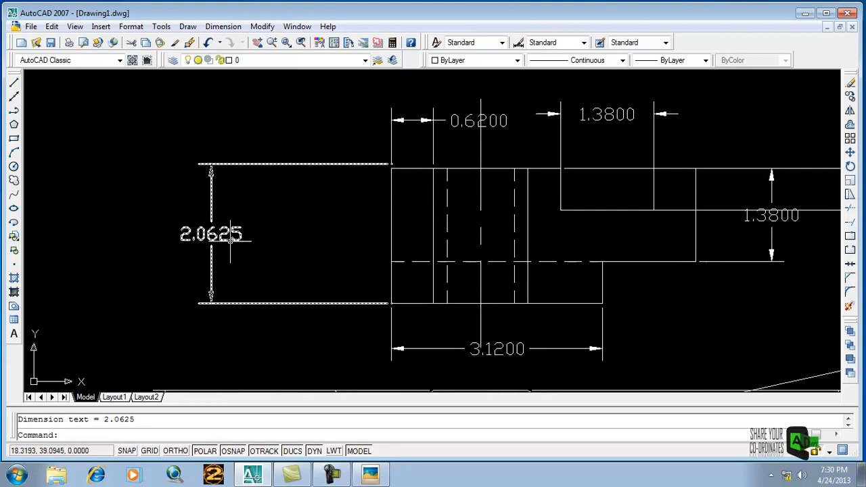
scroll(350, 264, "down", 4)
scroll(464, 333, "up", 2)
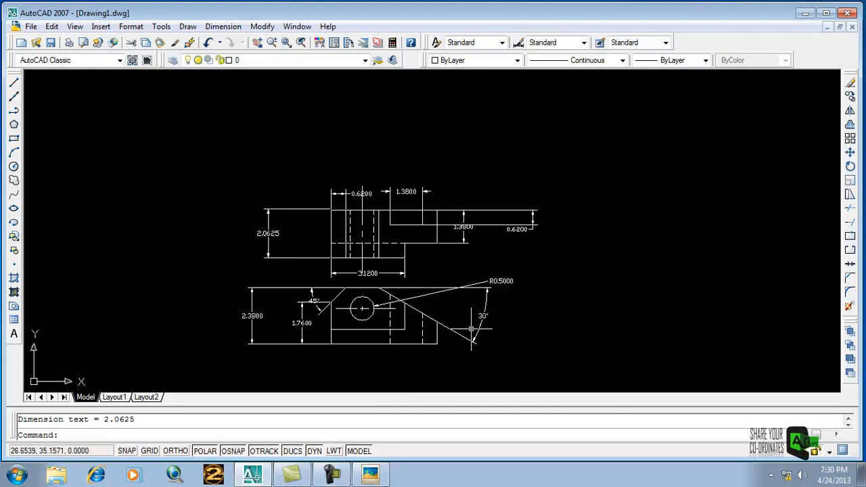
scroll(433, 349, "up", 2)
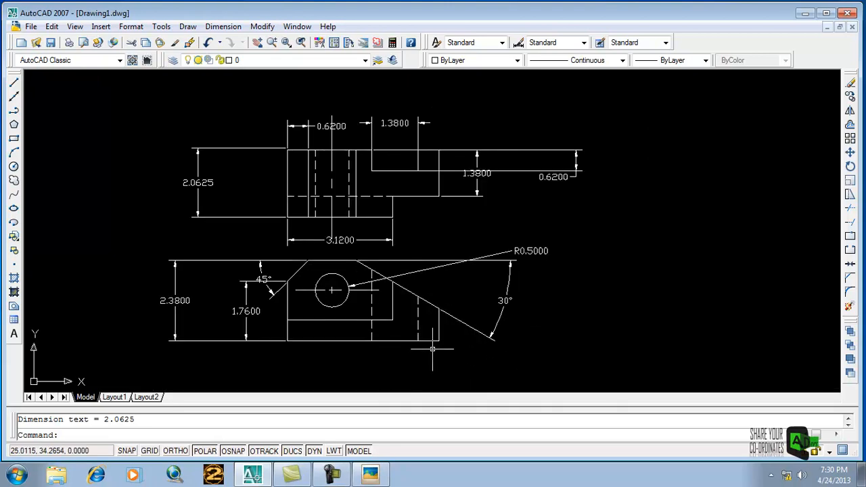
left_click(369, 475)
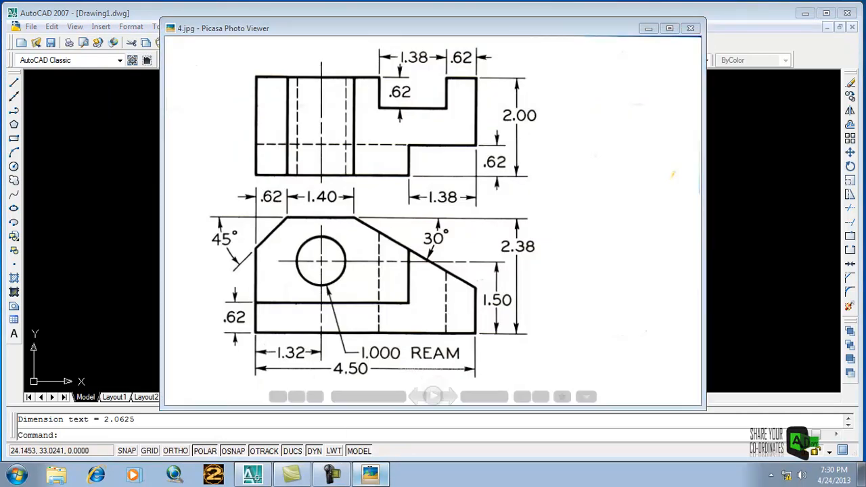
left_click(253, 475)
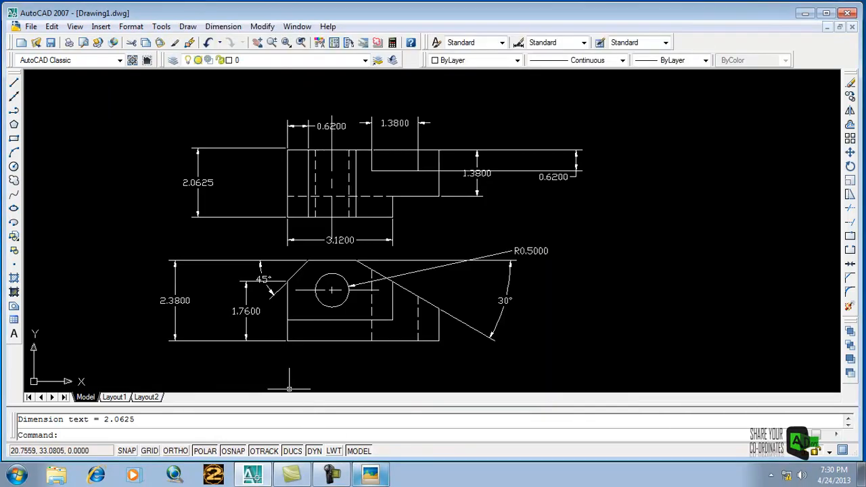
- Check the length of the front view's bottom edge by tracing lines over it from the left corner to the right corner
left_click(13, 81)
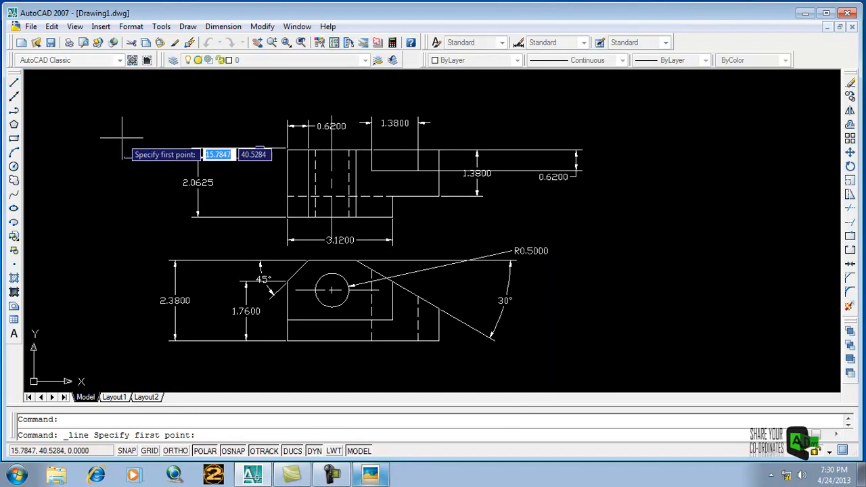
left_click(287, 340)
left_click(440, 341)
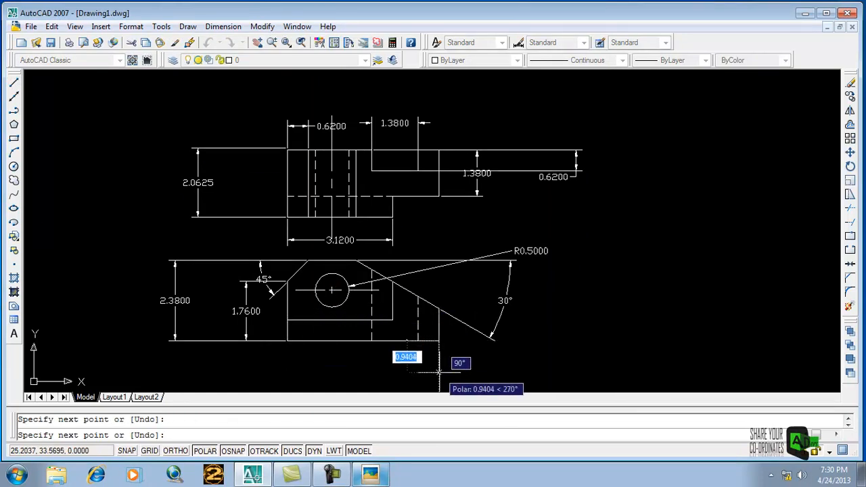
scroll(398, 358, "up", 2)
key("Return")
key("Return")
left_click(238, 333)
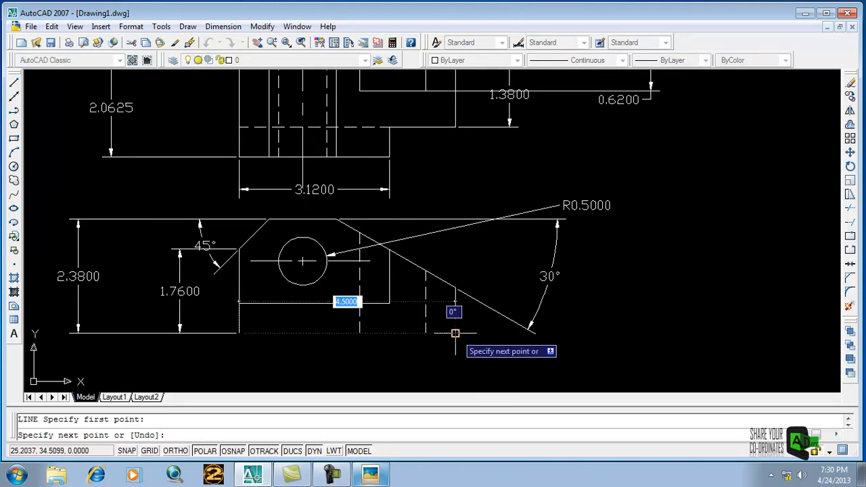
left_click(455, 333)
scroll(452, 368, "up", 3)
scroll(449, 369, "down", 7)
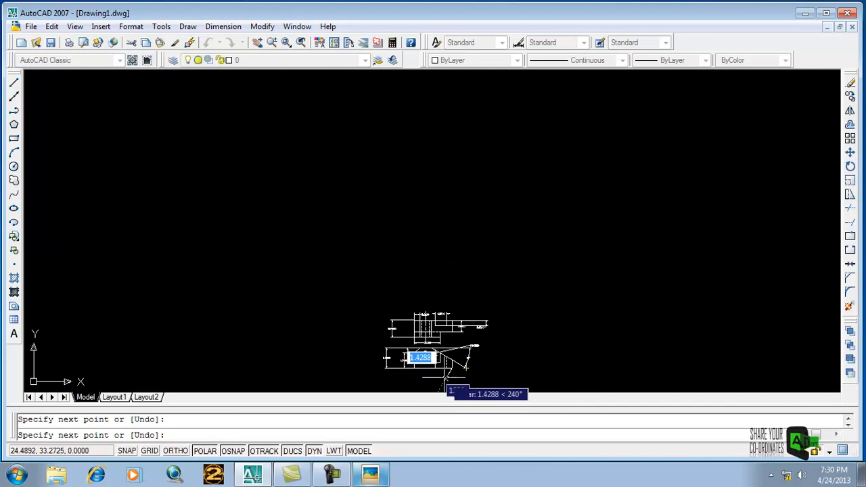
key("Escape")
- Add a horizontal linear dimension from the left end to the right end of the front view's bottom edge, placed below the view
scroll(443, 376, "up", 2)
scroll(443, 372, "down", 3)
middle_click_drag(438, 333, 402, 158)
scroll(402, 158, "up", 6)
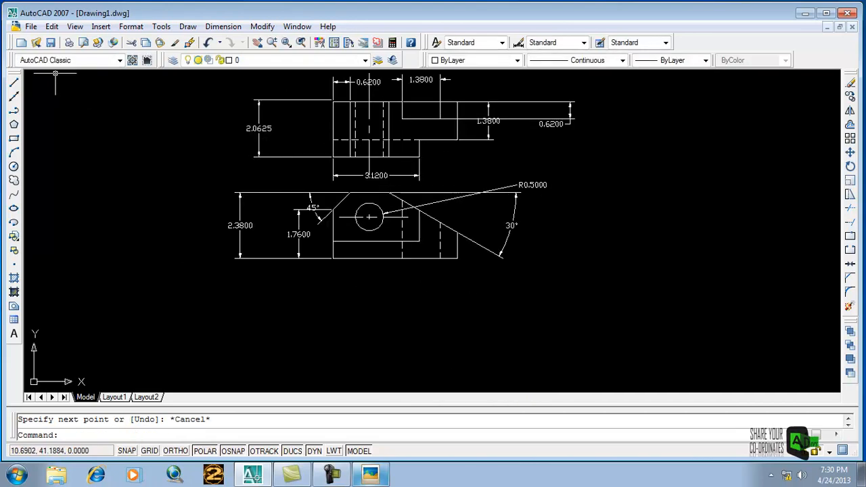
left_click(223, 27)
left_click(229, 59)
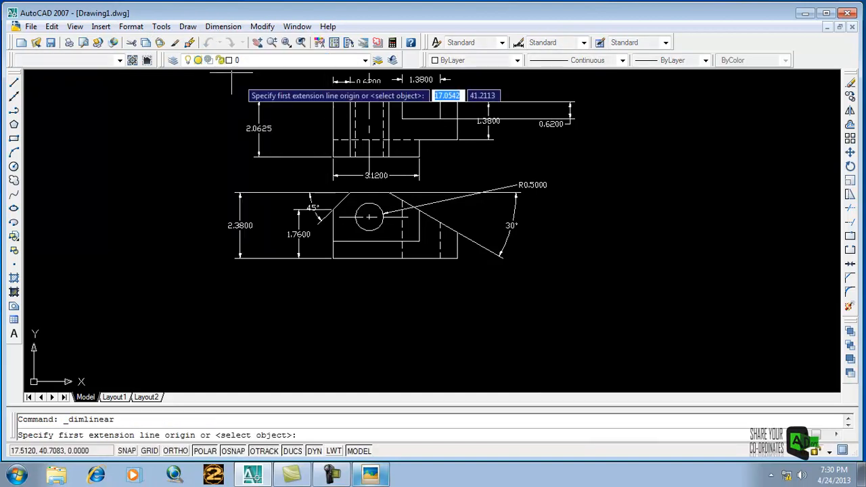
left_click(331, 257)
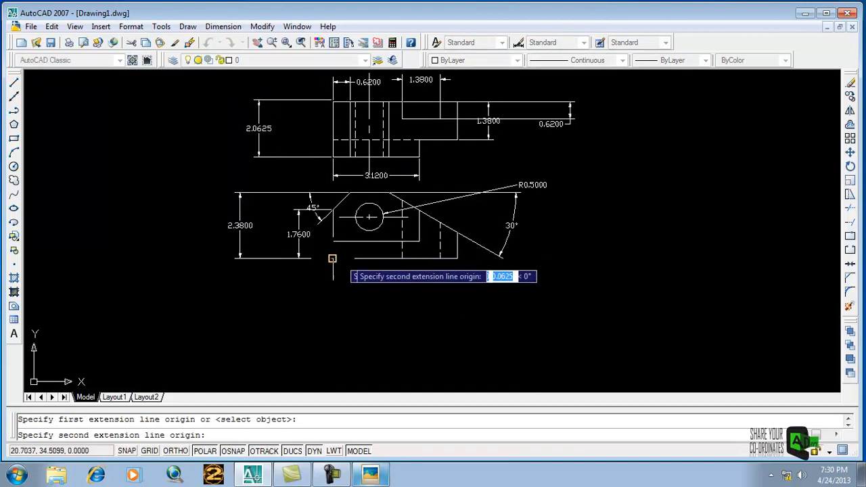
left_click(458, 258)
left_click(452, 312)
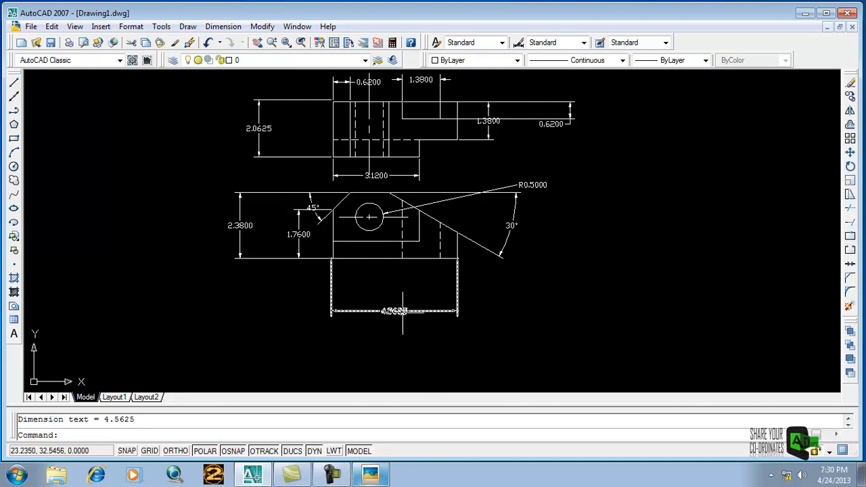
- Review the fully dimensioned views and compare them with the reference image
scroll(408, 99, "down", 2)
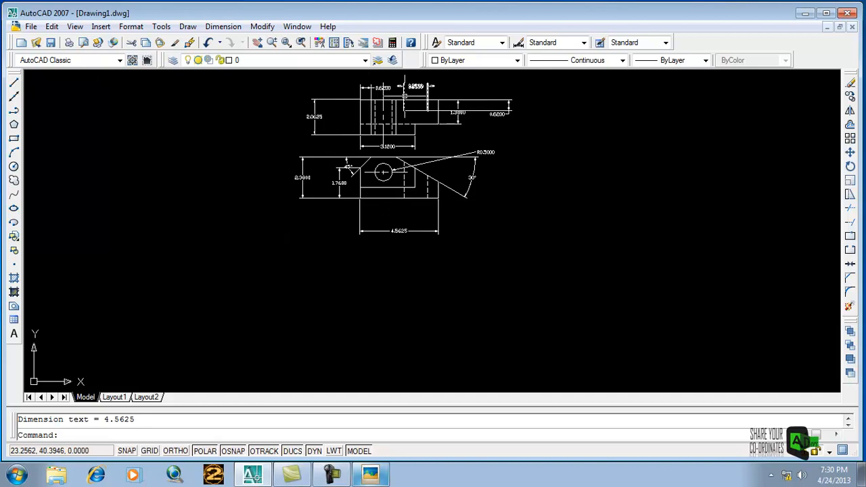
scroll(410, 74, "up", 2)
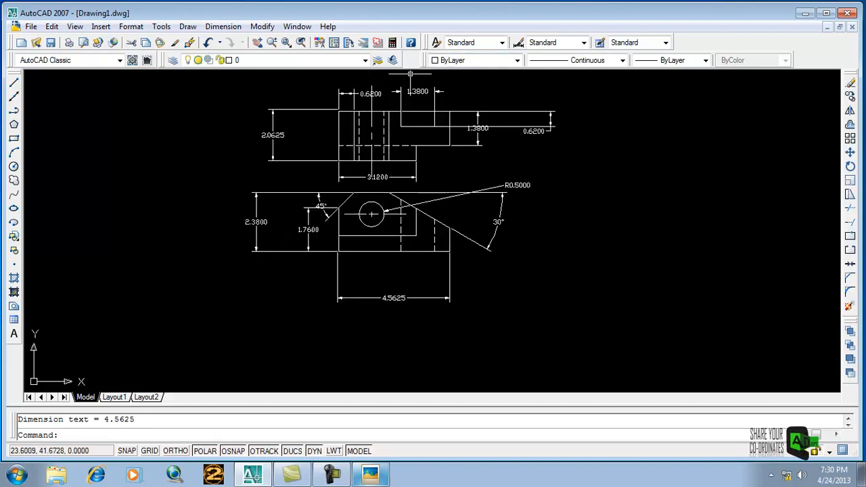
left_click(370, 475)
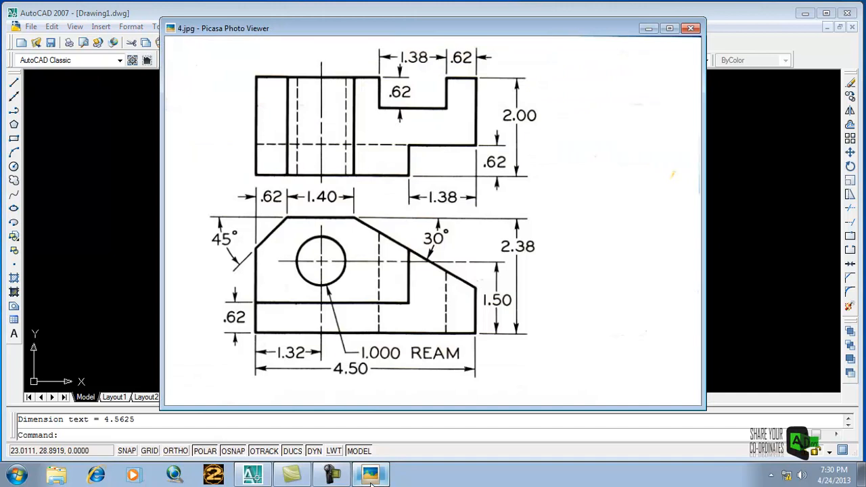
left_click(371, 480)
left_click(371, 480)
left_click(379, 476)
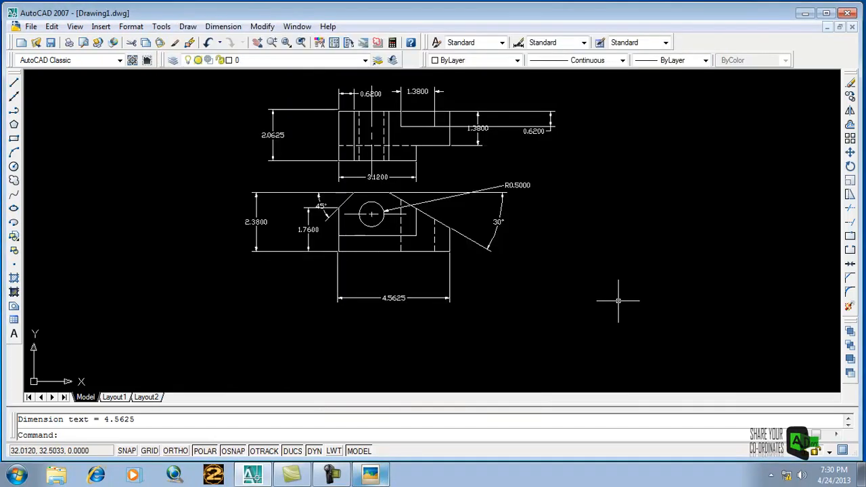